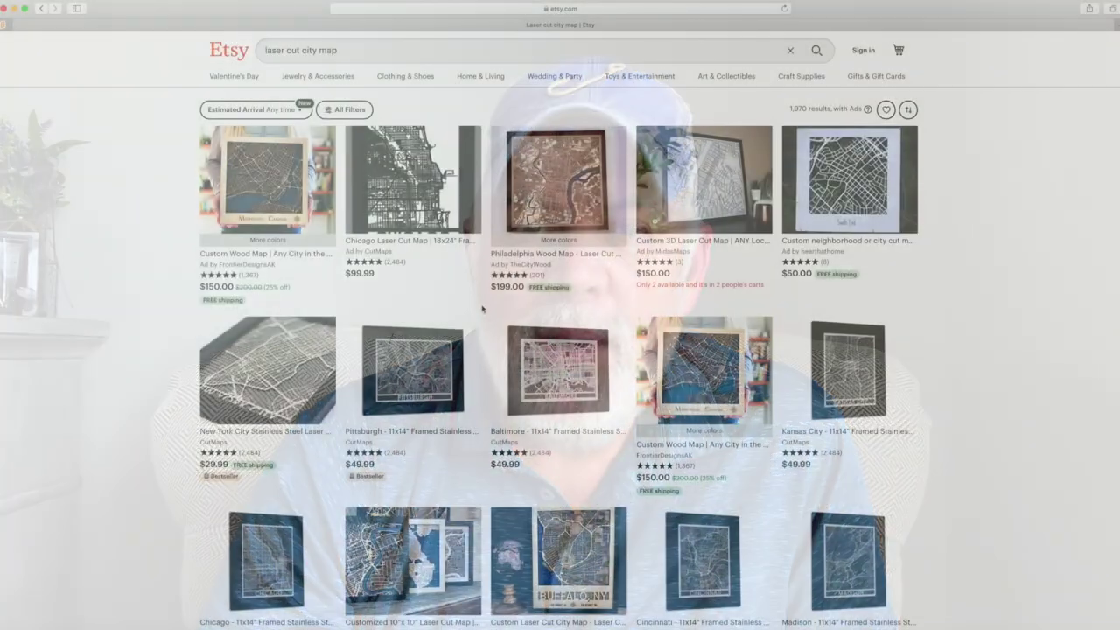
Browse the Etsy search results for laser cut city maps.
scroll(480, 309, "down", 10)
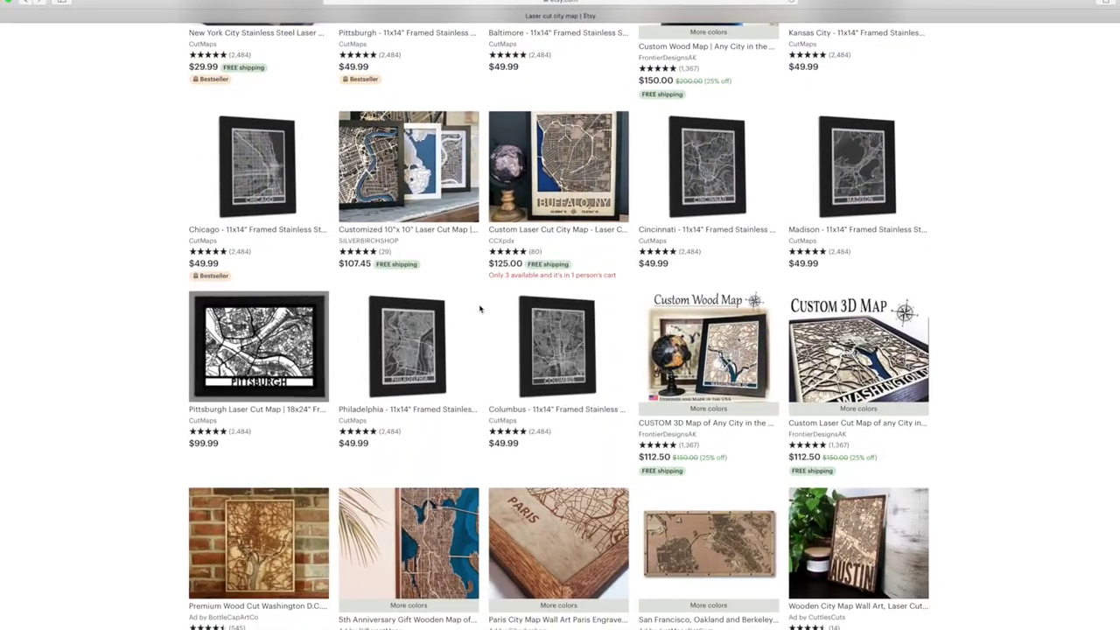
scroll(481, 309, "down", 5)
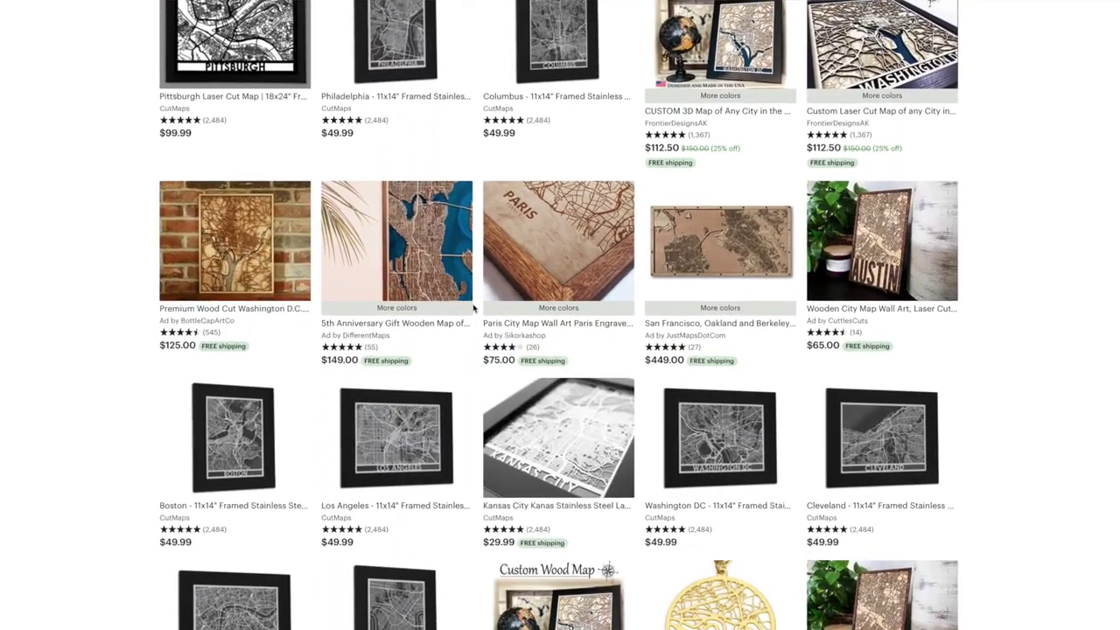
scroll(475, 308, "down", 1)
scroll(468, 308, "down", 5)
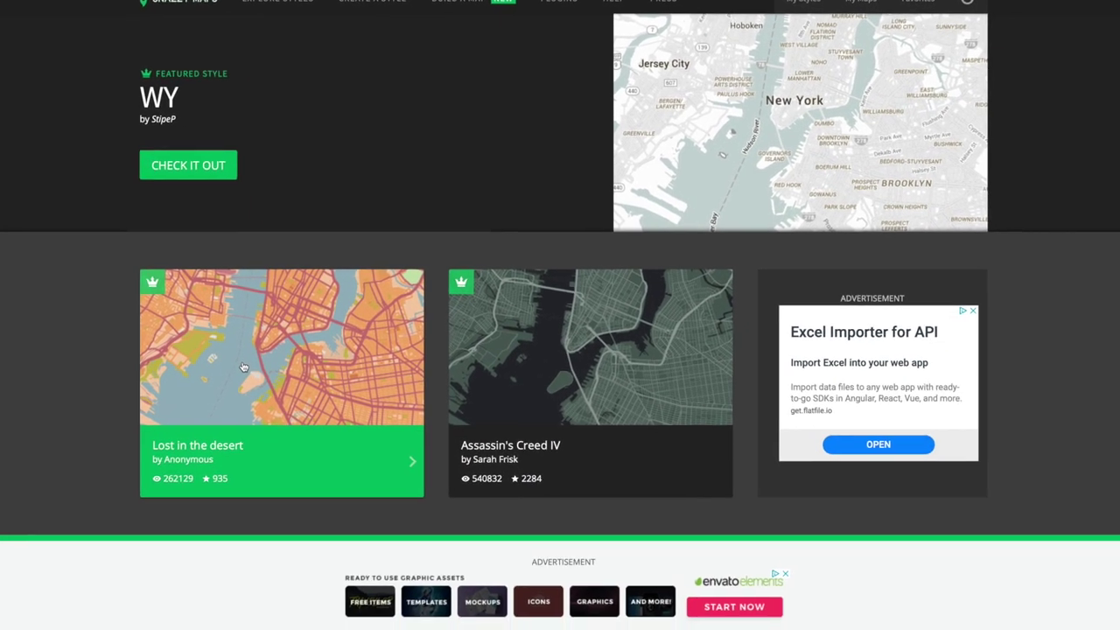
Preview the Lost in the desert and Shades of Grey map styles on Snazzy Maps.
left_click(242, 365)
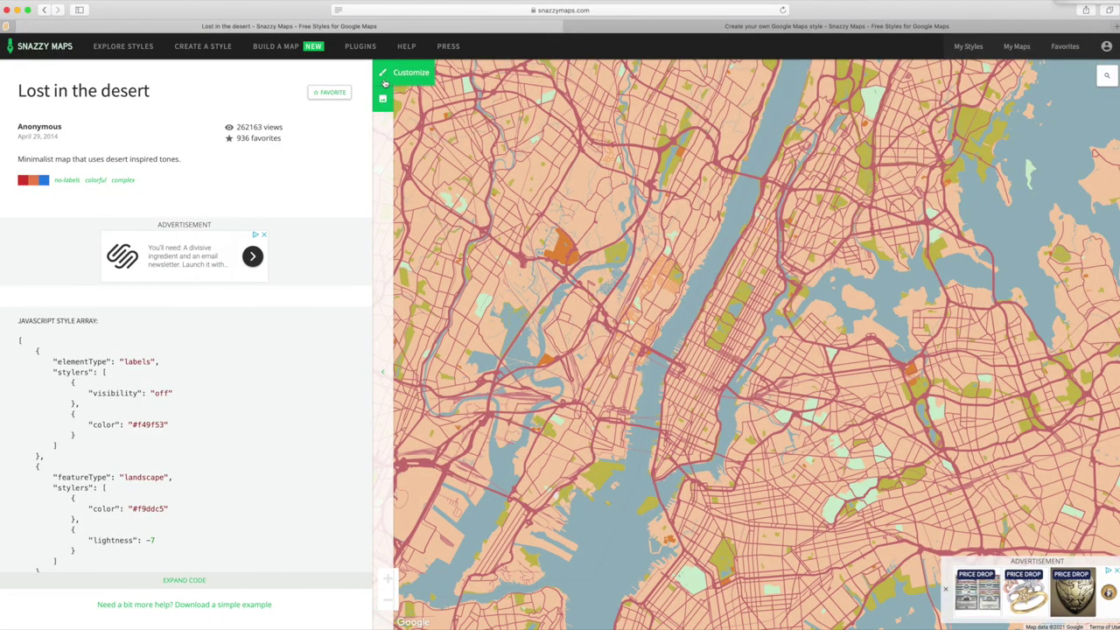
left_click(123, 46)
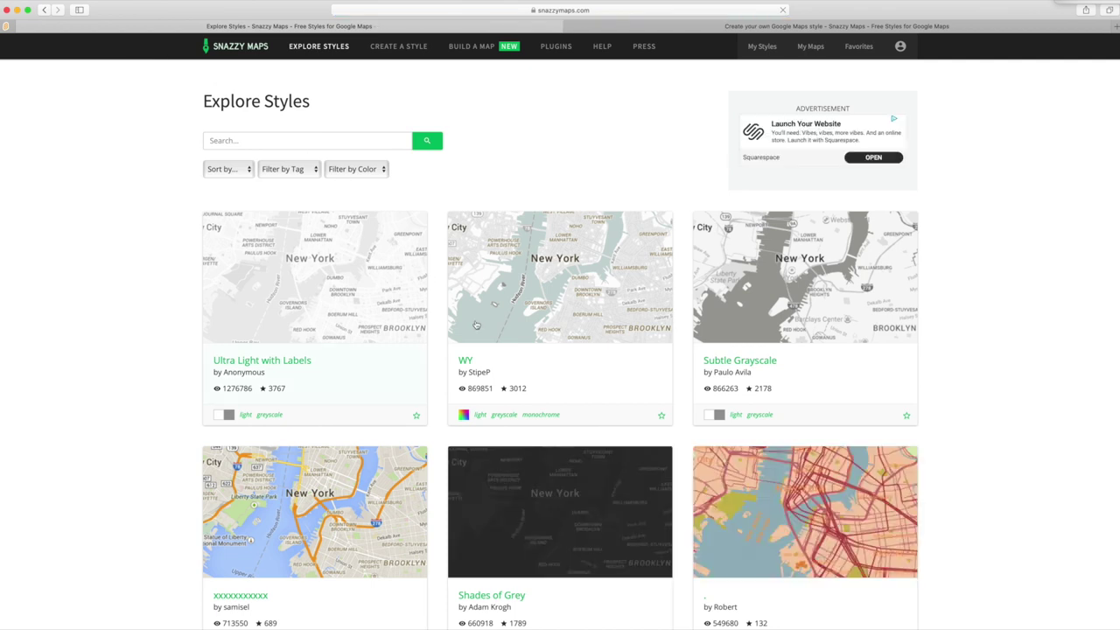
scroll(517, 380, "down", 1)
scroll(517, 380, "down", 1)
scroll(517, 380, "down", 4)
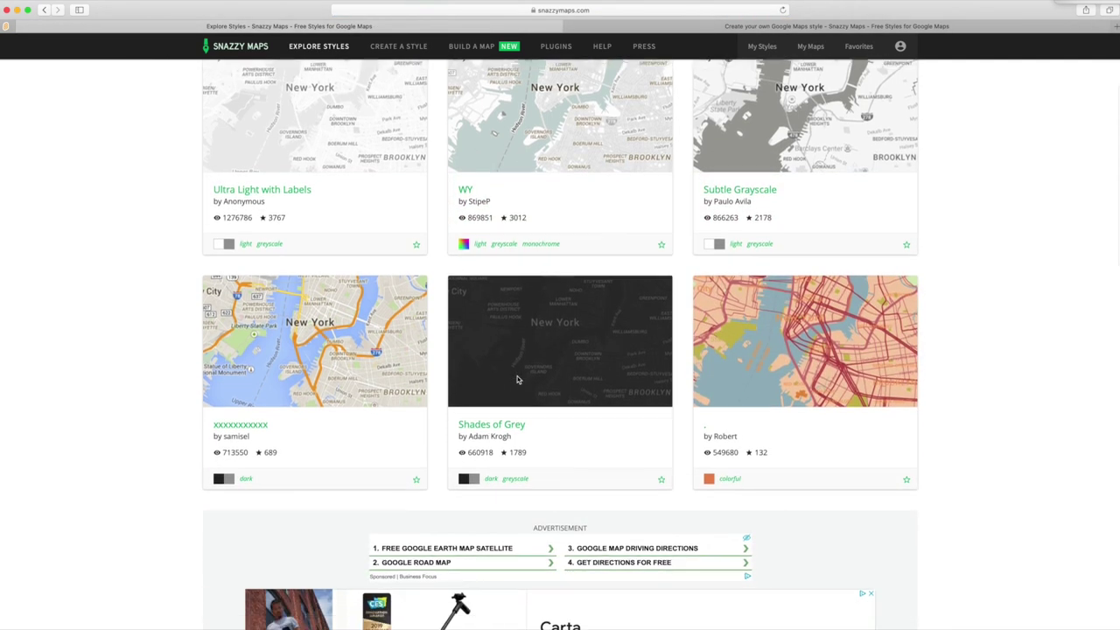
left_click(569, 371)
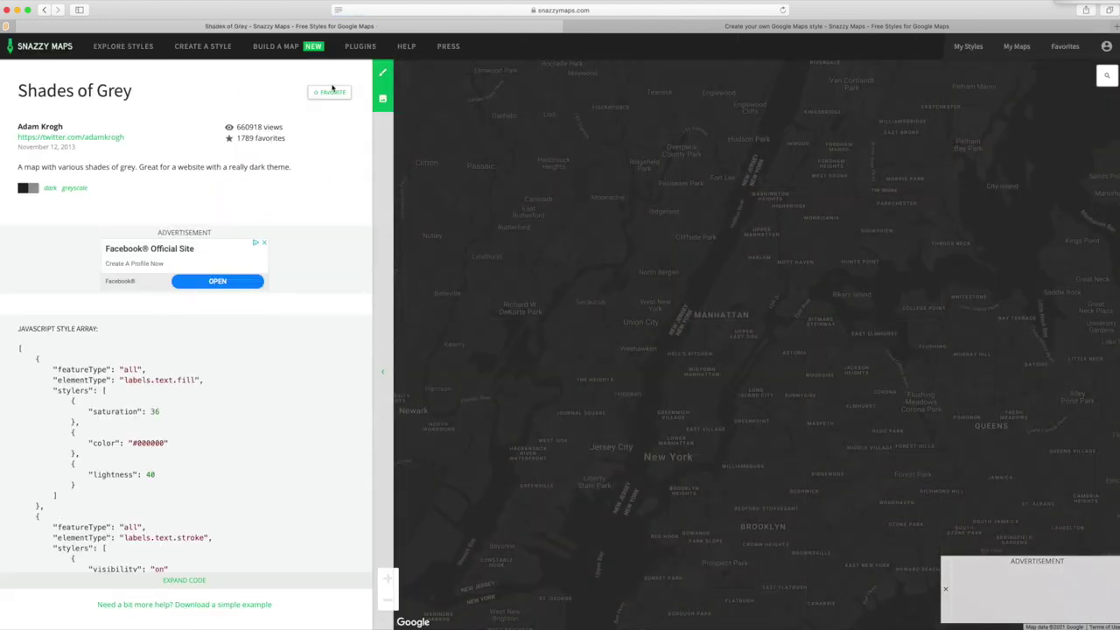
Browse through the first three pages of the Explore Styles gallery for other map styles.
left_click(123, 46)
scroll(511, 316, "down", 7)
scroll(572, 347, "down", 15)
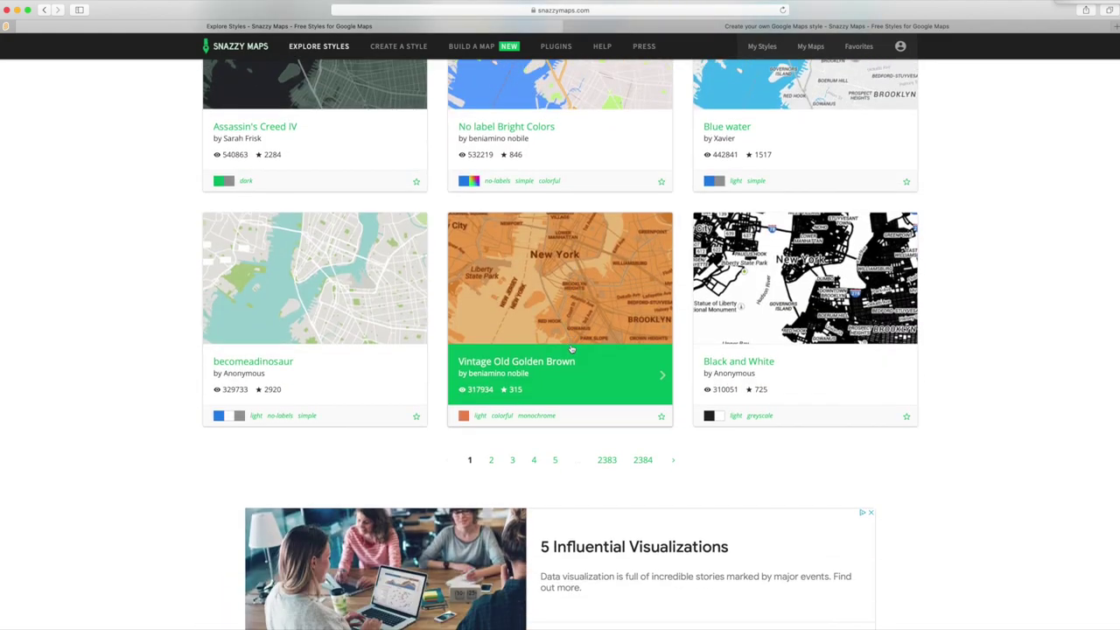
left_click(494, 435)
scroll(661, 444, "down", 20)
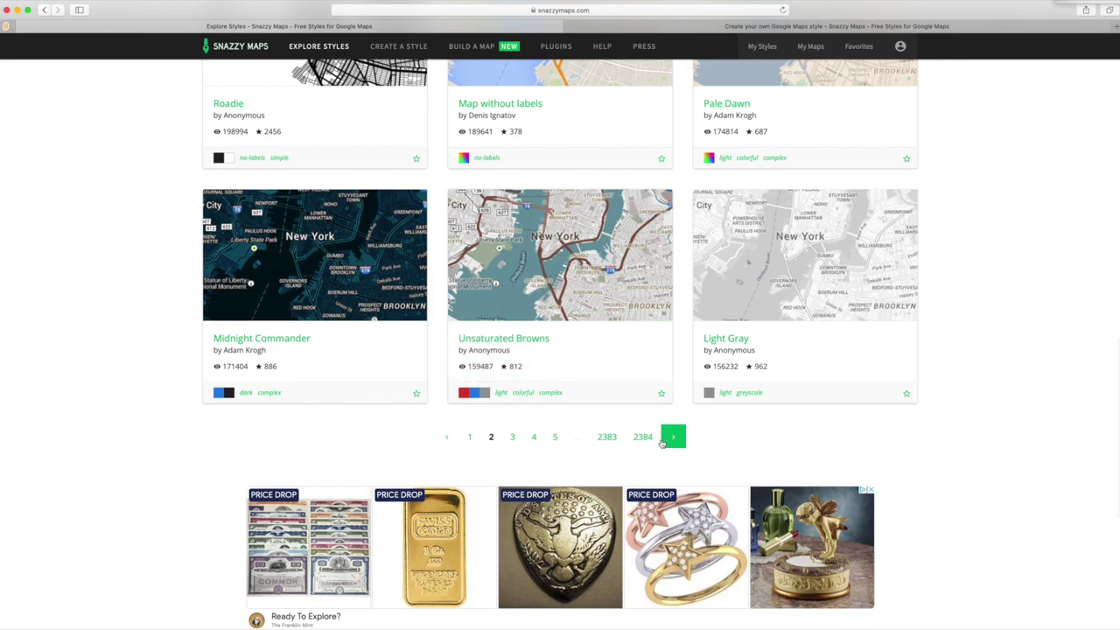
left_click(672, 436)
scroll(555, 388, "down", 1)
left_click(555, 388)
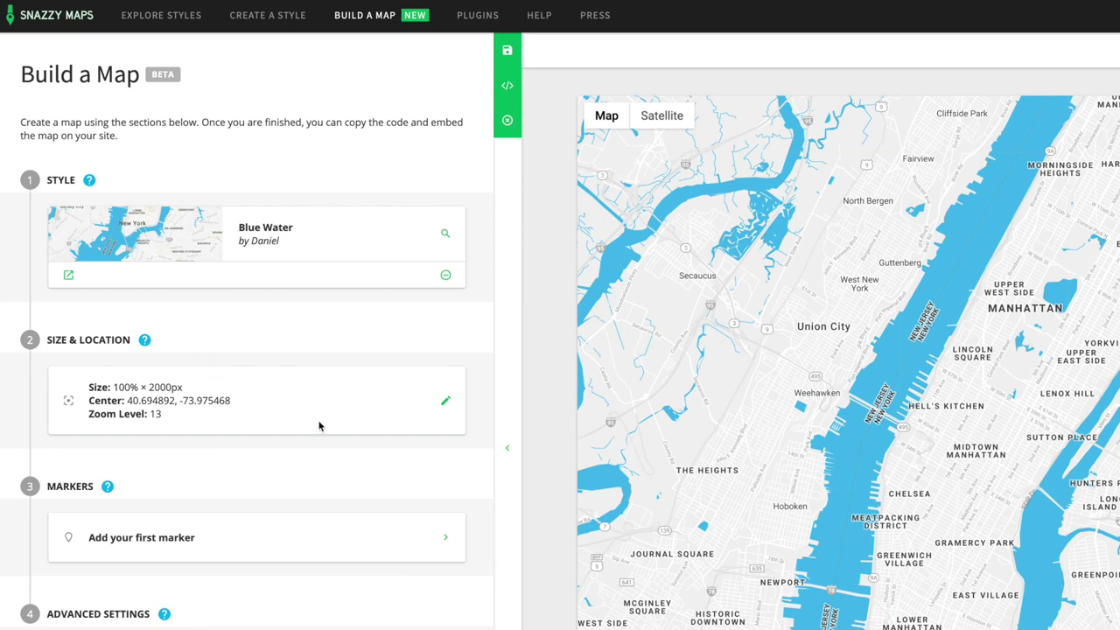
Open the Blue Water style for customization and turn off the Administrative labels.
left_click(70, 277)
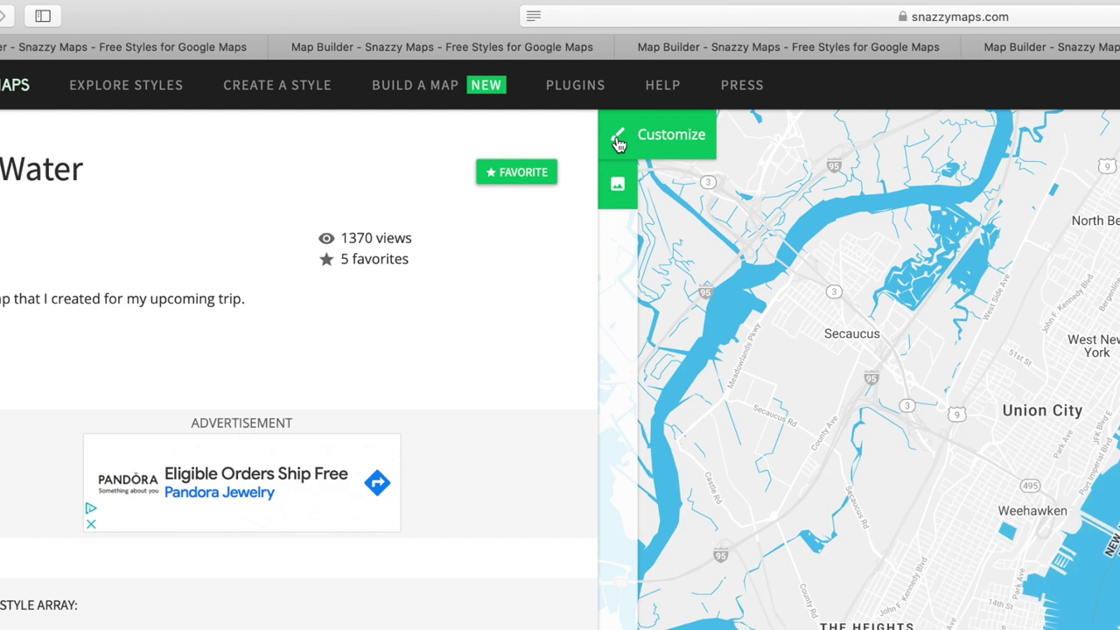
left_click(618, 143)
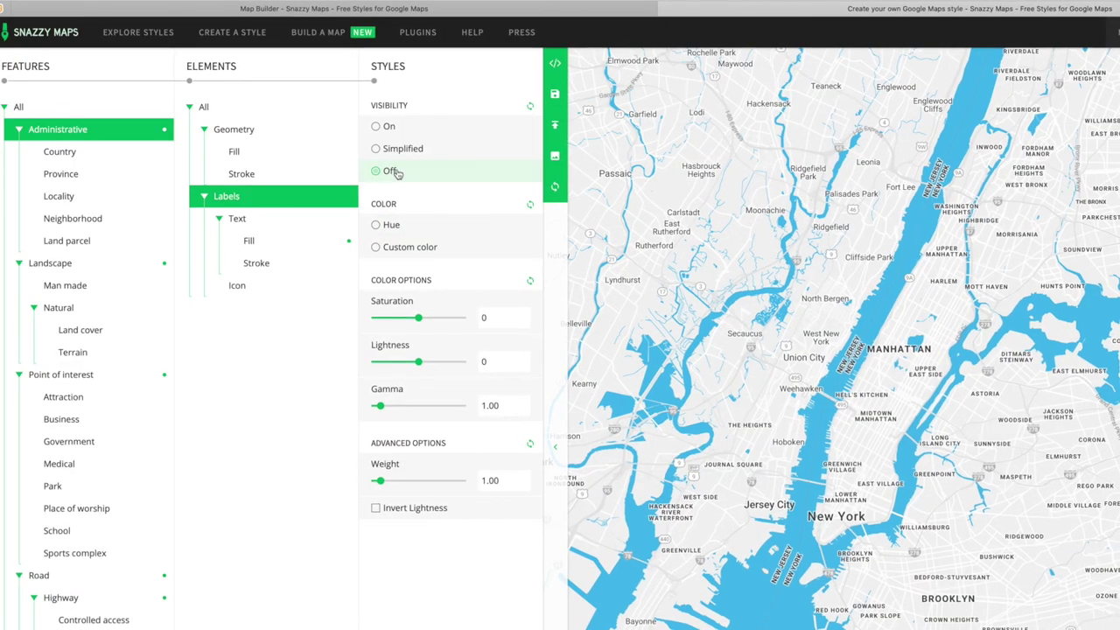
left_click(385, 170)
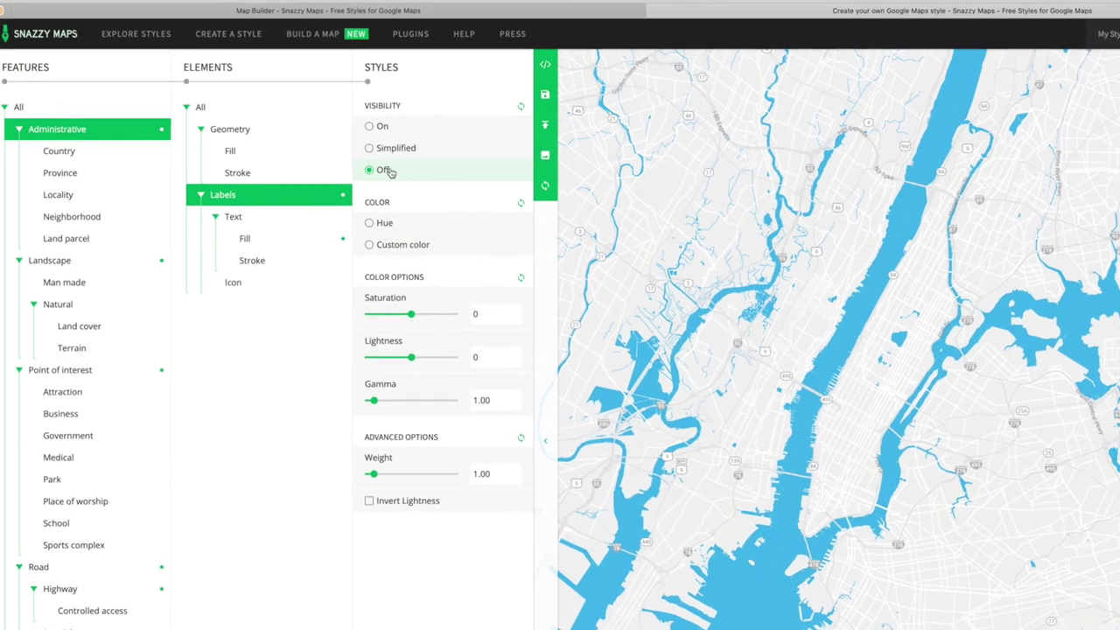
Turn off the labels of the Country, Province, Locality, Neighborhood and Land parcel features.
left_click(63, 149)
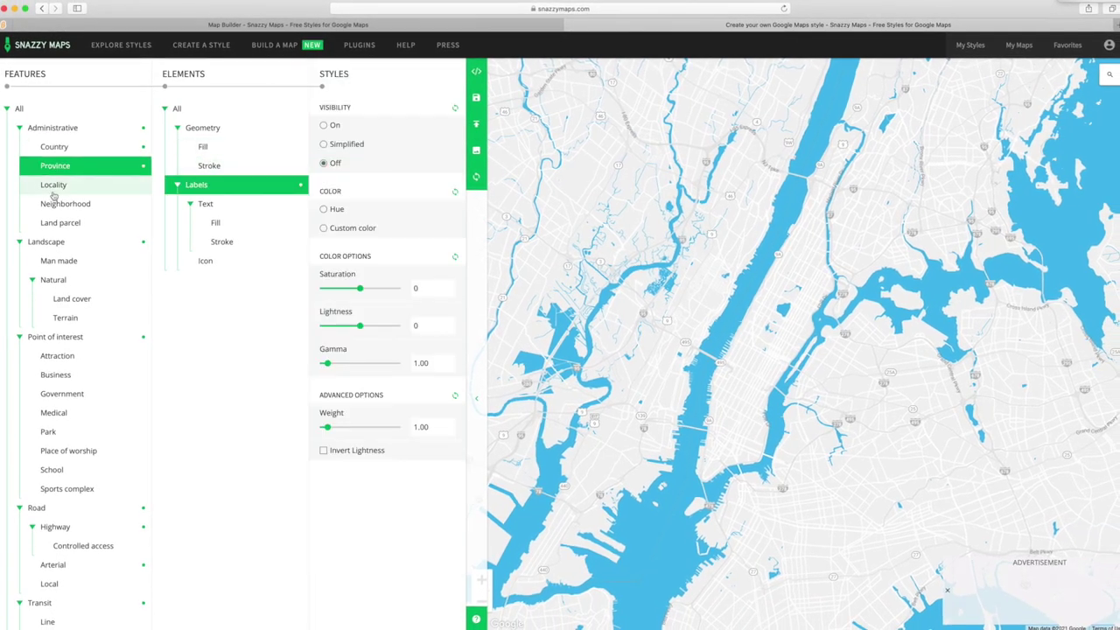
left_click(53, 186)
left_click(199, 186)
left_click(324, 162)
left_click(65, 203)
left_click(204, 185)
left_click(326, 163)
left_click(60, 223)
left_click(210, 185)
left_click(333, 164)
Turn off the labels and geometry of the Landscape and Man made features.
left_click(58, 244)
left_click(198, 184)
left_click(326, 163)
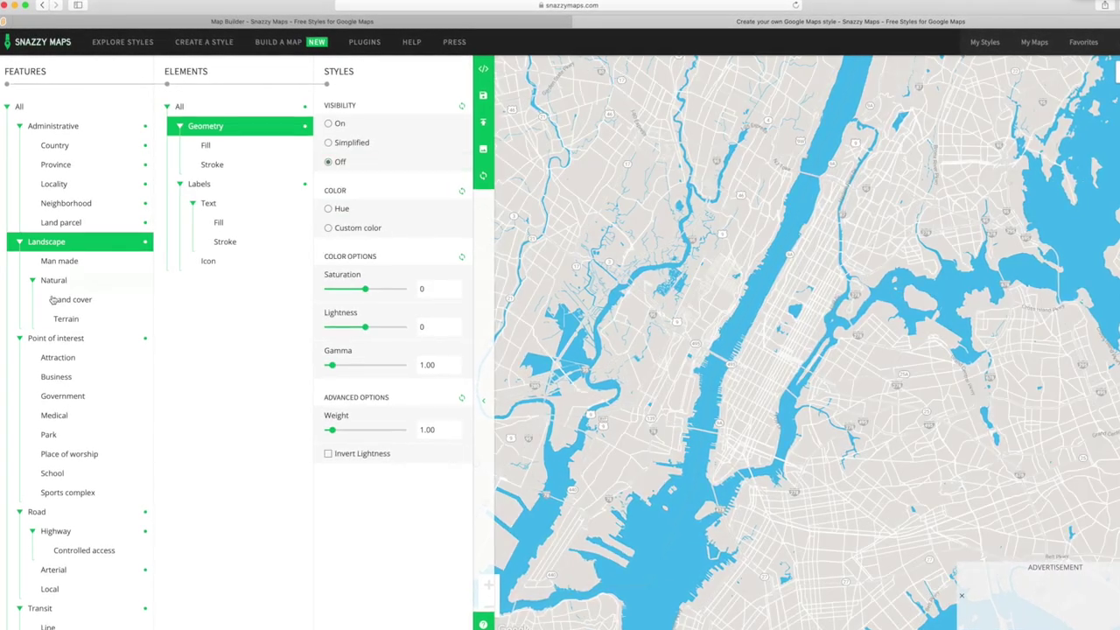
key("Down")
left_click(199, 184)
left_click(329, 162)
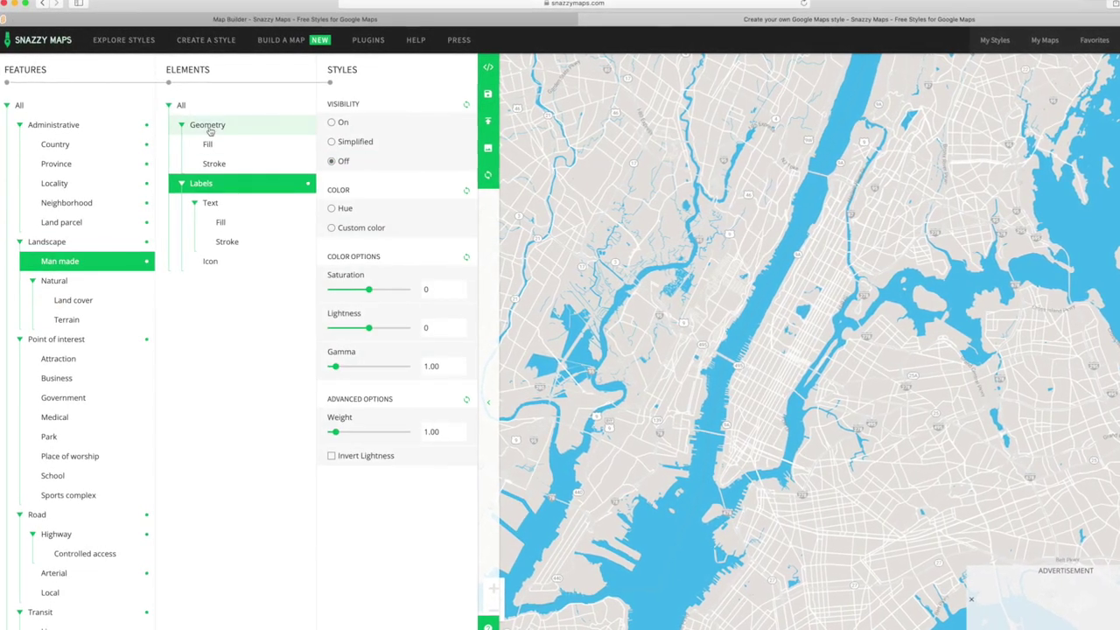
left_click(206, 126)
Turn off the geometry and labels of the Natural landscape features, including Land cover and Terrain.
left_click(64, 285)
left_click(73, 301)
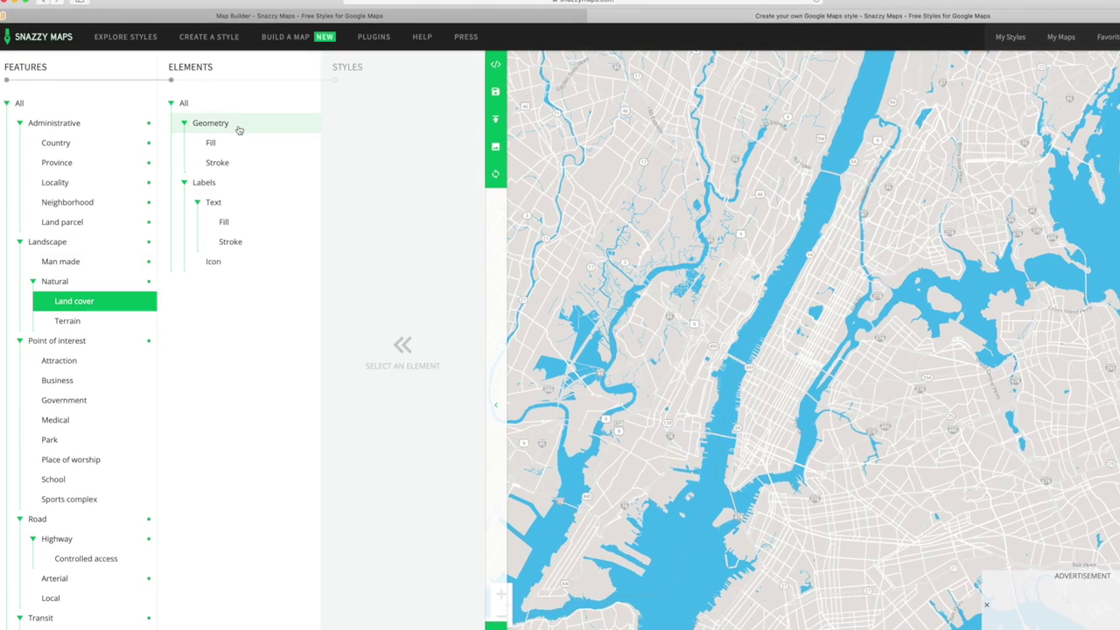
left_click(223, 124)
left_click(203, 182)
left_click(346, 161)
left_click(67, 320)
left_click(210, 123)
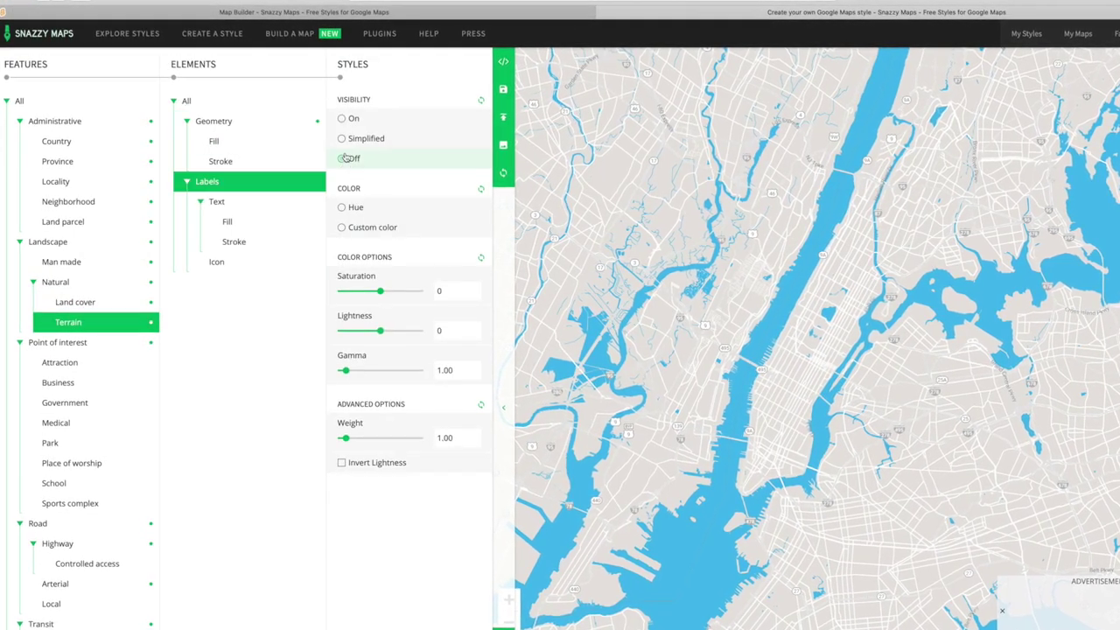
Turn off the geometry and labels of the Point of interest feature.
left_click(83, 344)
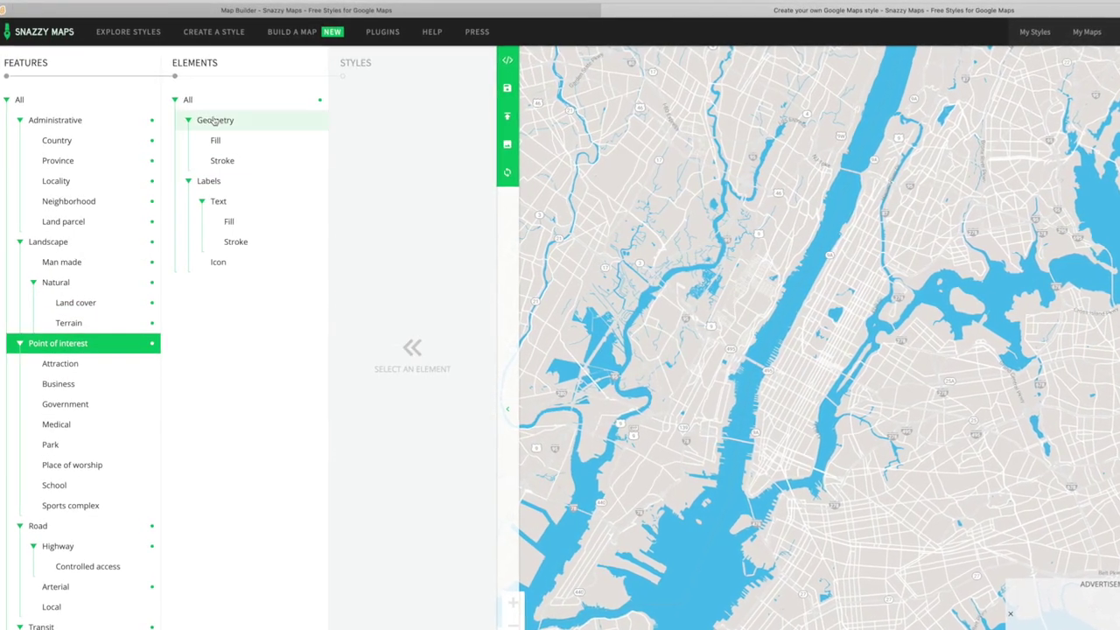
left_click(213, 181)
key("Down")
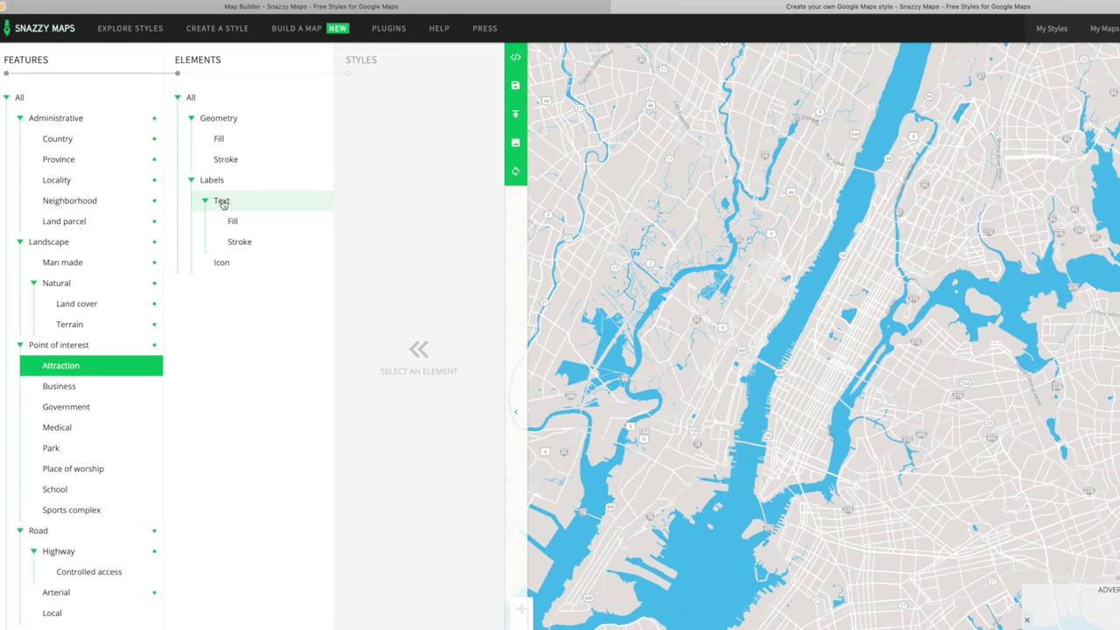
Turn off the geometry and labels of the Highway and Controlled access roads.
scroll(102, 467, "down", 3)
left_click(103, 442)
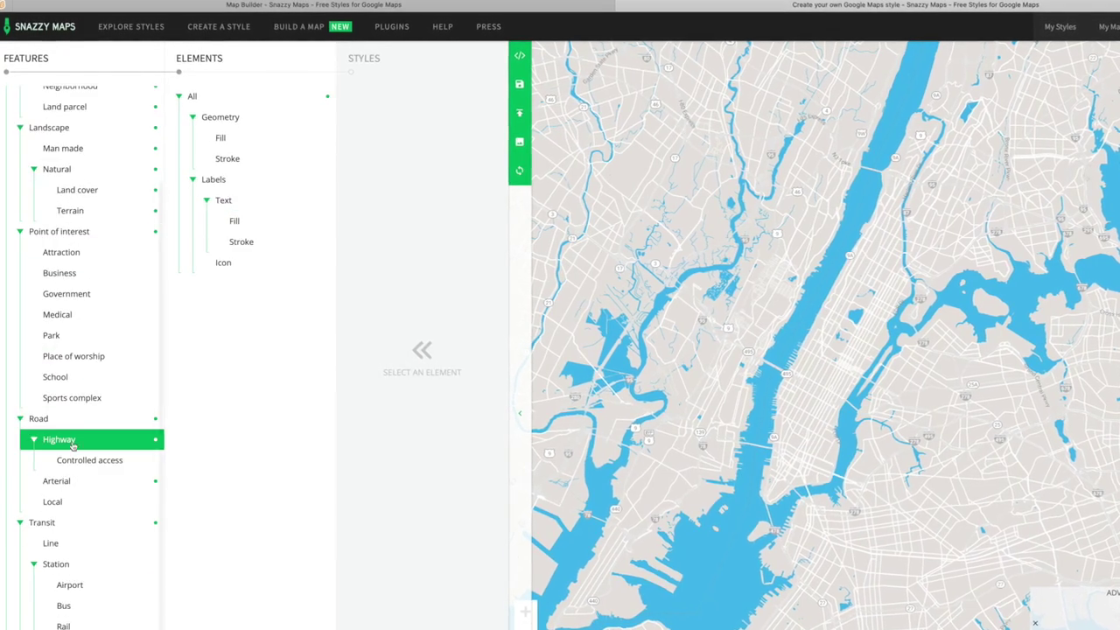
left_click(234, 120)
left_click(90, 463)
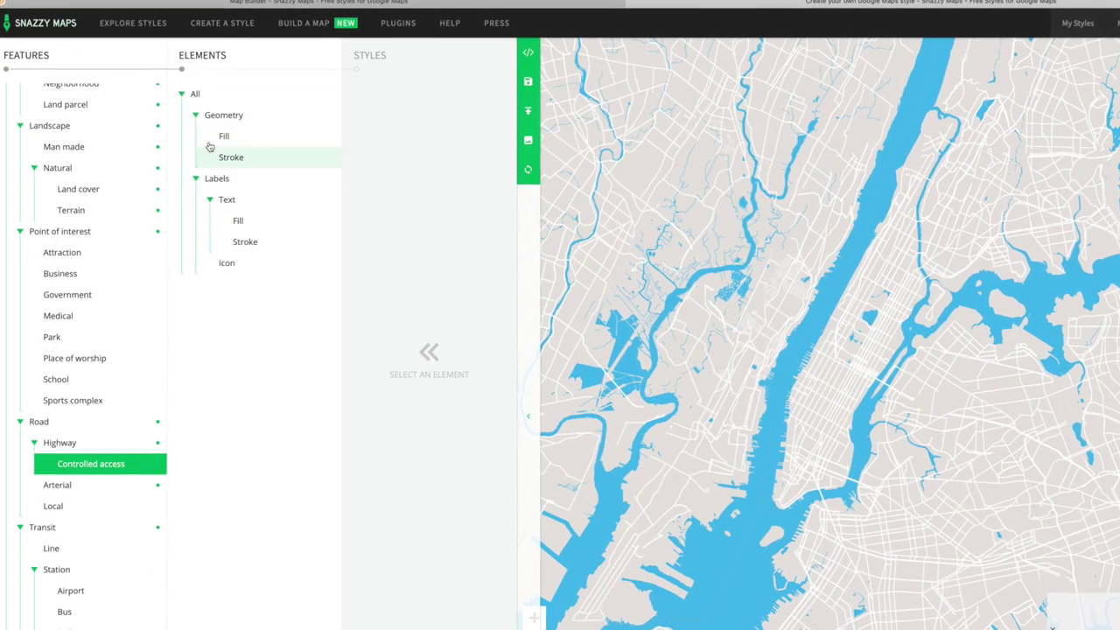
left_click(229, 116)
left_click(370, 154)
left_click(229, 178)
left_click(371, 155)
Turn off the geometry and labels of the Arterial and Local roads.
left_click(65, 484)
left_click(229, 116)
left_click(366, 155)
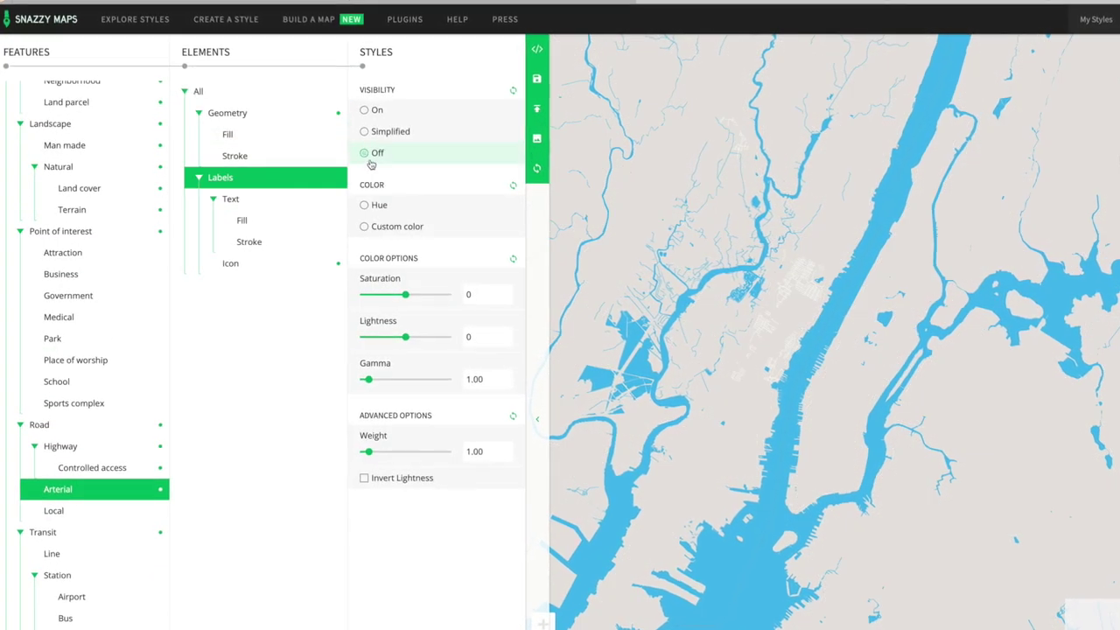
left_click(54, 510)
left_click(226, 115)
left_click(232, 184)
Turn off the geometry and labels of the Transit features, including Line.
left_click(92, 536)
left_click(319, 175)
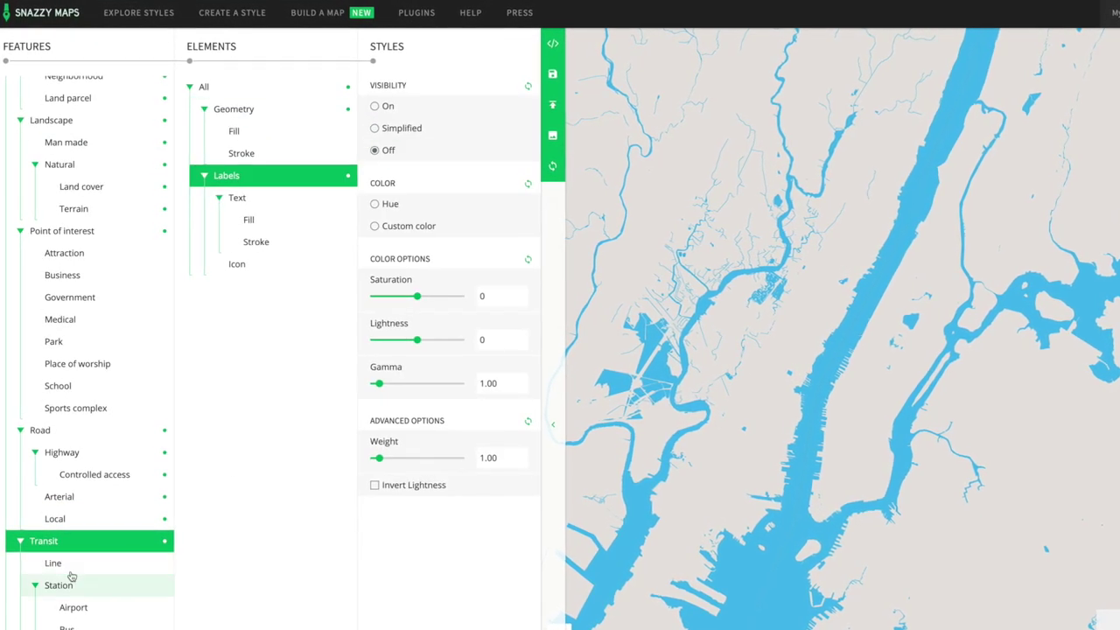
left_click(65, 564)
left_click(284, 114)
left_click(289, 175)
left_click(390, 149)
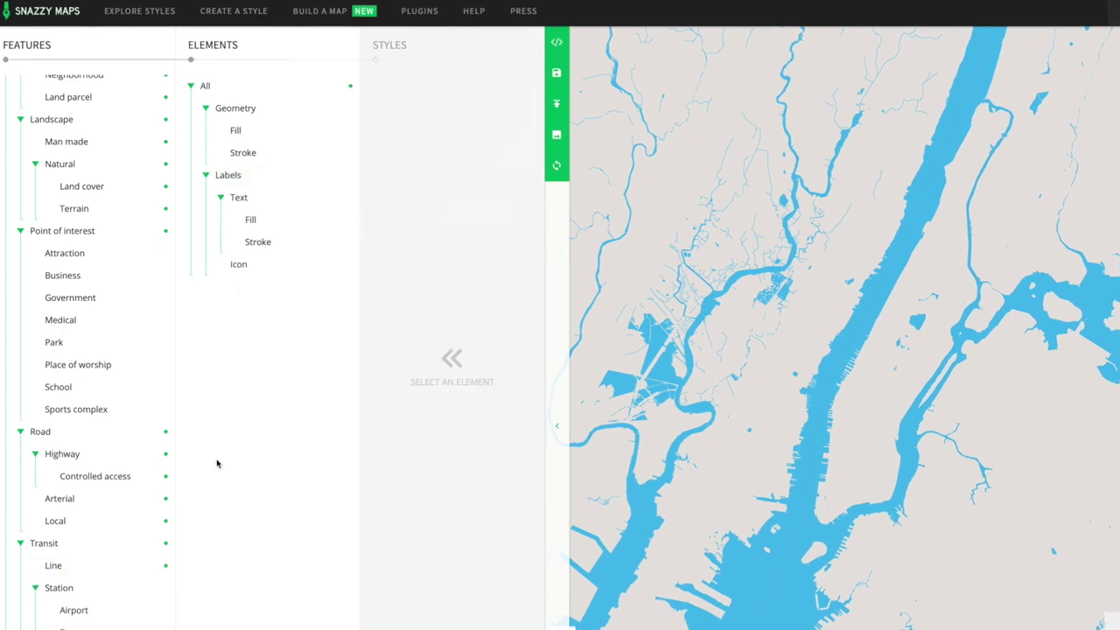
left_click(306, 110)
left_click(380, 151)
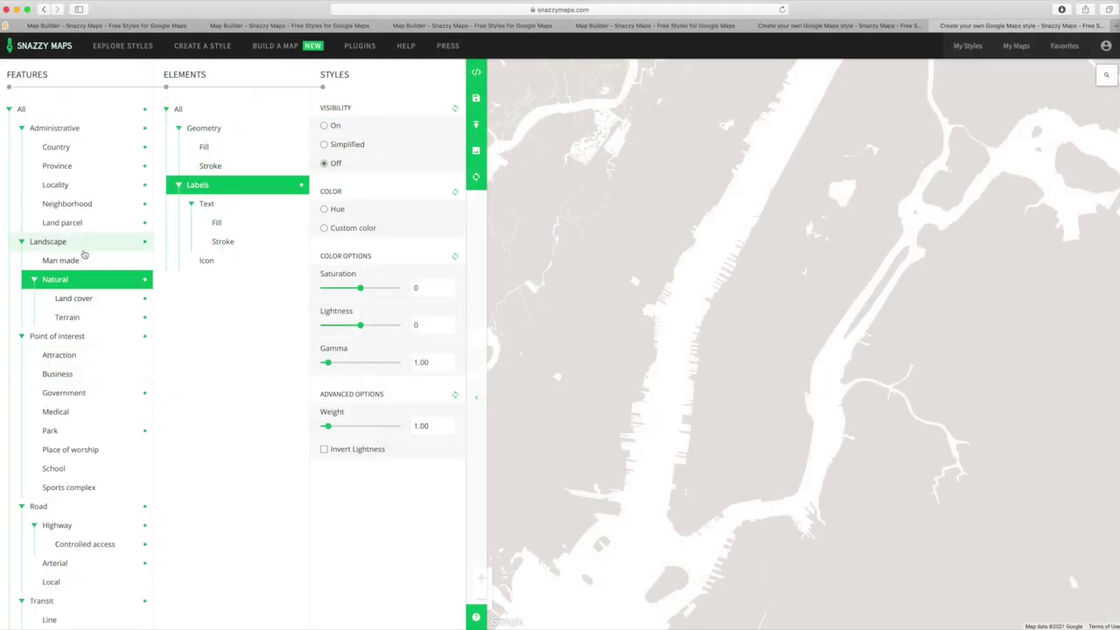
Turn on the Landscape geometry so the land shows black, and collapse the style editor to show the full map.
left_click(81, 249)
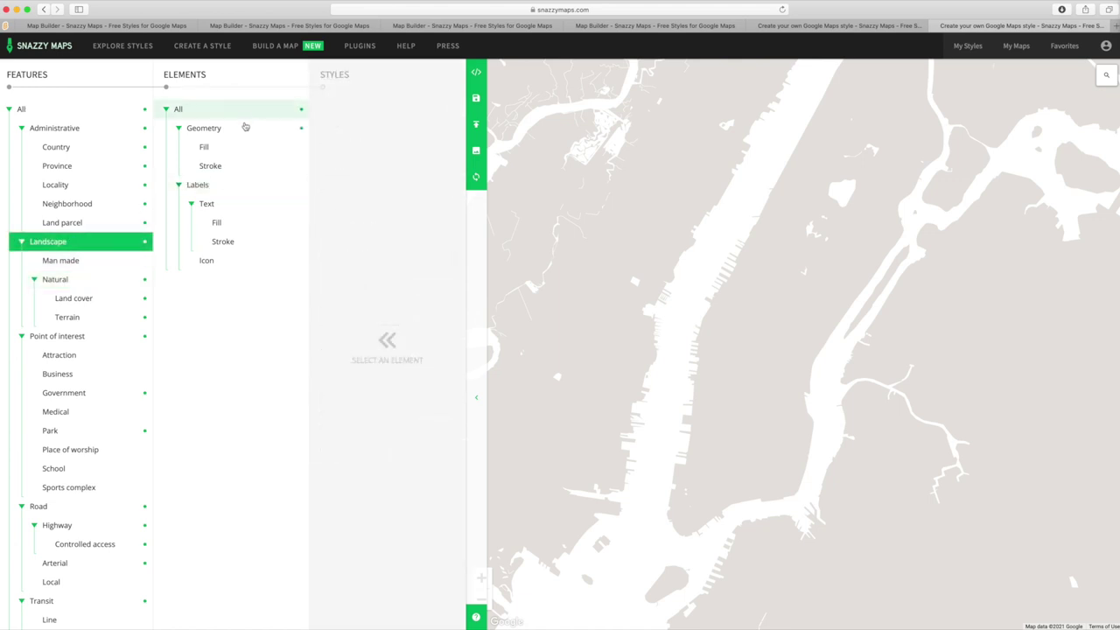
left_click(241, 128)
left_click(336, 126)
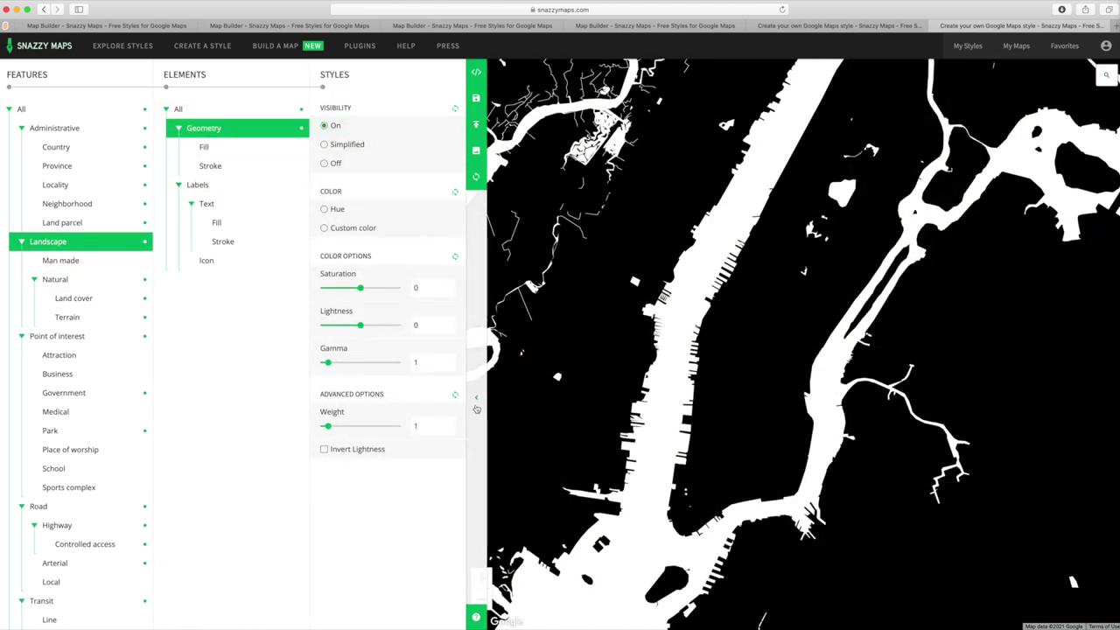
left_click(476, 398)
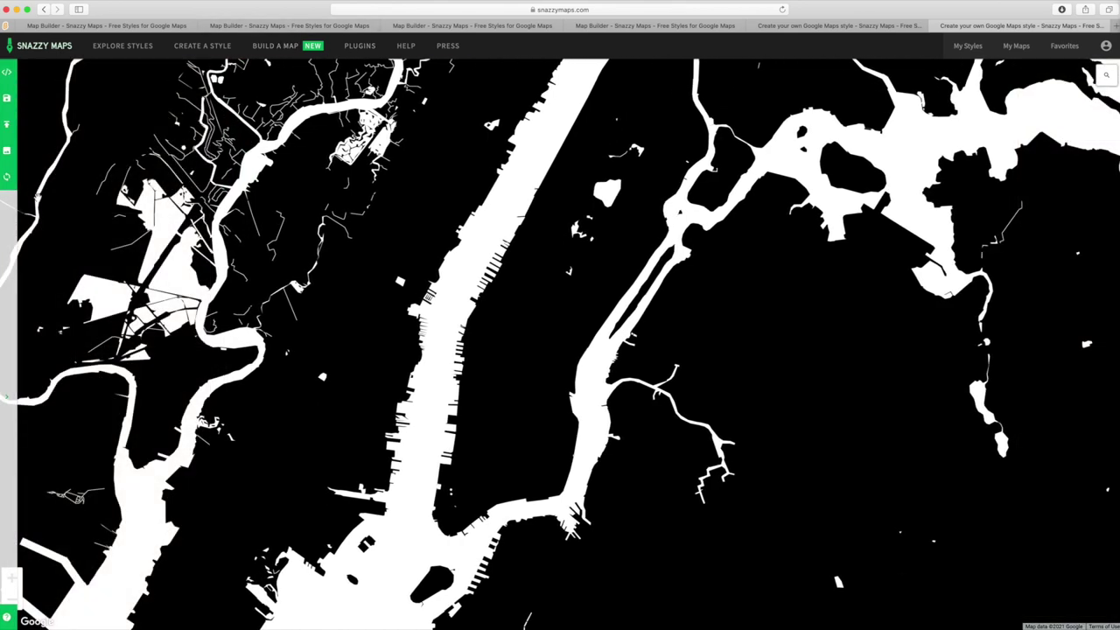
Download the black-and-white land and water map as an image with a 3x scale factor.
left_click(7, 152)
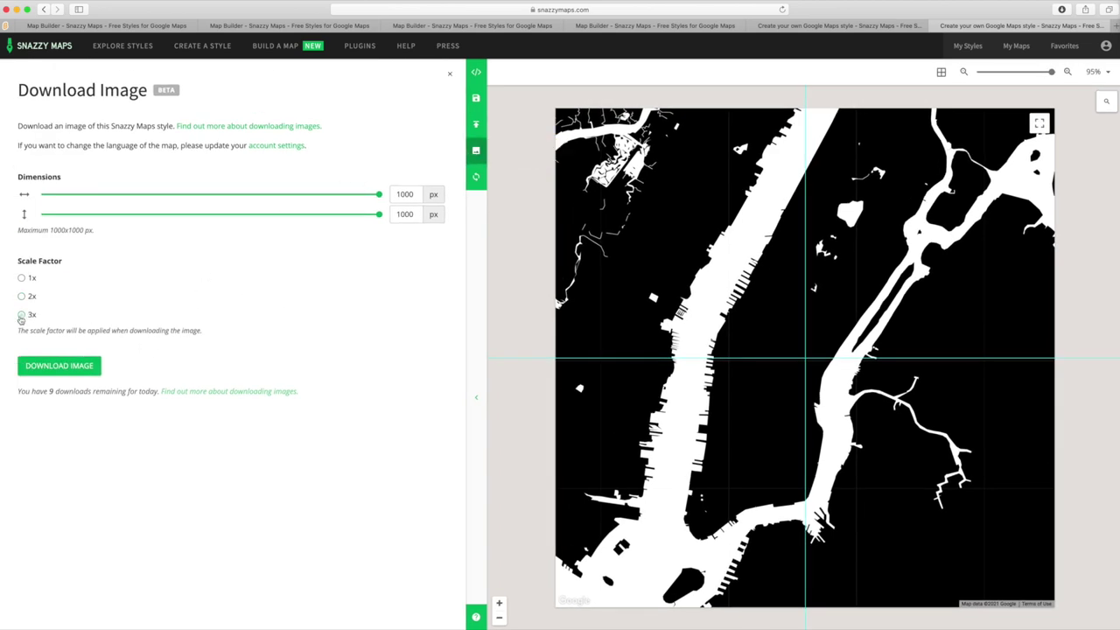
left_click(76, 371)
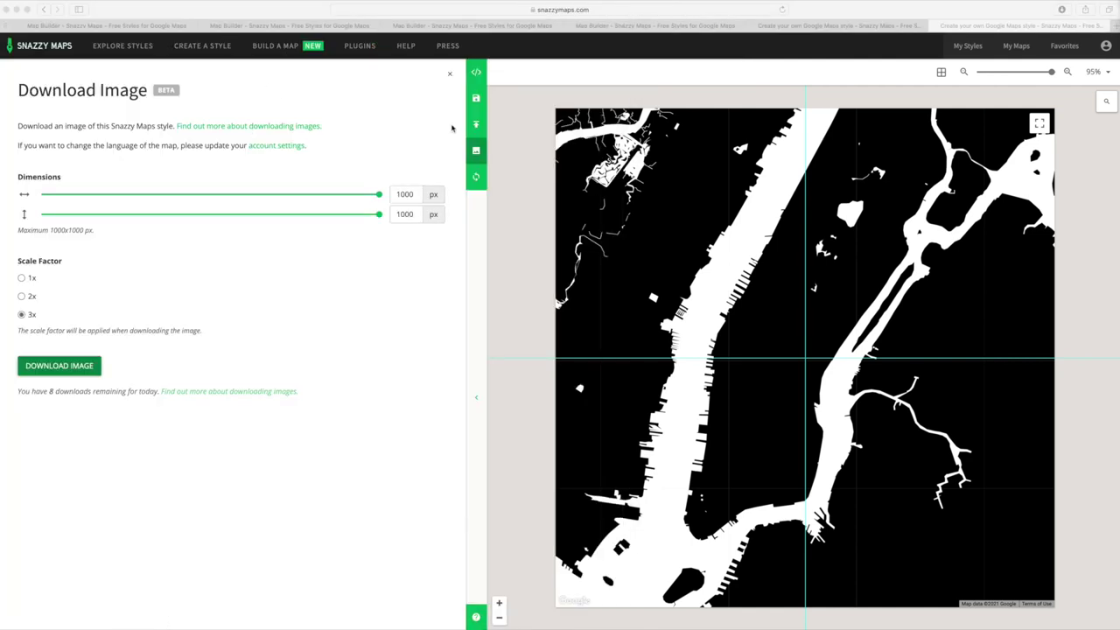
left_click(450, 74)
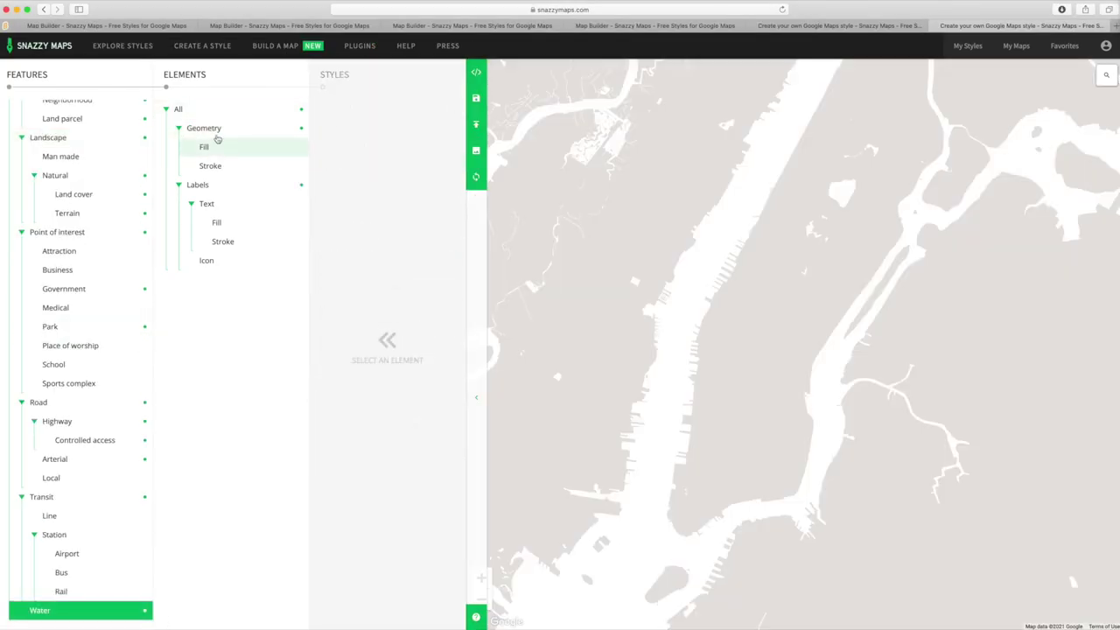
Turn off the Water geometry and turn on the geometry of the Road features, including Controlled access and Local.
left_click(215, 129)
left_click(327, 164)
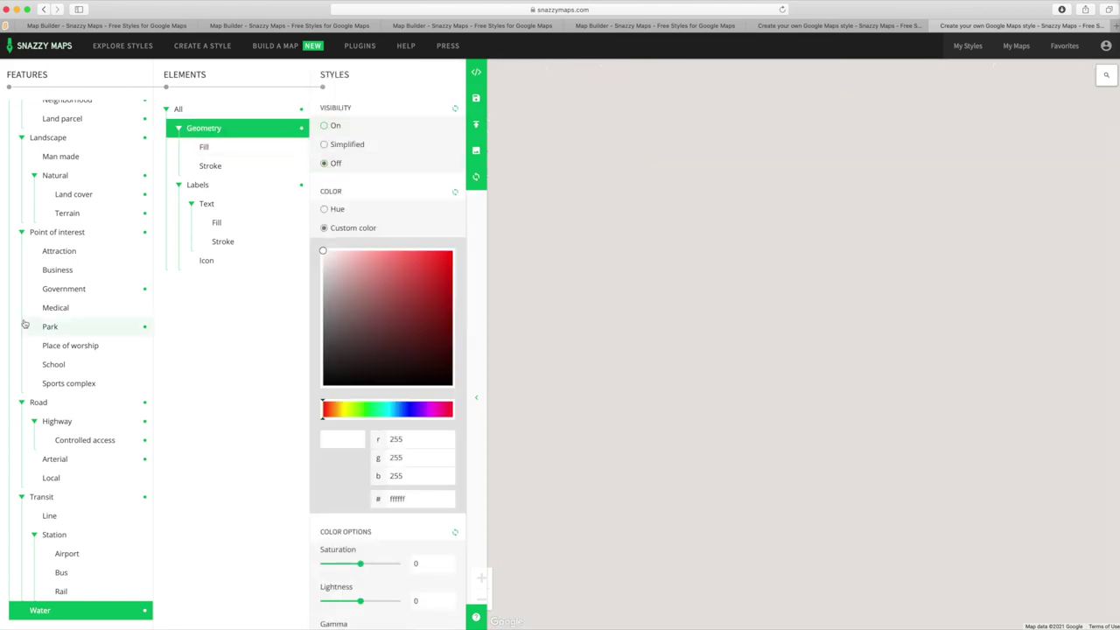
left_click(83, 440)
left_click(66, 478)
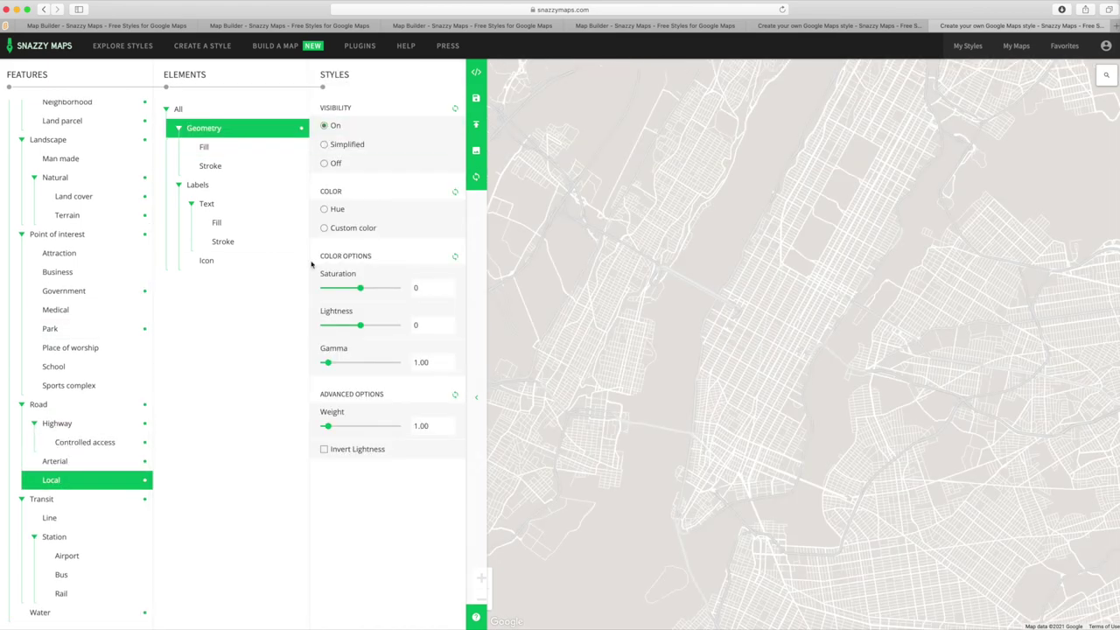
left_click(83, 402)
Download the road map as an image with a 3x scale factor, once with all roads and once without local roads.
left_click(473, 155)
left_click(22, 315)
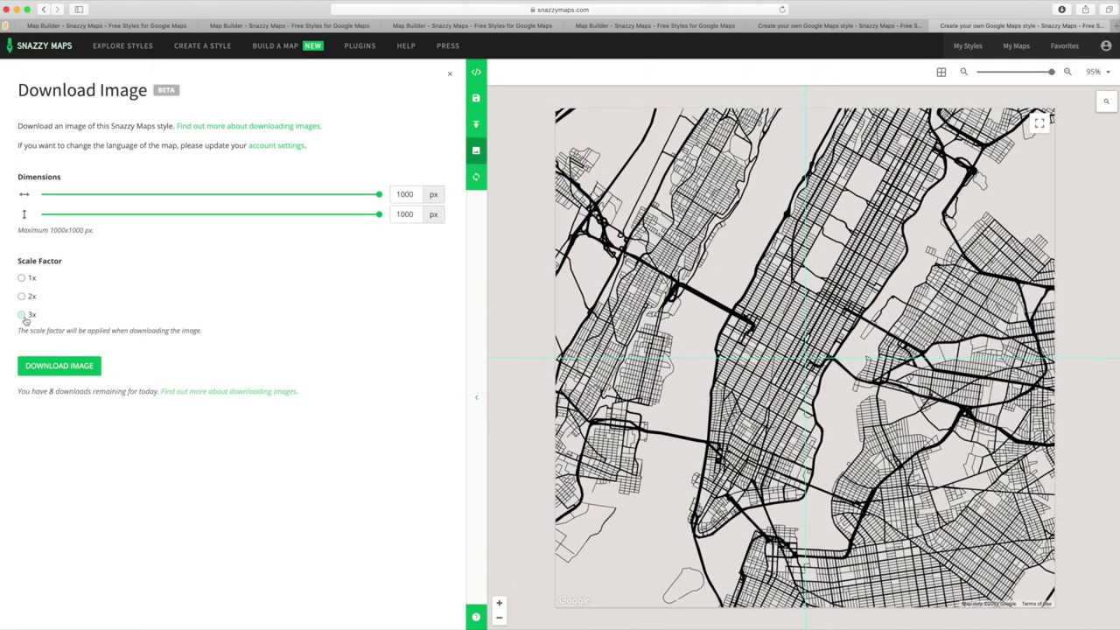
left_click(66, 368)
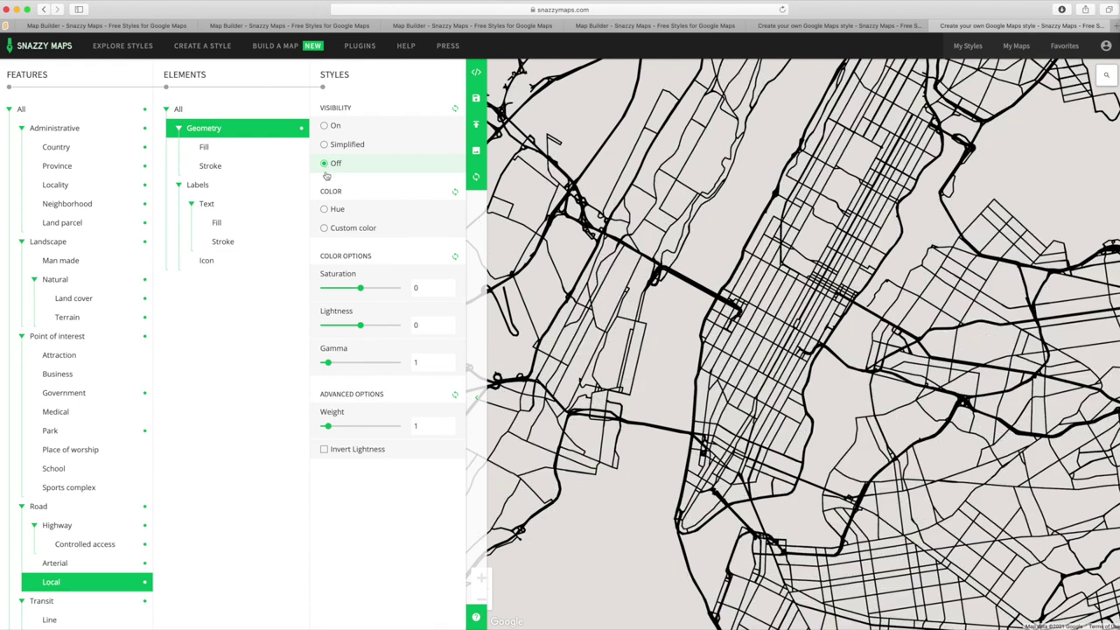
left_click(476, 150)
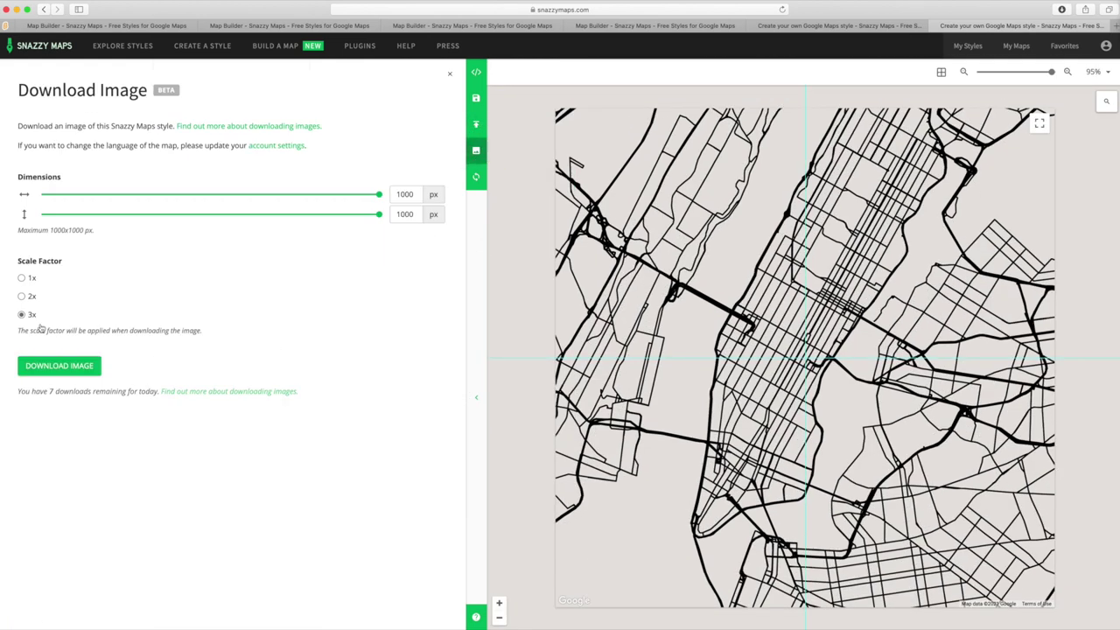
left_click(77, 368)
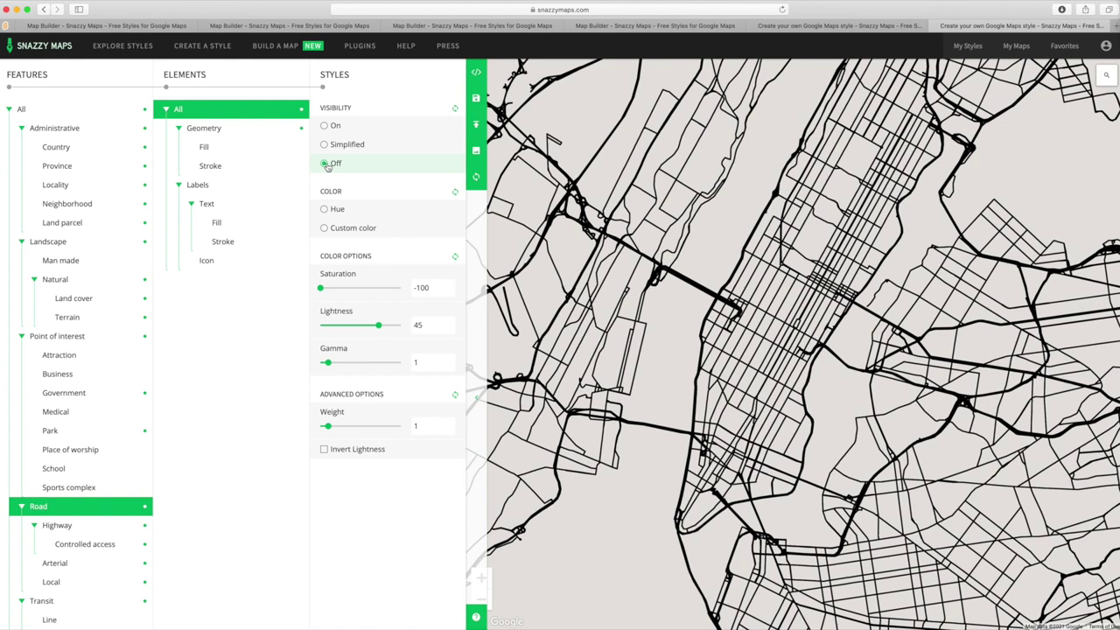
Turn off the geometry of the Highway, Controlled access and Arterial road features.
left_click(57, 526)
left_click(223, 127)
left_click(109, 538)
left_click(87, 563)
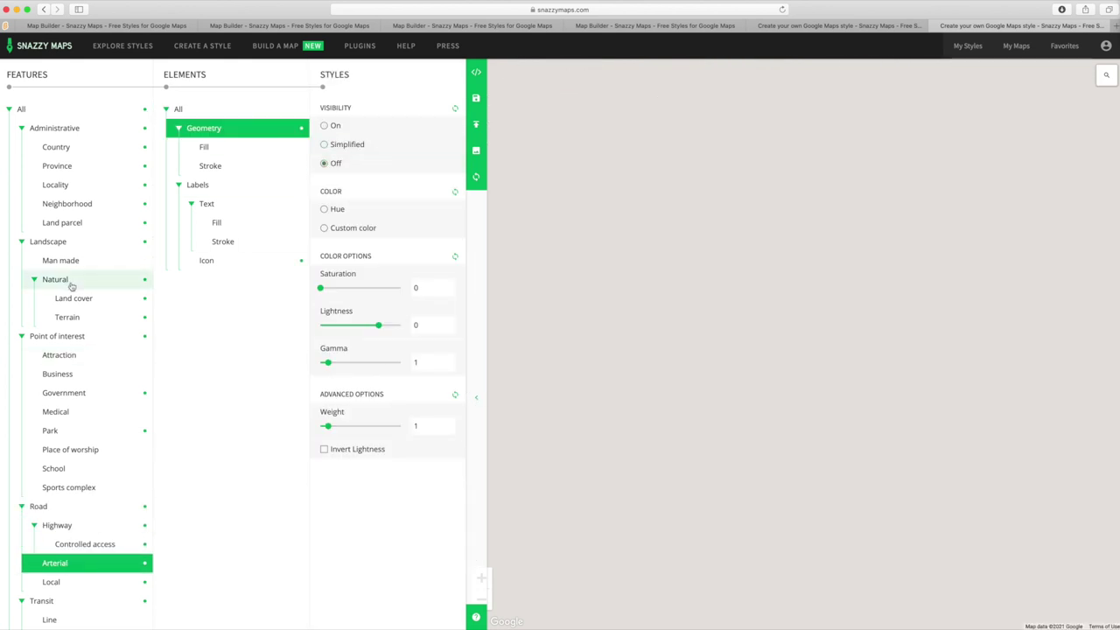
Turn on the Park geometry with custom color 000000 and download the parks-only map as an image.
left_click(70, 431)
left_click(219, 130)
left_click(350, 228)
left_click(446, 377)
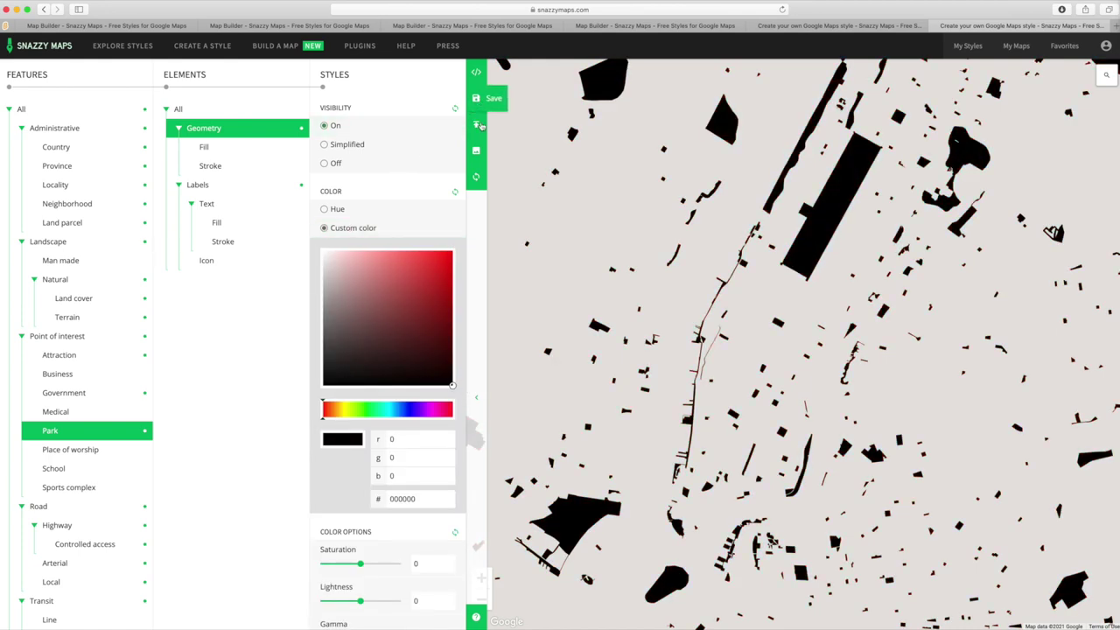
left_click(477, 150)
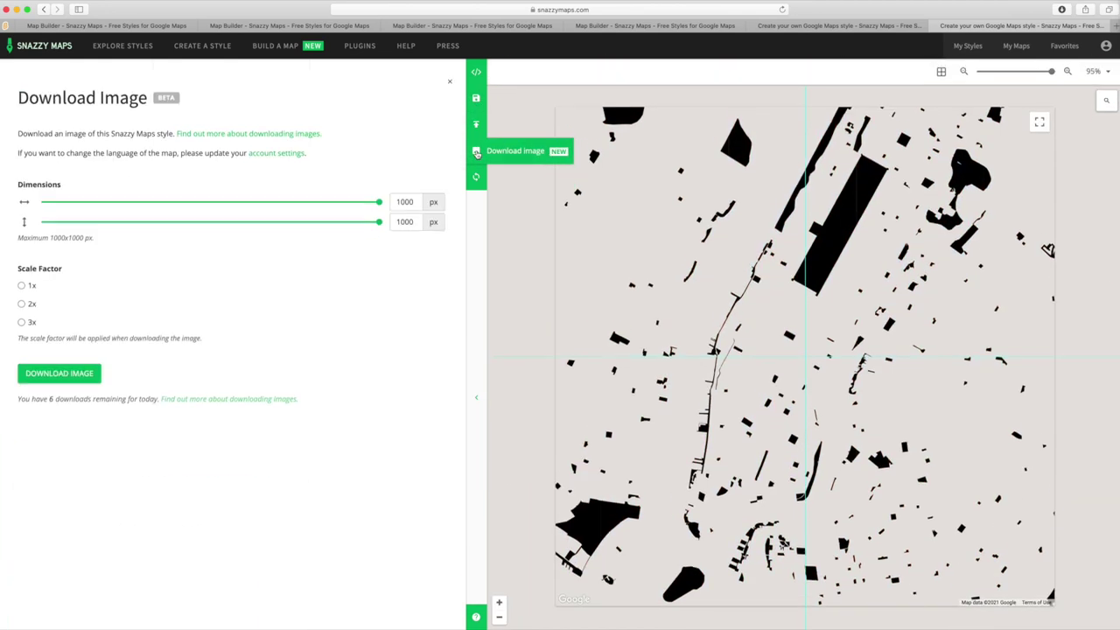
left_click(53, 368)
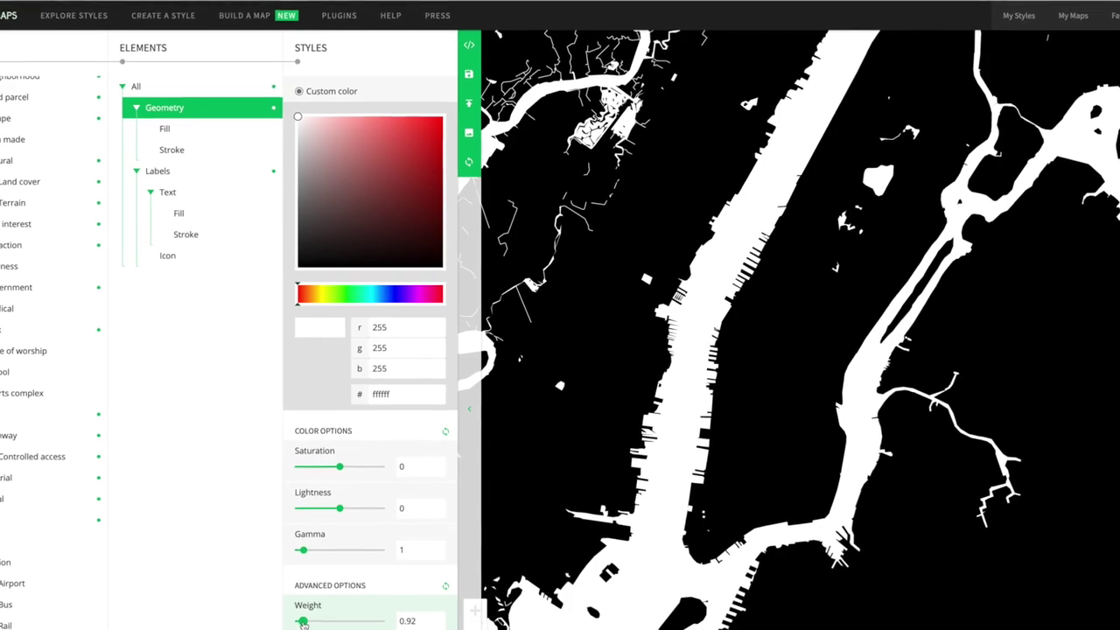
Set the weight of the white Water geometry to 0.01 and download the land and water map with a 3x scale factor.
left_click_drag(303, 623, 283, 617)
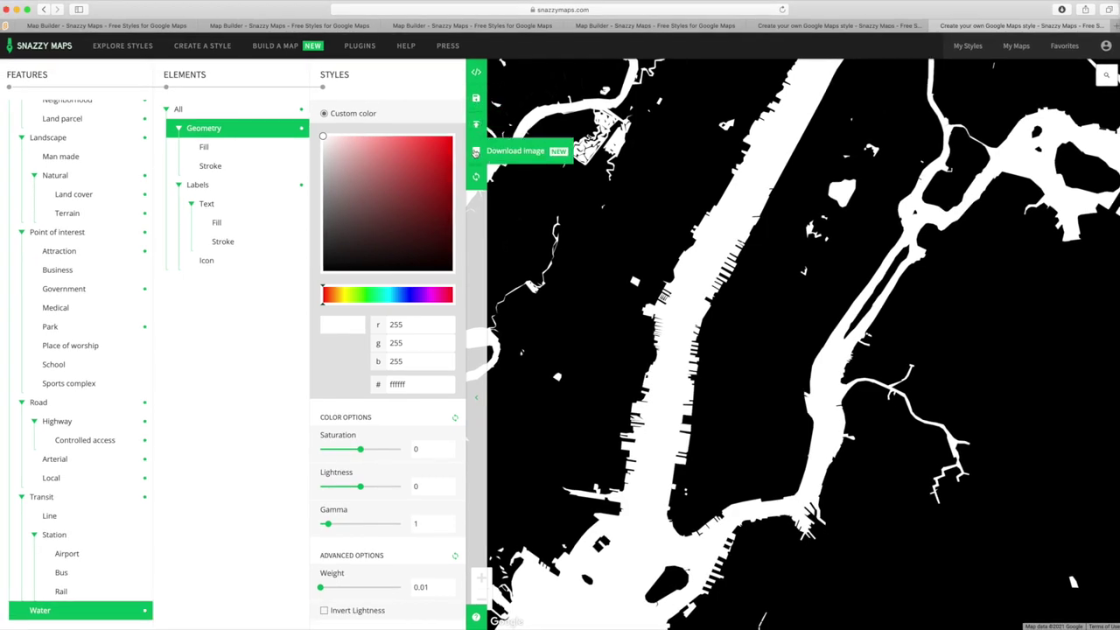
left_click(477, 152)
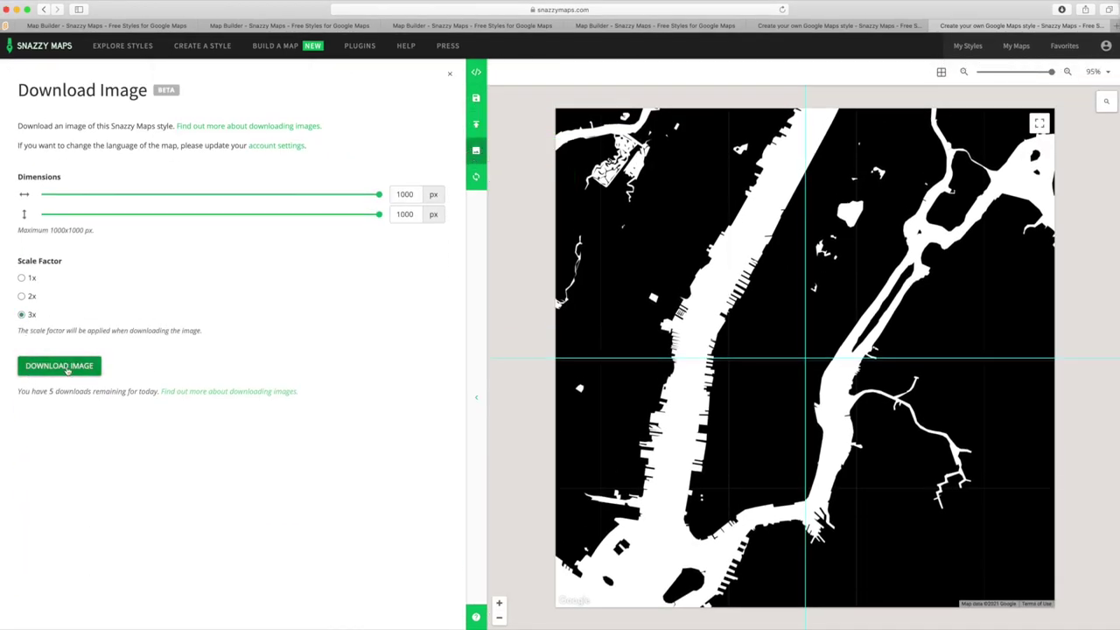
left_click(59, 366)
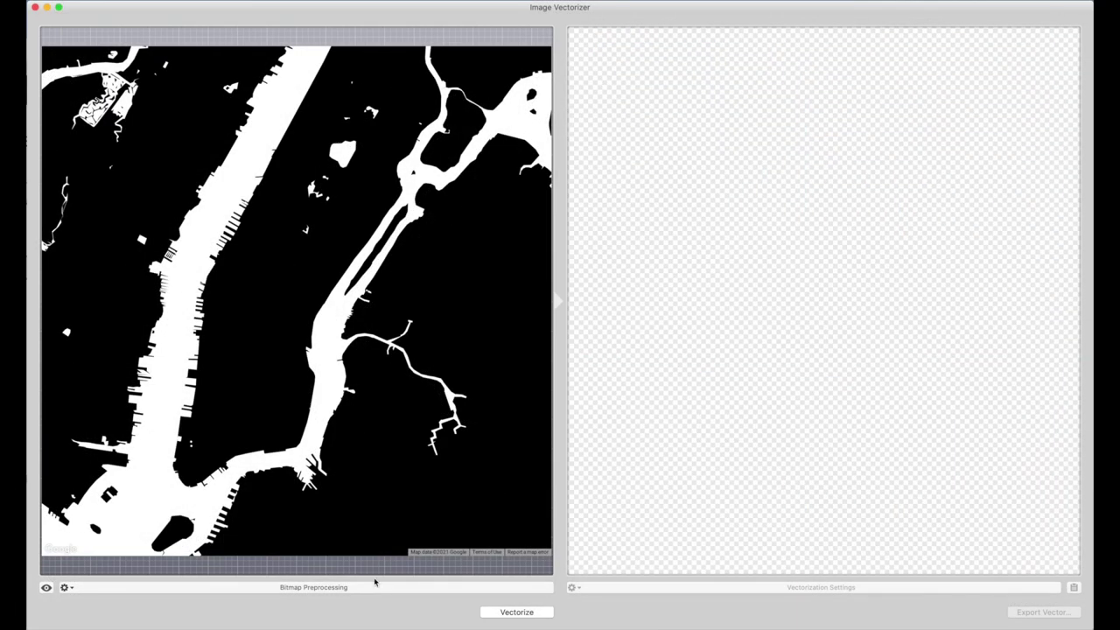
In Image Vectorizer, vectorize the land and water image with an added border of 15 and export it as NYLand1 in EPS format.
left_click(352, 584)
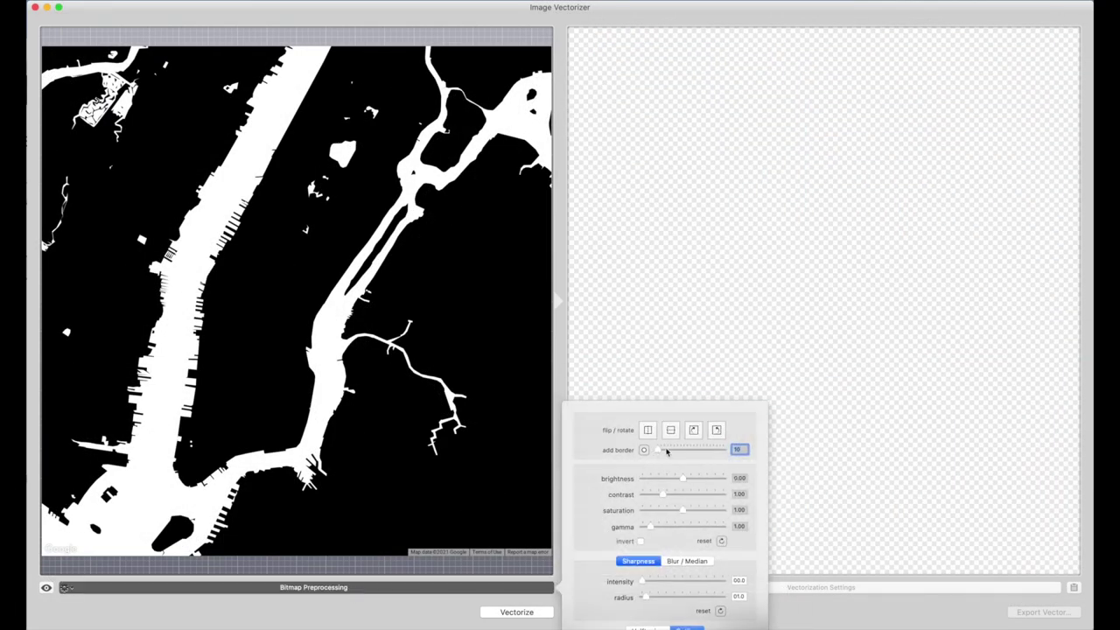
left_click_drag(658, 453, 663, 454)
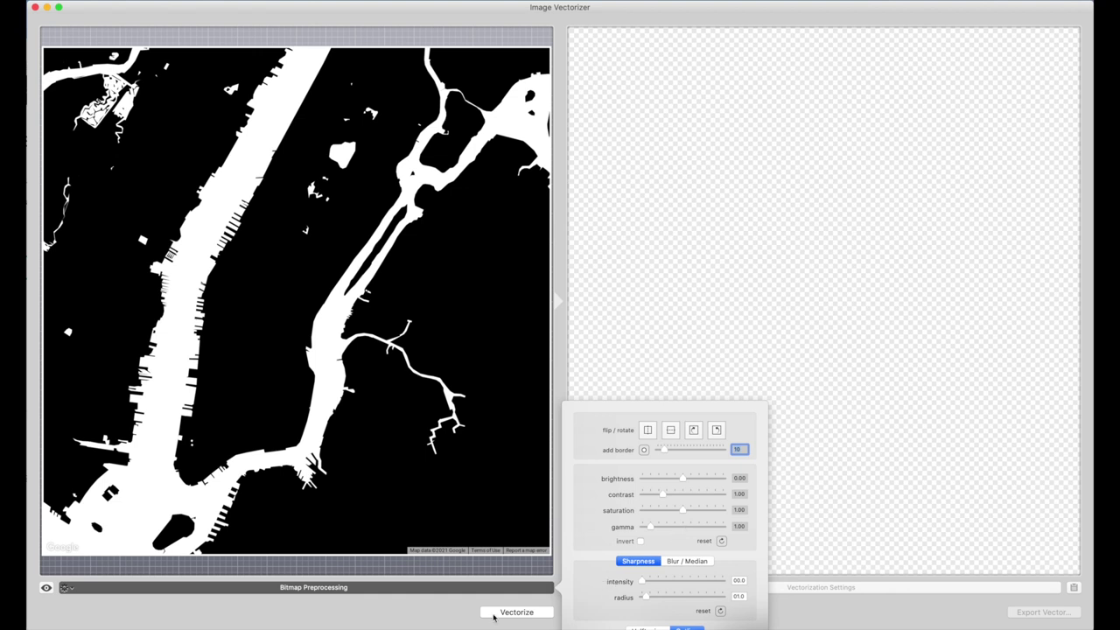
left_click(528, 592)
left_click(520, 614)
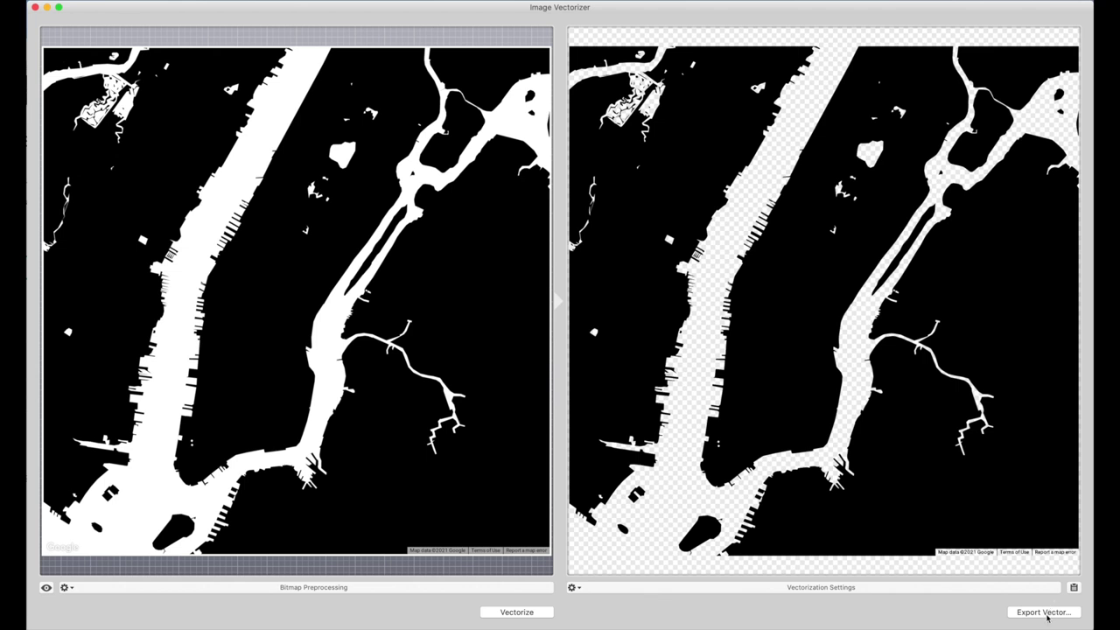
left_click(1044, 612)
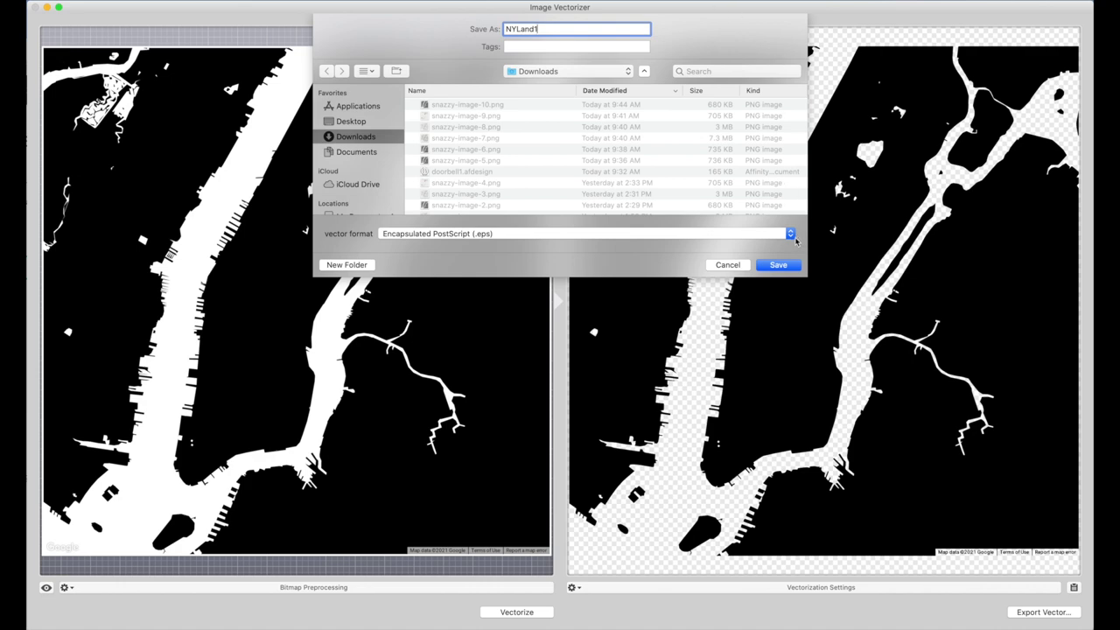
left_click(778, 265)
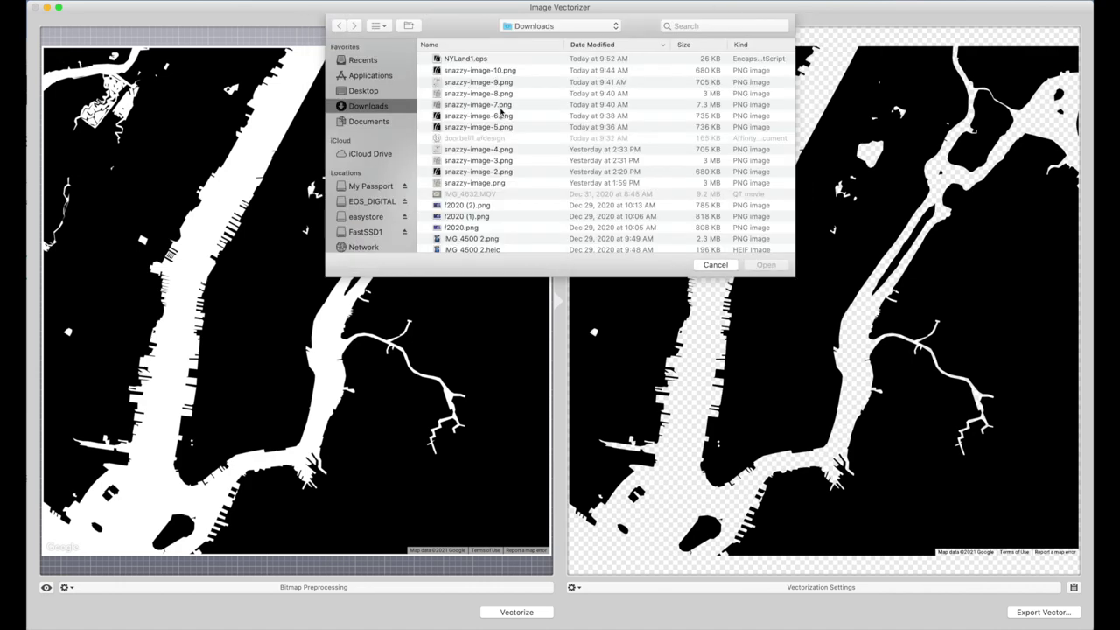
Open snazzy-image-7.png, vectorize it with a thin added border and export it as NYAllRoads1 in EPS format.
double_click(501, 107)
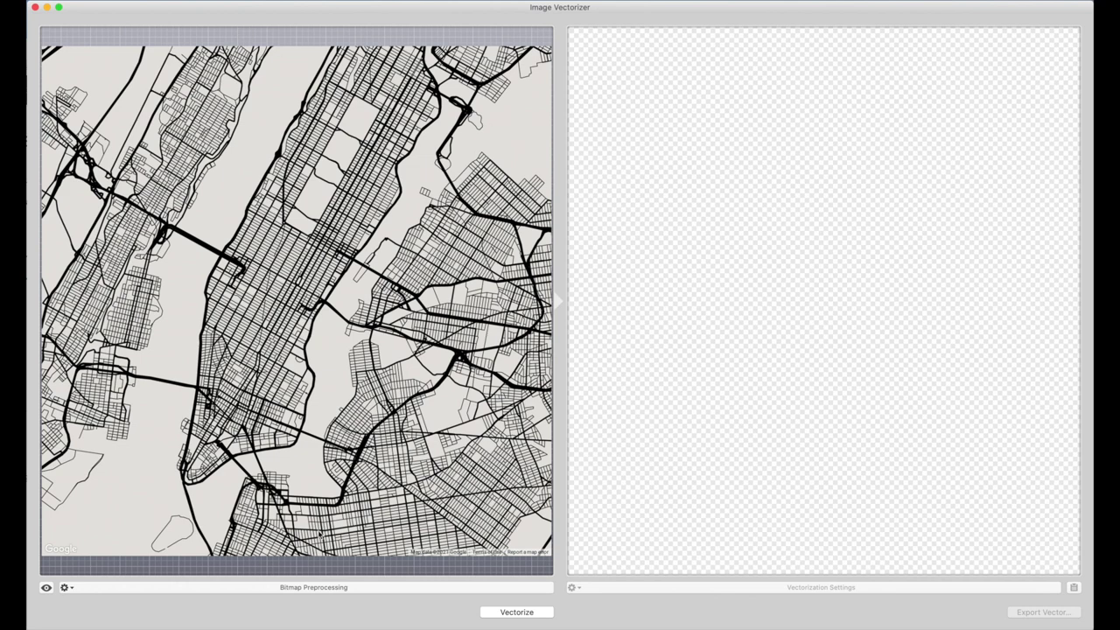
left_click(308, 589)
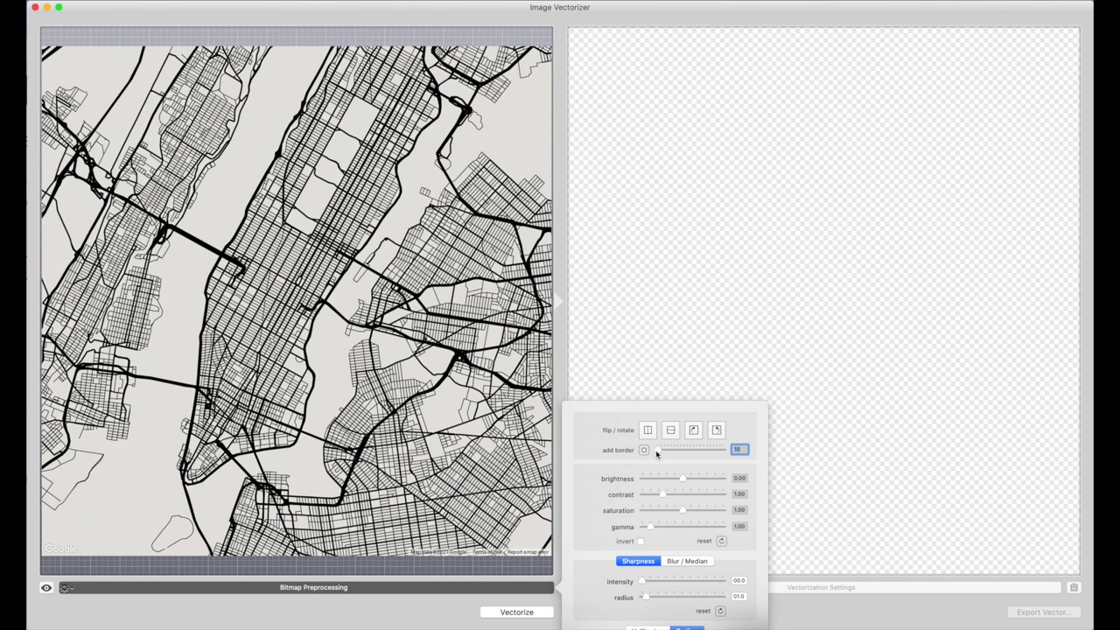
left_click_drag(658, 453, 661, 454)
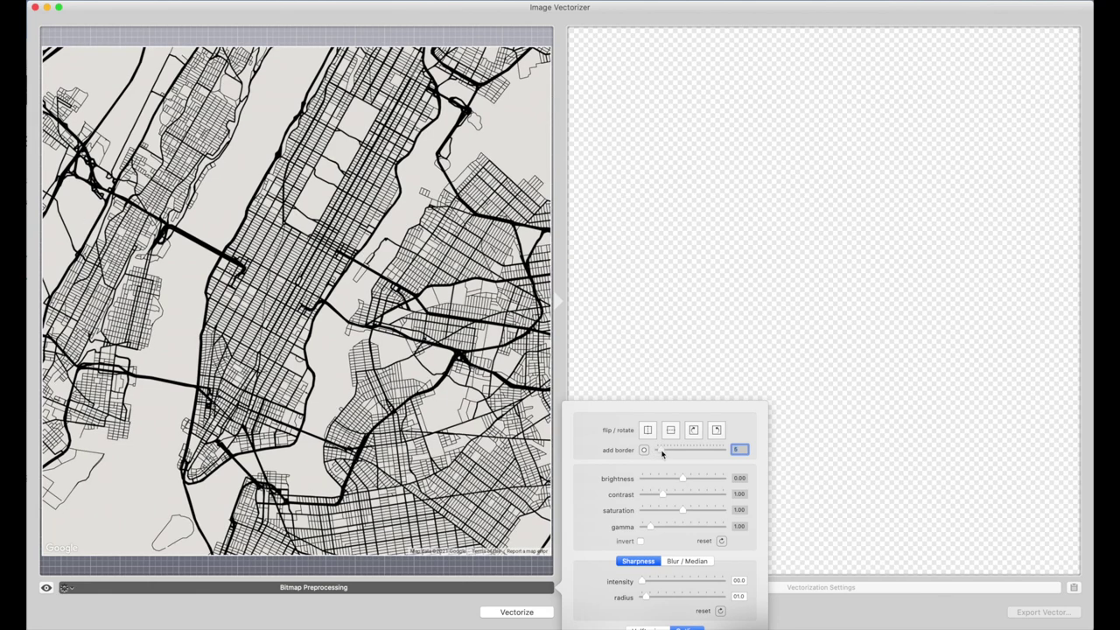
left_click(532, 614)
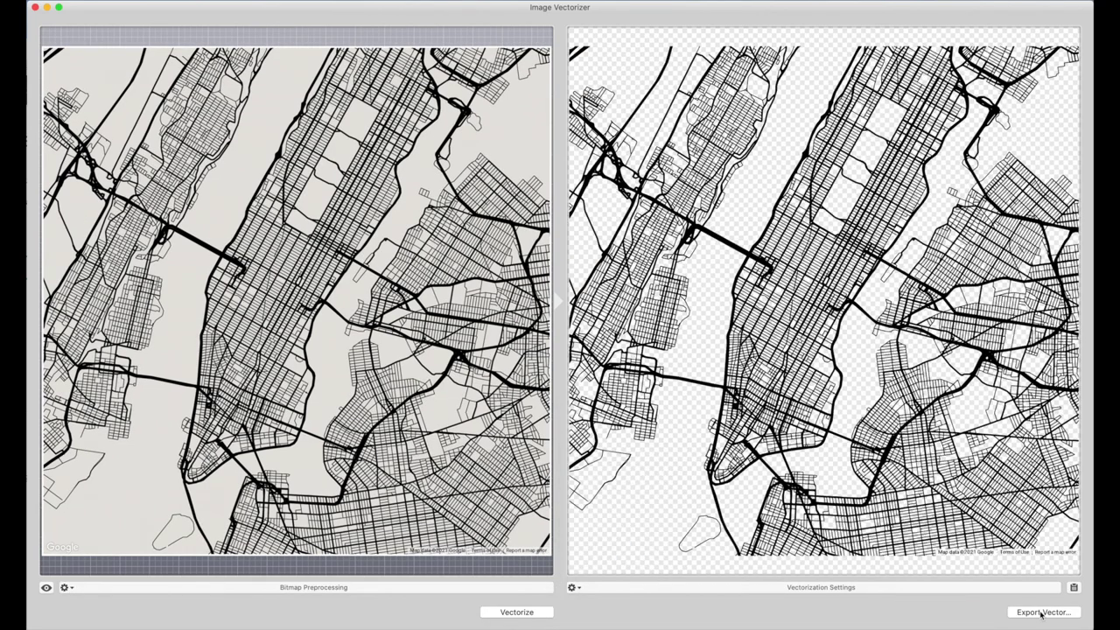
left_click(1041, 613)
type("NYAllRoads1")
left_click(787, 264)
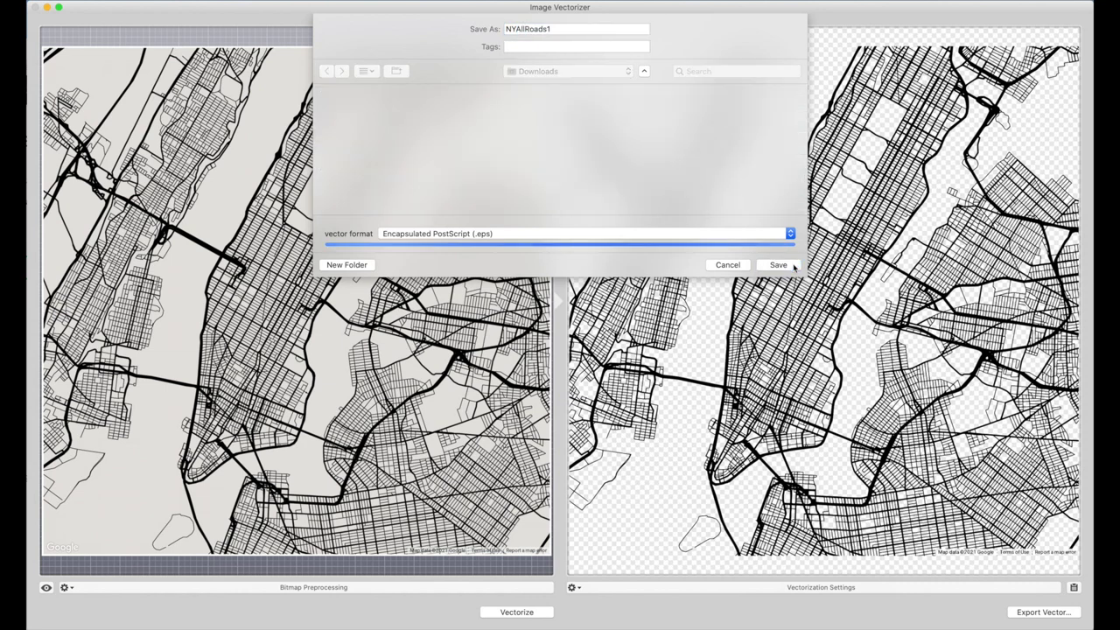
Open snazzy-image-8.png, vectorize the major roads with a thin added border and export them as NYMajorRoads1 in EPS format.
left_click(32, 2)
left_click(70, 9)
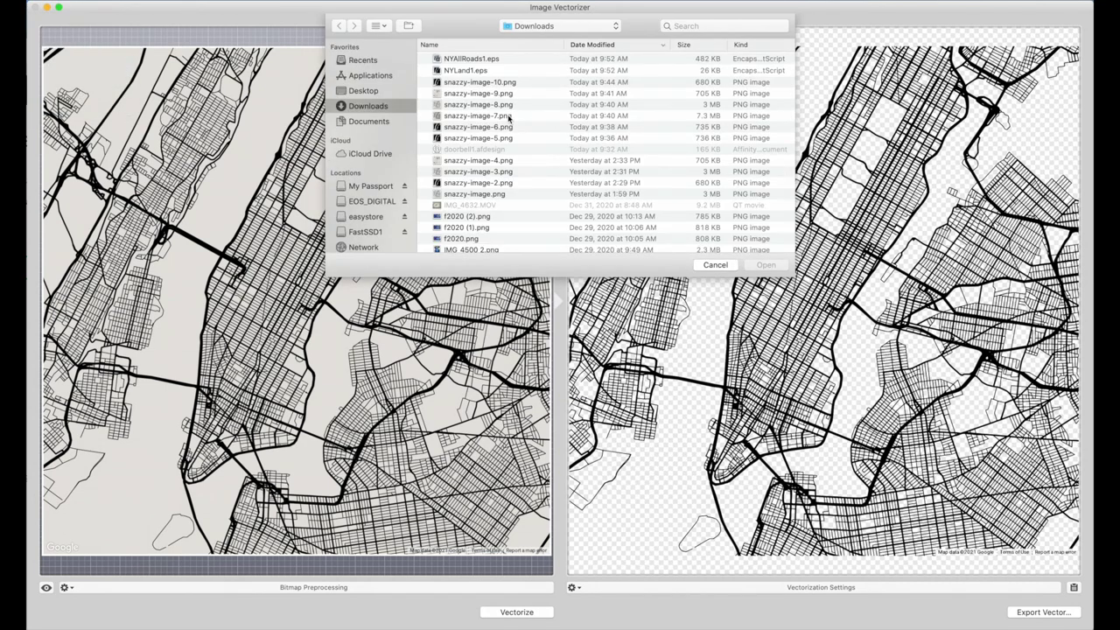
double_click(503, 107)
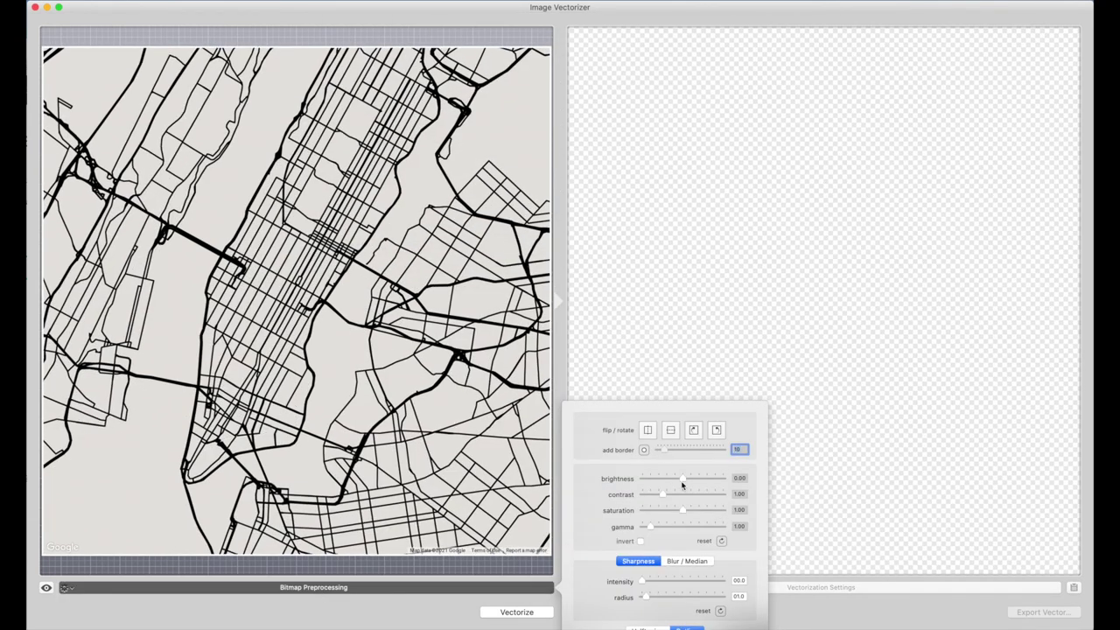
left_click(516, 612)
left_click(1041, 613)
type("MajorRoads")
key("Return")
Open the parks image, vectorize it with a thin added border and export it in EPS format.
key("super+o")
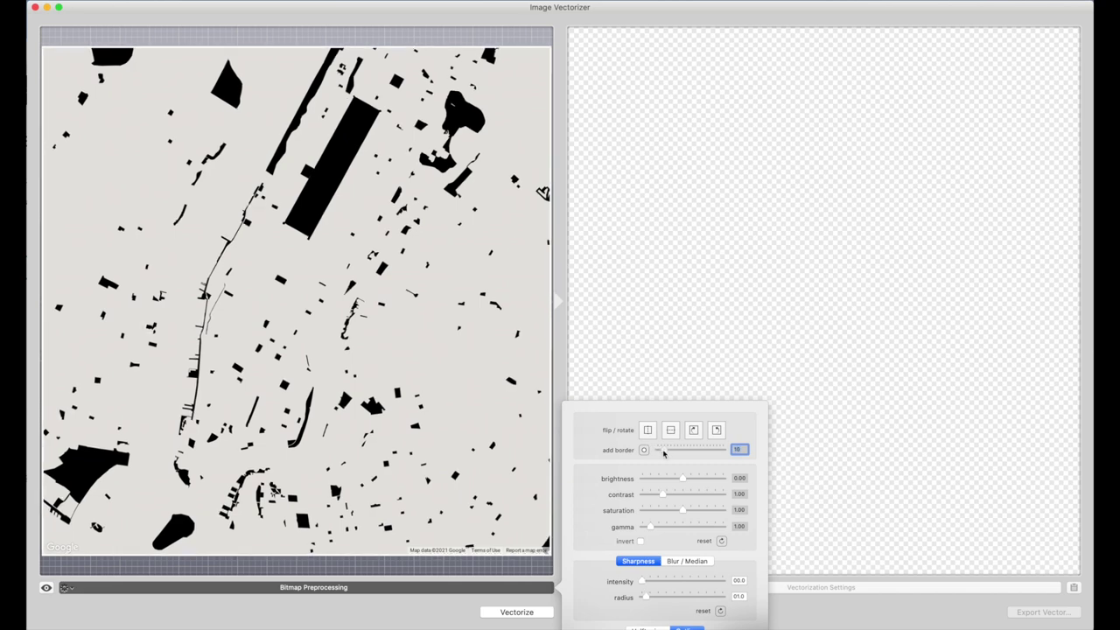
left_click(530, 612)
left_click(814, 588)
left_click(1042, 611)
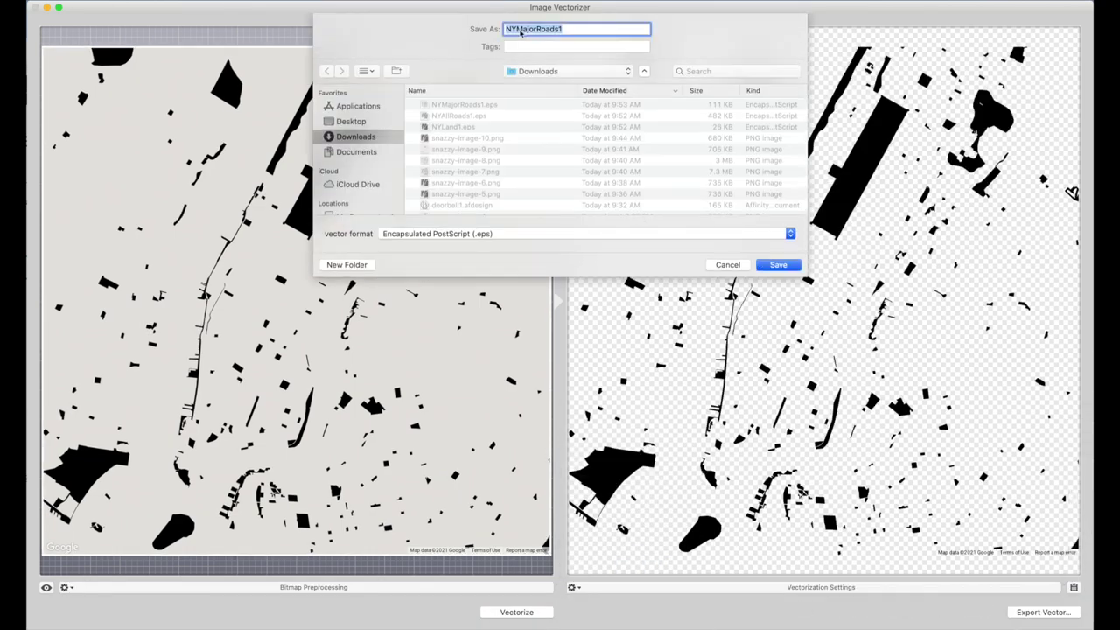
left_click(778, 265)
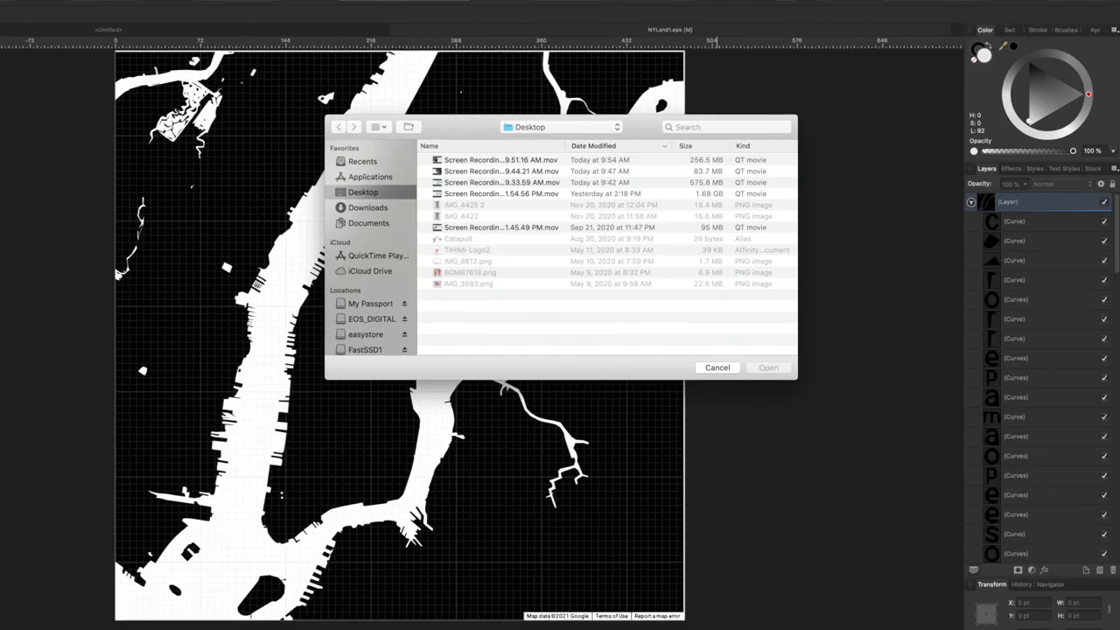
Switch to Affinity Designer and delete the map-credit lettering from the lower-right corner of the NYLand1.eps map.
key("Escape")
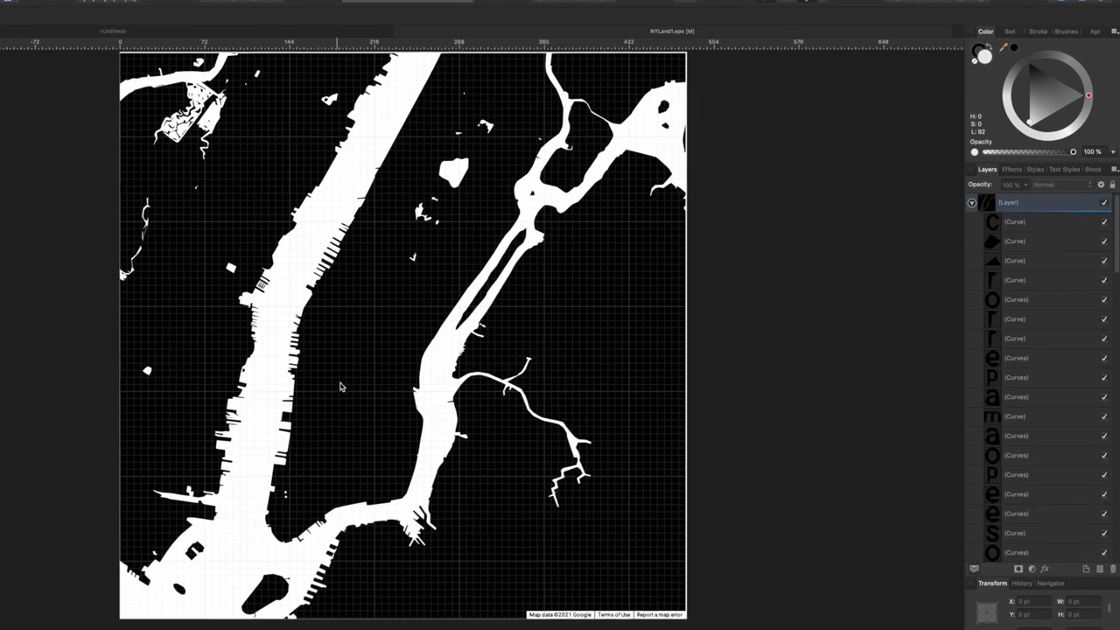
left_click_drag(767, 591, 480, 627)
key("Delete")
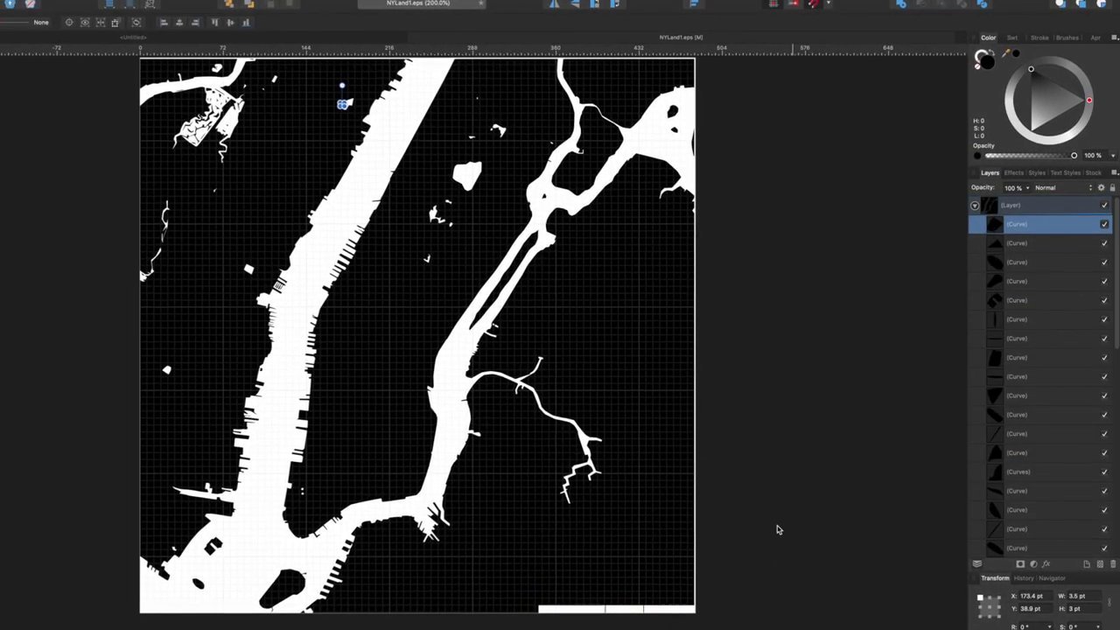
left_click_drag(774, 606, 508, 612)
key("Delete")
left_click(697, 141)
key("Delete")
Go through the small curves in the NYLand1.eps layer and delete the tiny stray fragments.
left_click(198, 132)
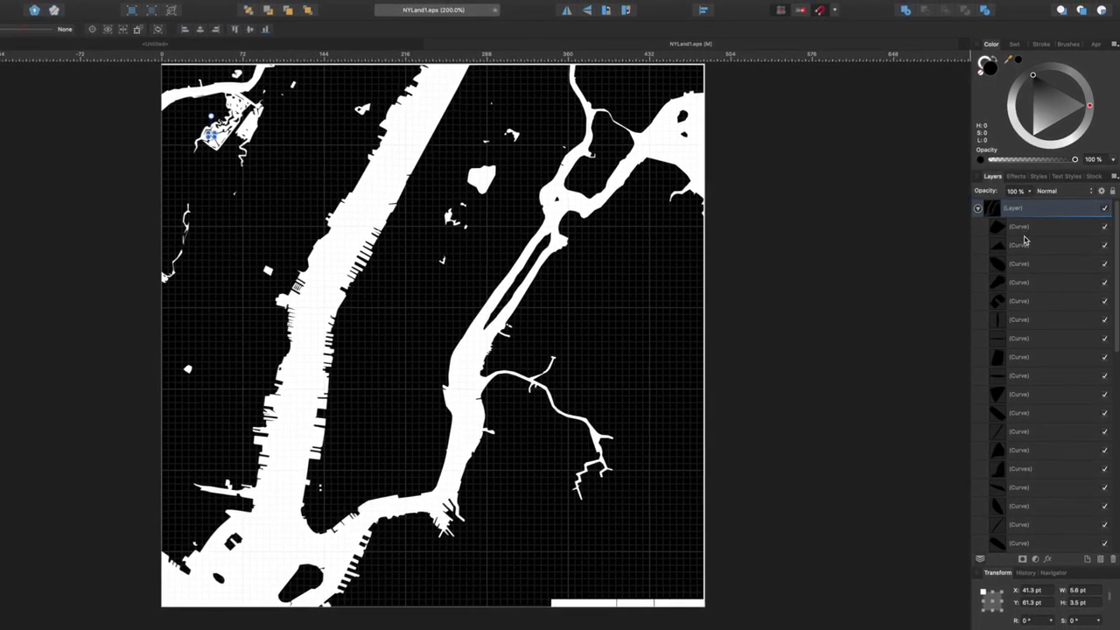
left_click(1028, 229)
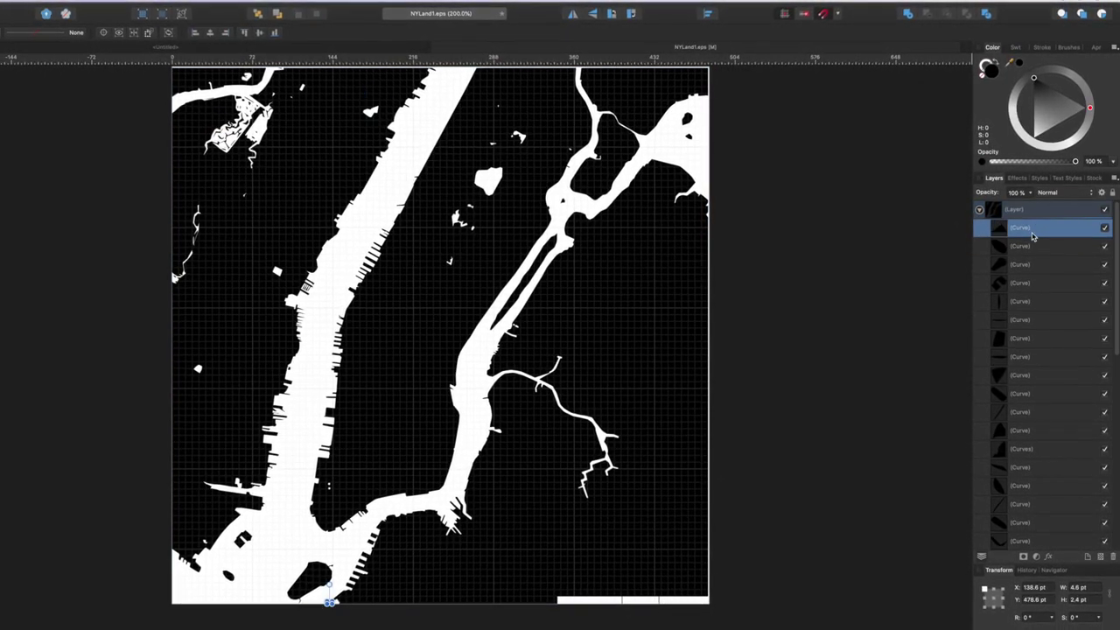
left_click(1031, 247)
left_click(1036, 267)
left_click(1039, 283)
left_click(1045, 302)
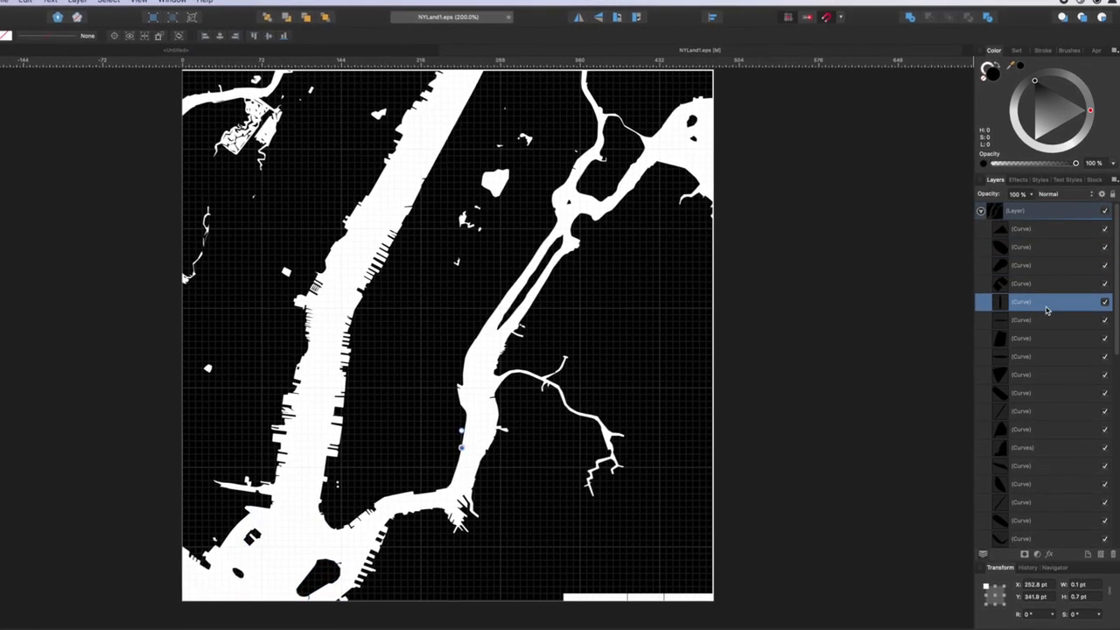
key("Delete")
key("Delete")
key("Delete")
key("Delete")
key("Delete")
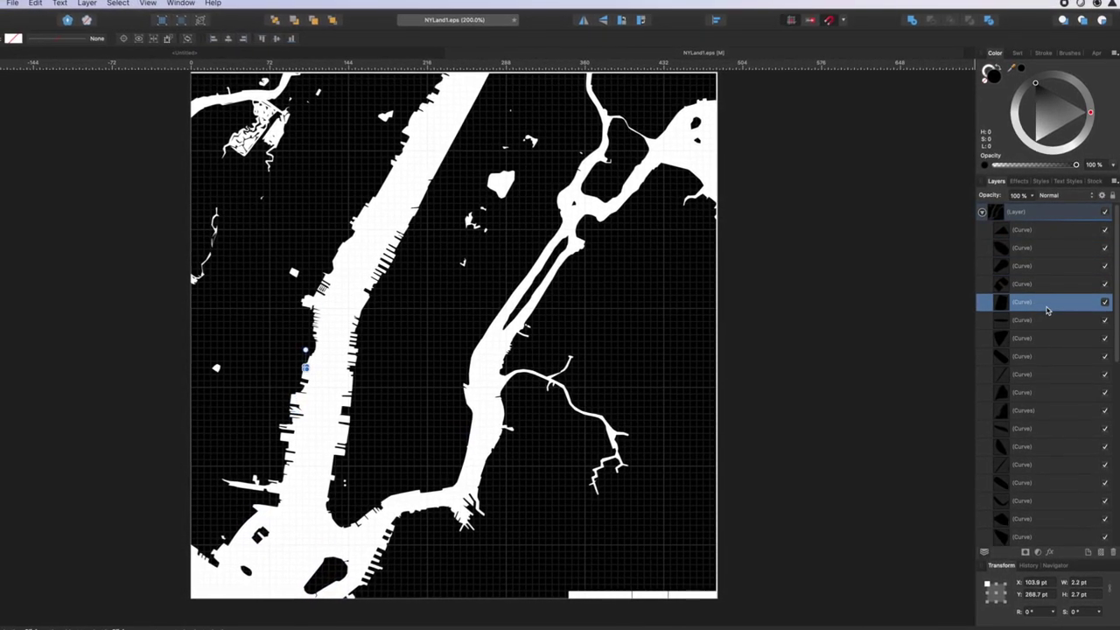
key("Delete")
Delete the small island fragment in the eastern river and the tiny islets in the marsh at the map's upper-left corner.
left_click(1048, 328)
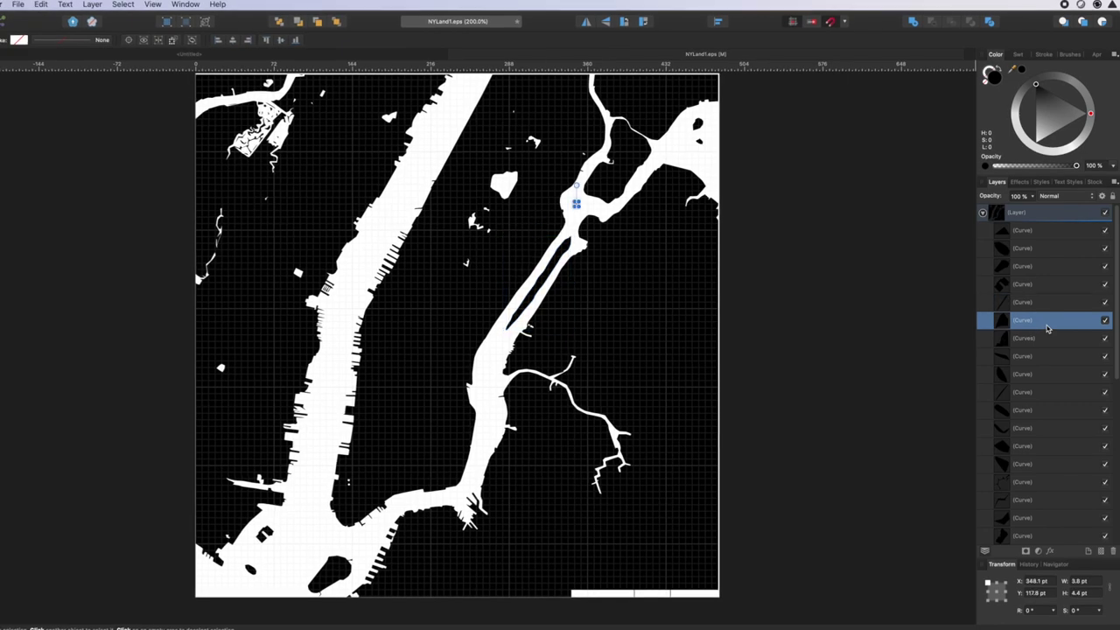
key("Delete")
left_click(1047, 346)
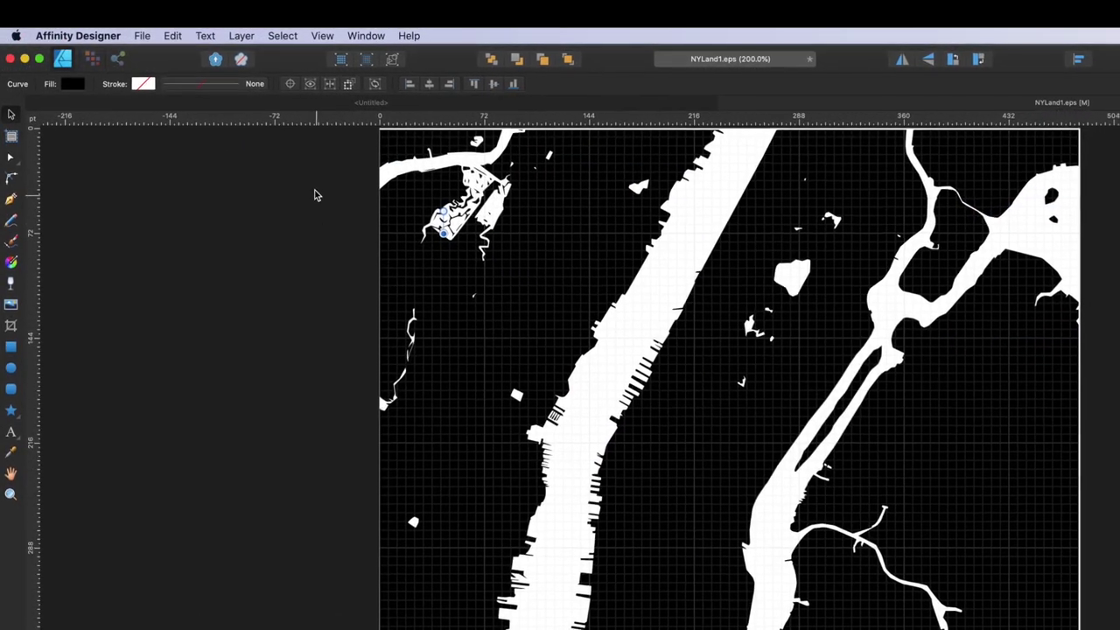
left_click_drag(311, 168, 574, 323)
key("Delete")
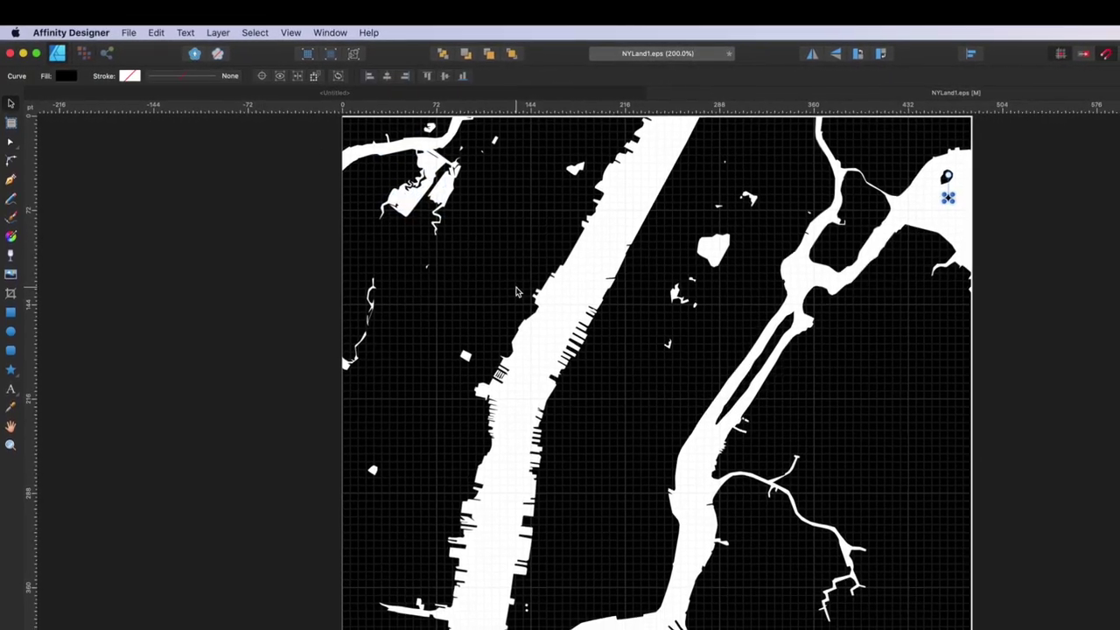
Try deleting the land piece between the river channels in the map's upper-right area, and undo the deletion.
left_click(888, 236)
key("Delete")
key("super+z")
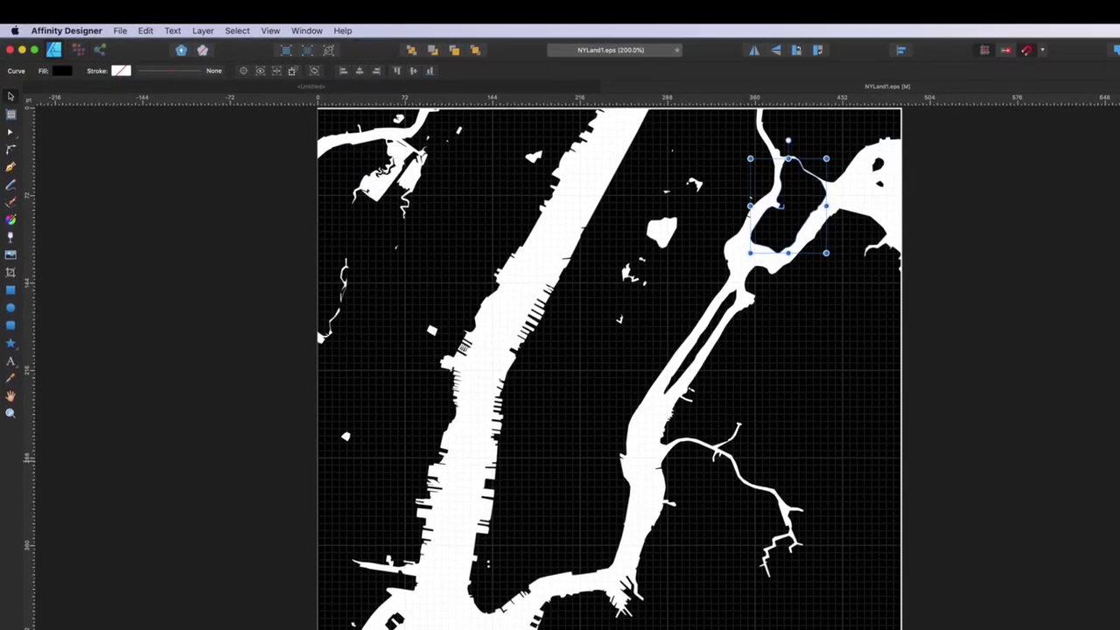
key("super+z")
Select curves in the NYLand1.eps layer one by one to identify which land piece each one represents.
left_click(1115, 442)
left_click(1110, 451)
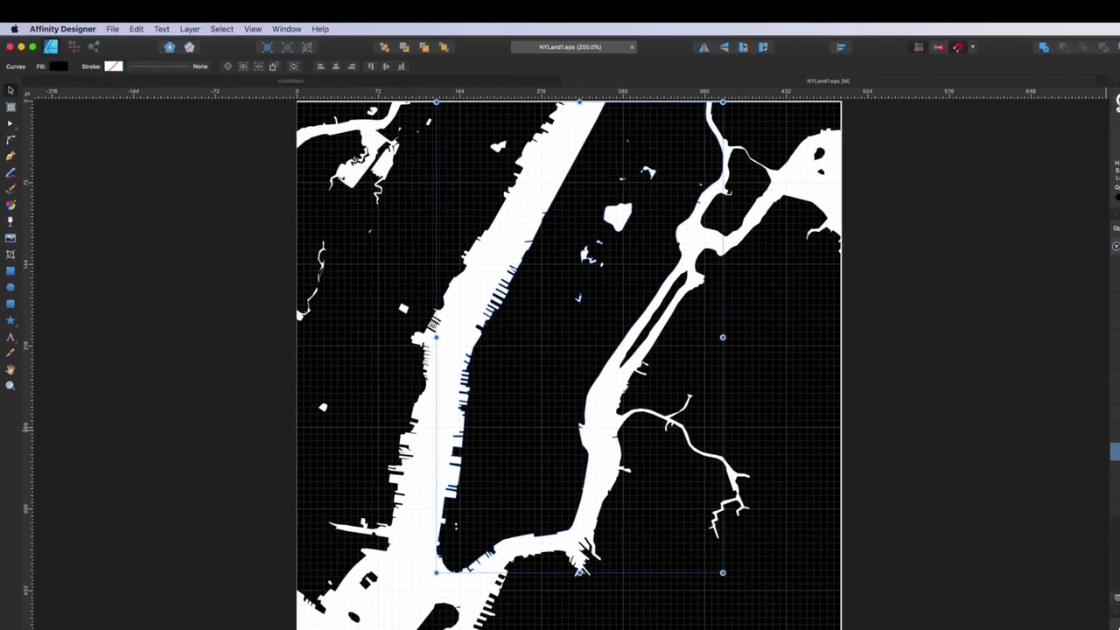
left_click(1103, 481)
left_click(1098, 455)
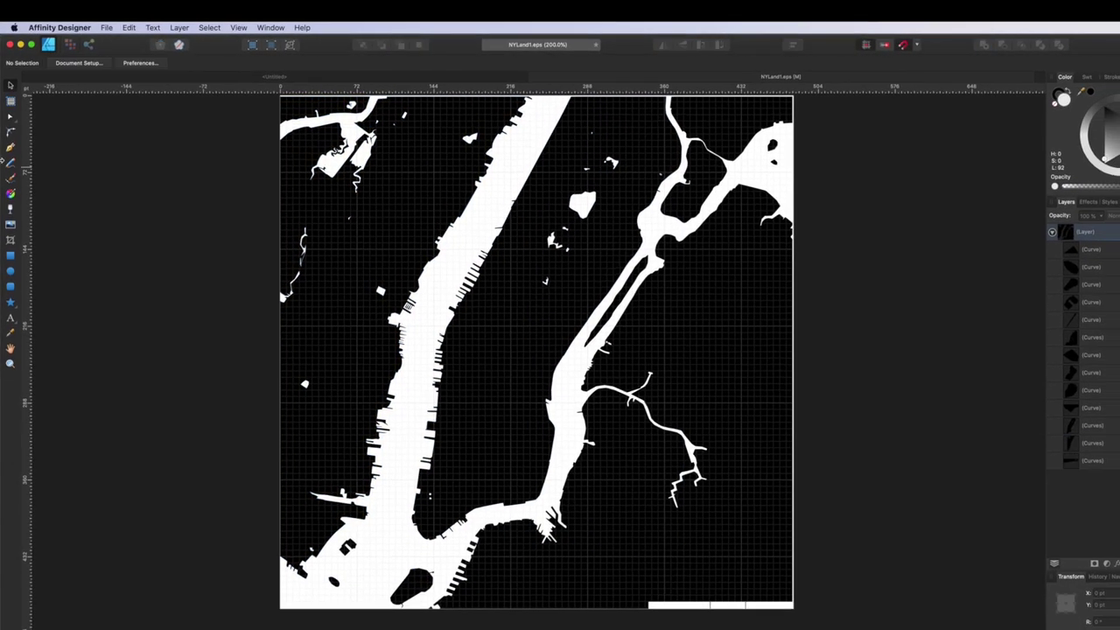
left_click(1112, 279)
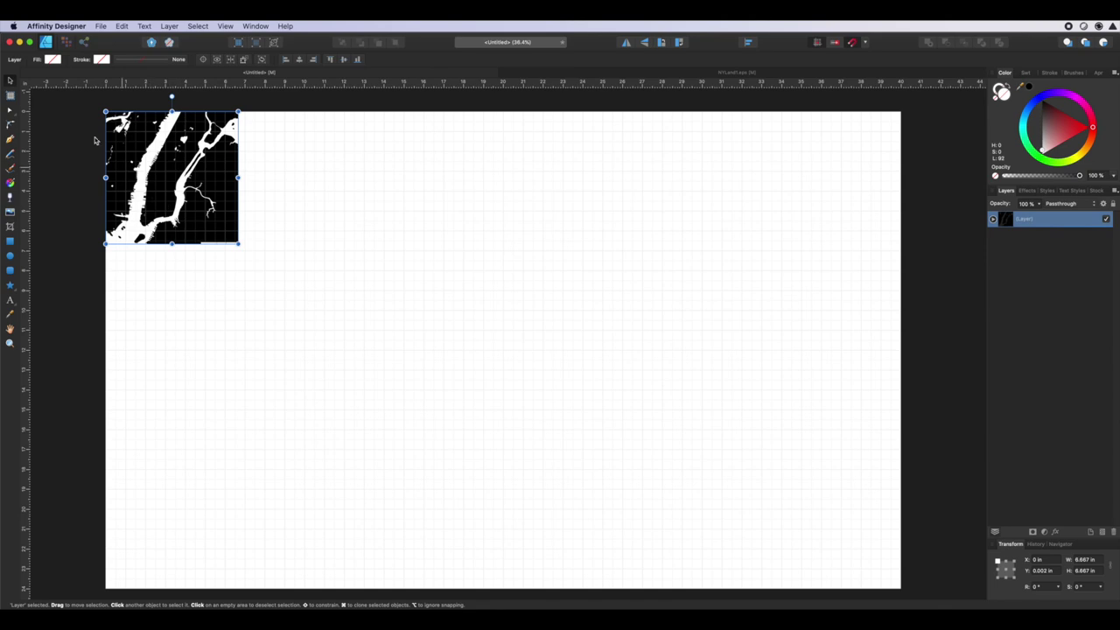
Inspect the land map placed at the upper-left corner of the untitled document's page.
scroll(83, 123, "down", 2)
scroll(83, 123, "up", 4)
scroll(84, 124, "left", 8)
scroll(83, 124, "down", 3)
scroll(84, 123, "up", 3)
scroll(83, 124, "right", 3)
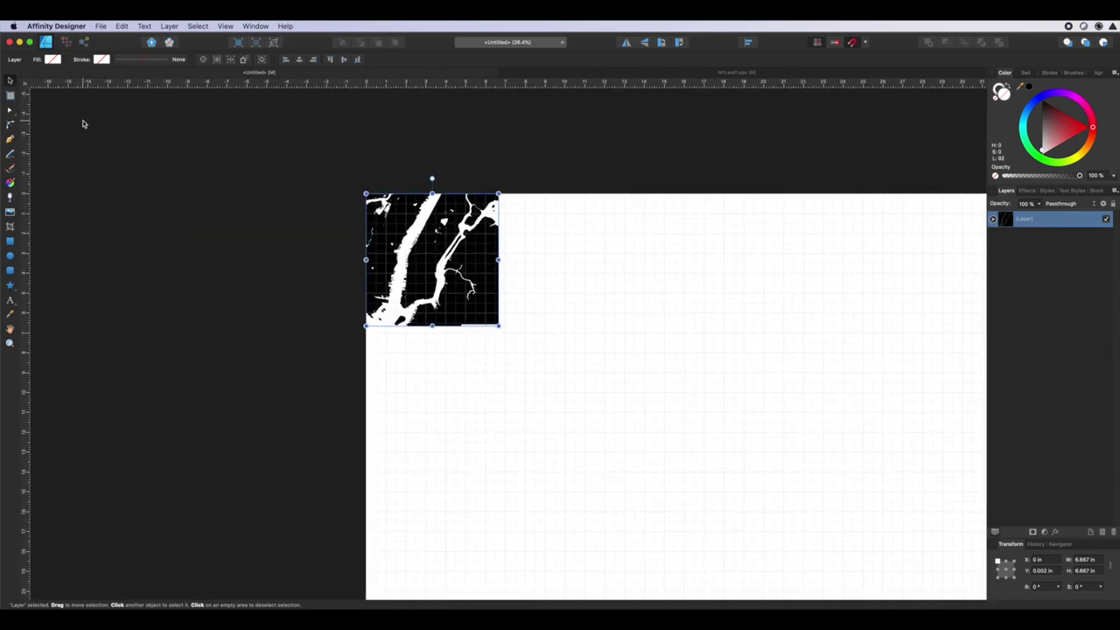
key("super+plus")
key("super+plus")
scroll(83, 124, "up", 4)
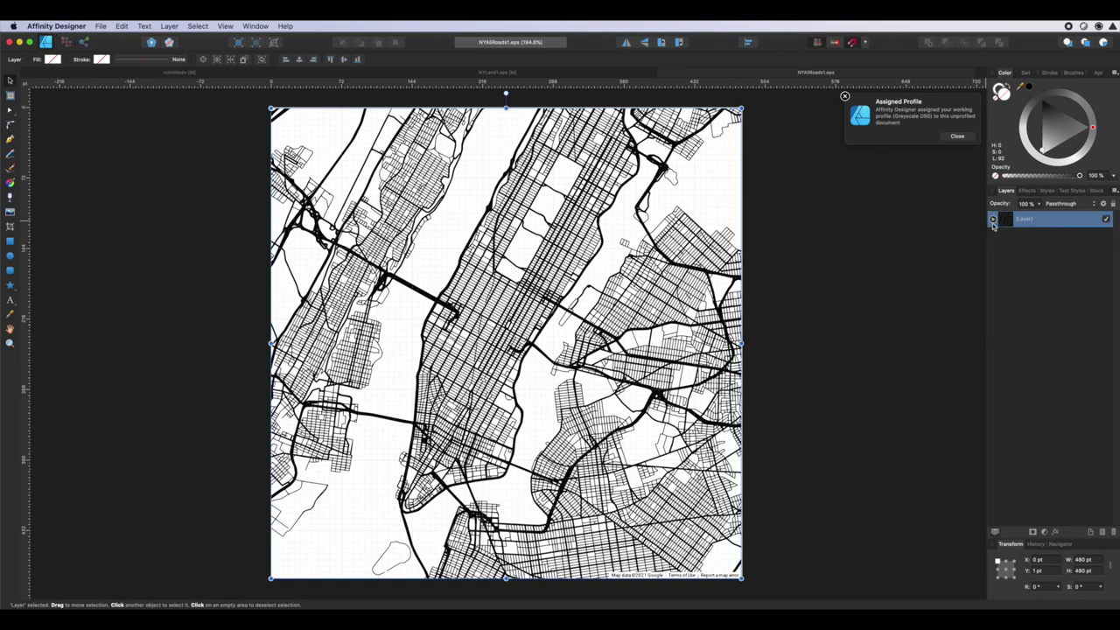
Remove the map-credit lettering from the lower-right corner of the NYAllRoads1.eps map.
left_click(992, 220)
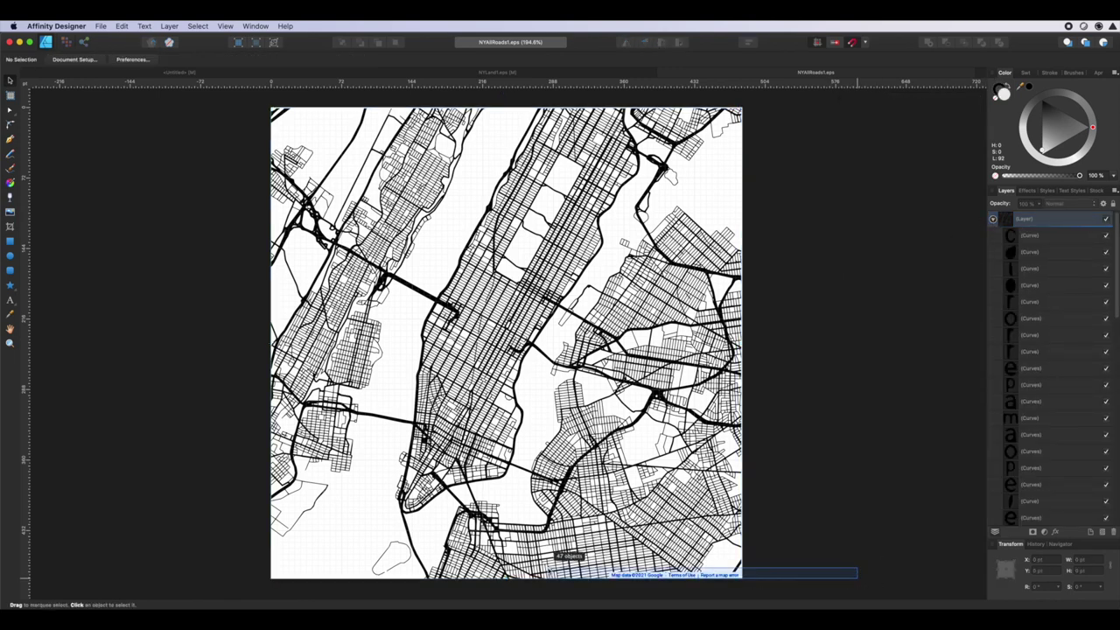
left_click(738, 567)
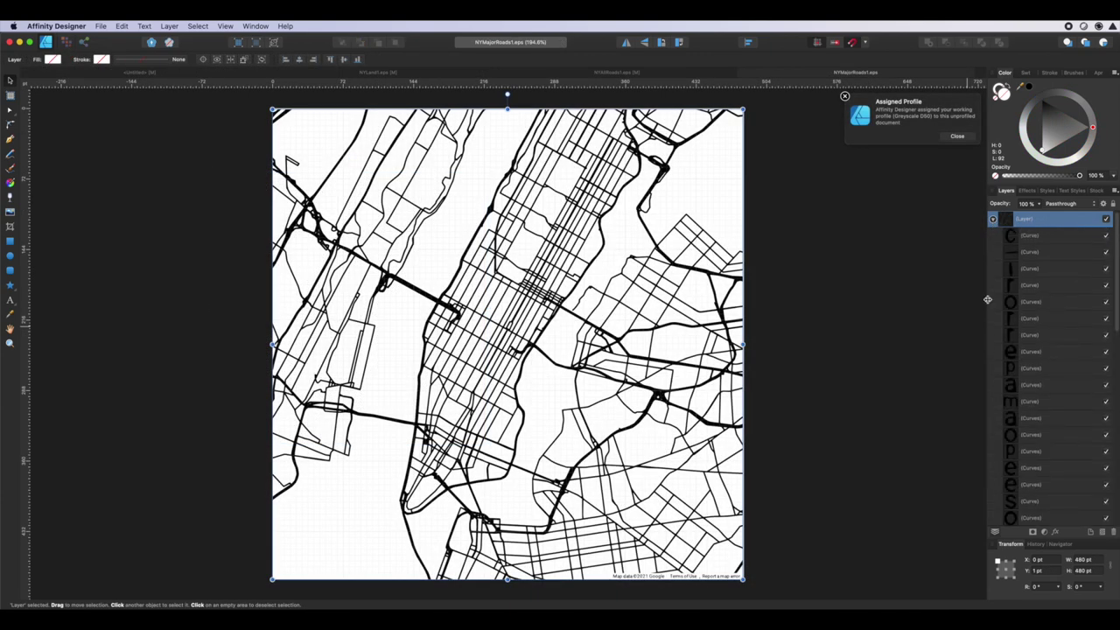
Delete the map-credit lettering from the NYMajorRoads1.eps map and rename its layer MajorRoads.
left_click(842, 561)
left_click_drag(806, 584, 602, 566)
key("Delete")
key("Delete")
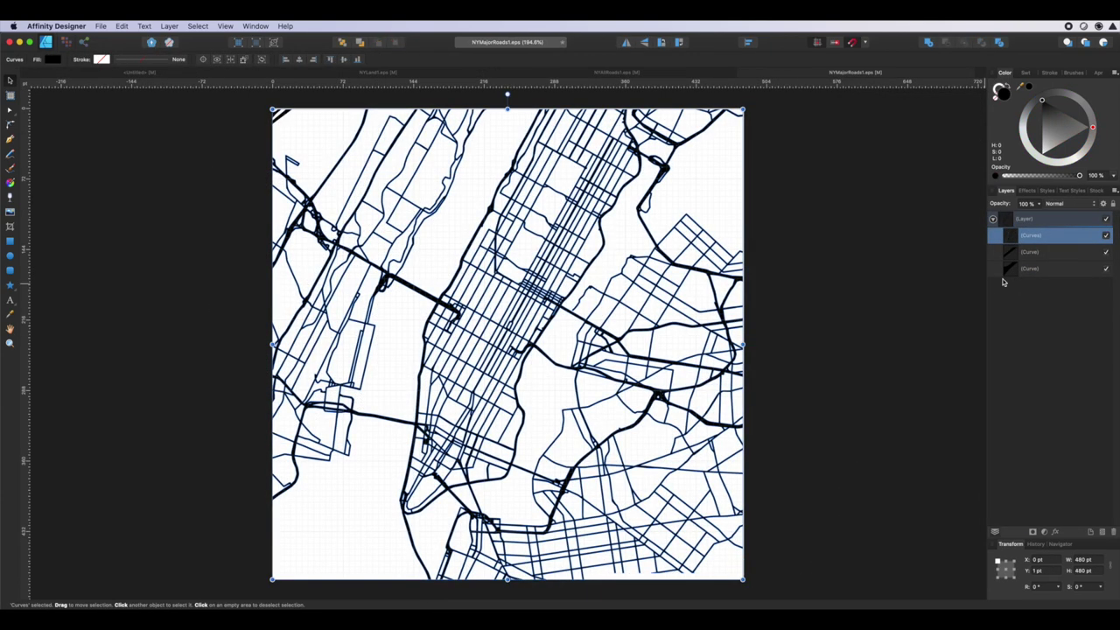
double_click(1031, 218)
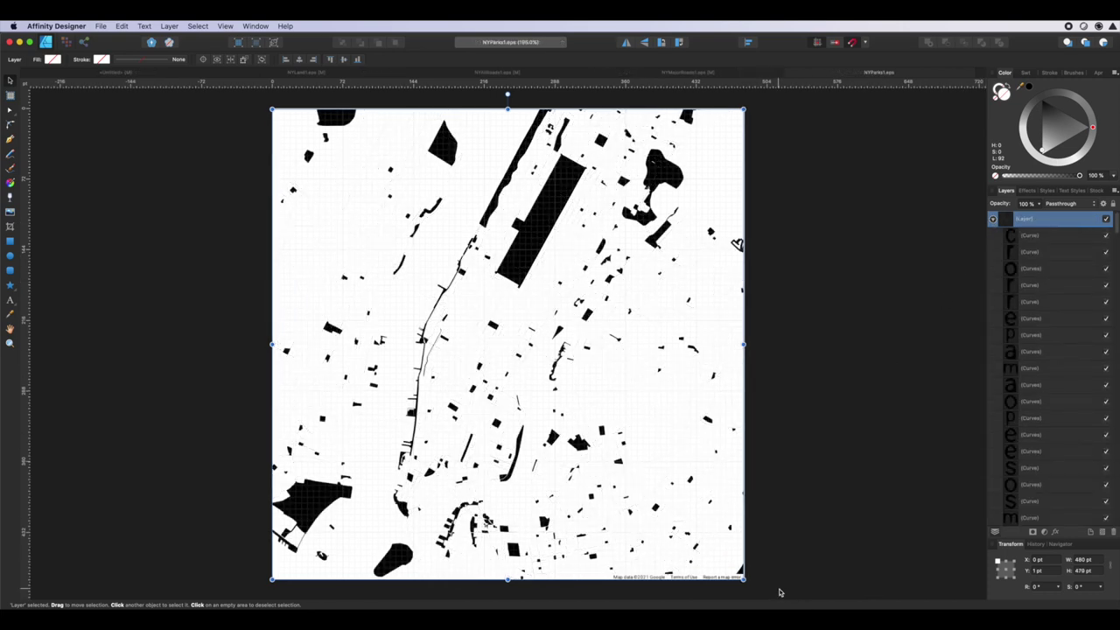
Delete the map-credit lettering from the NYParks1.eps map and rename its layer Parks.
left_click_drag(780, 593, 582, 571)
key("Delete")
left_click(992, 219)
double_click(1045, 220)
type("Parks")
key("Return")
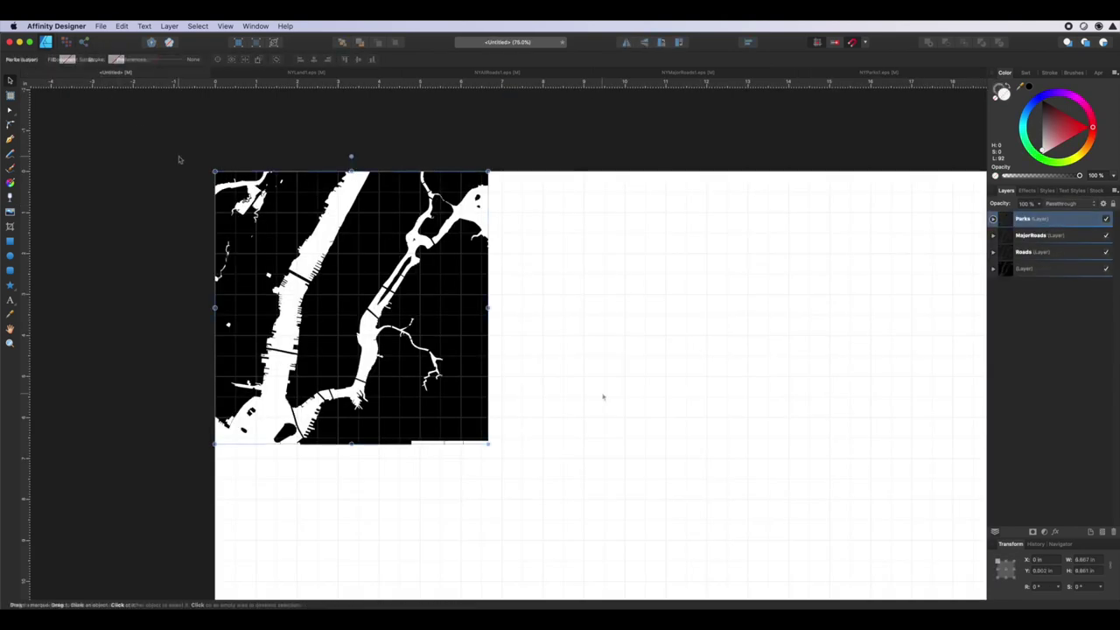
In the untitled document, select the Parks, MajorRoads, Roads and unnamed land layers and scale them together to 12 in.
left_click_drag(171, 141, 621, 536)
left_click(495, 156)
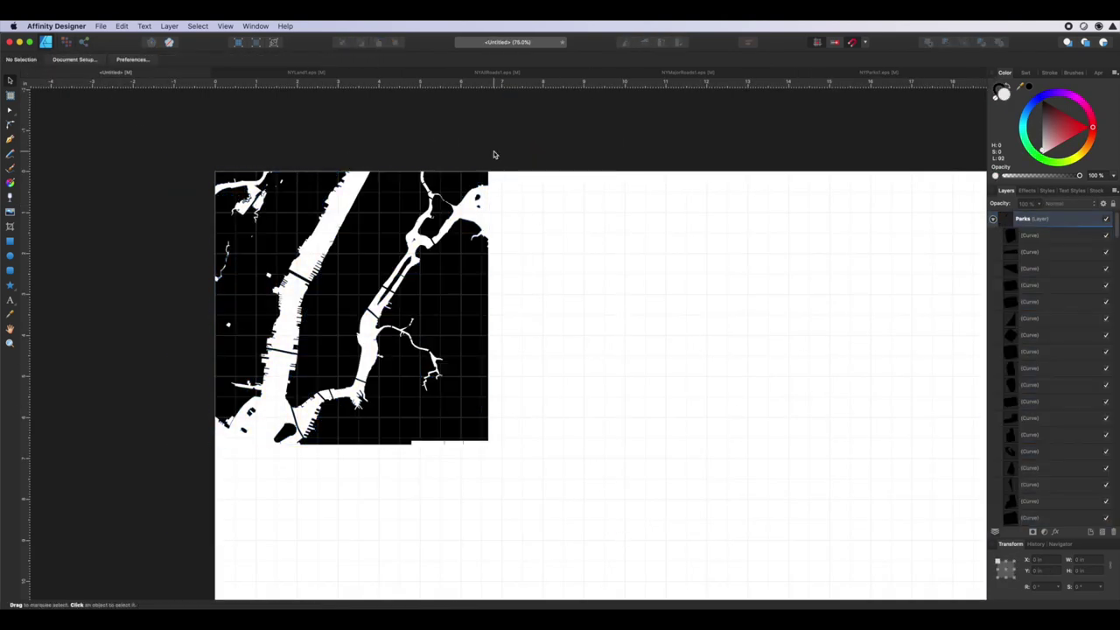
left_click(993, 219)
left_click(1042, 238, "shift")
left_click(1043, 268, "shift")
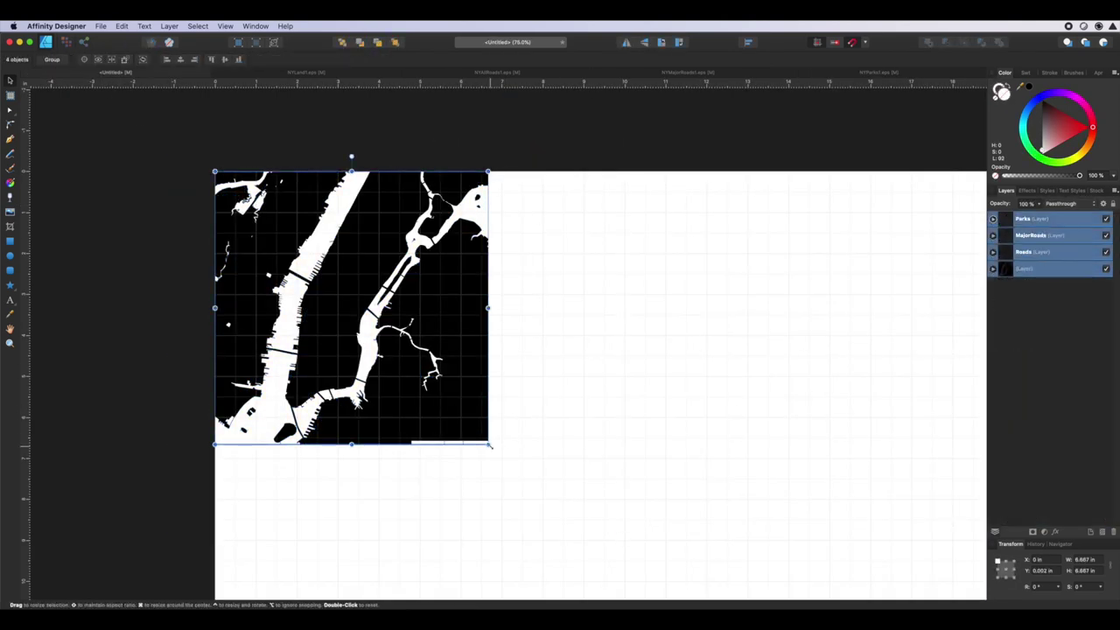
left_click_drag(488, 444, 828, 550)
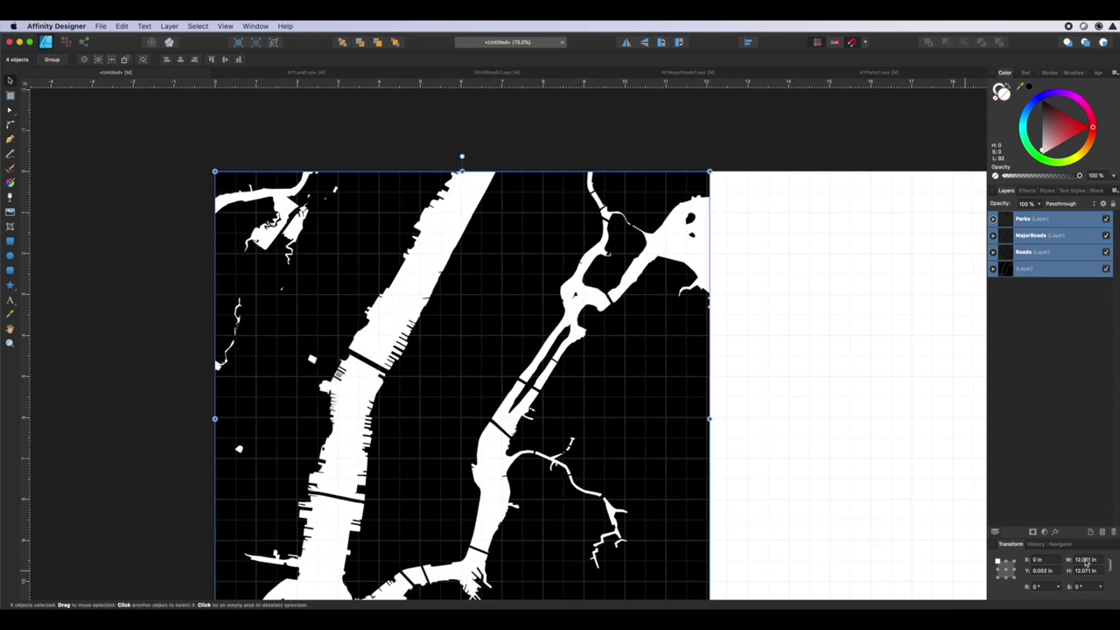
key("Return")
left_click(699, 429)
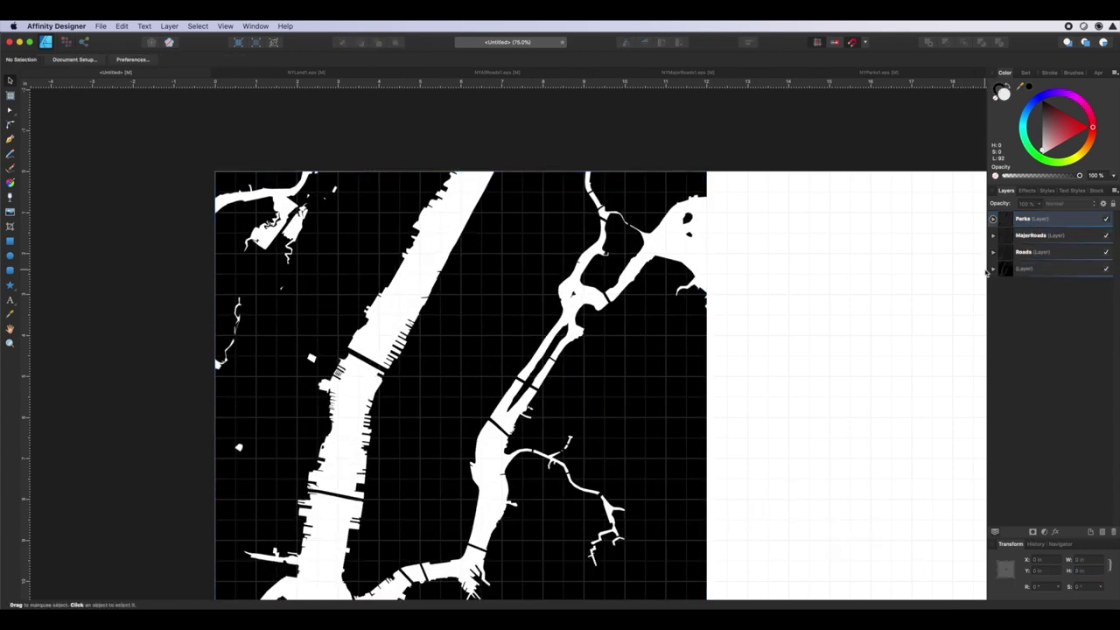
Rename the bottom layer Land and fill its curves with dark green.
double_click(1026, 269)
left_click(993, 269)
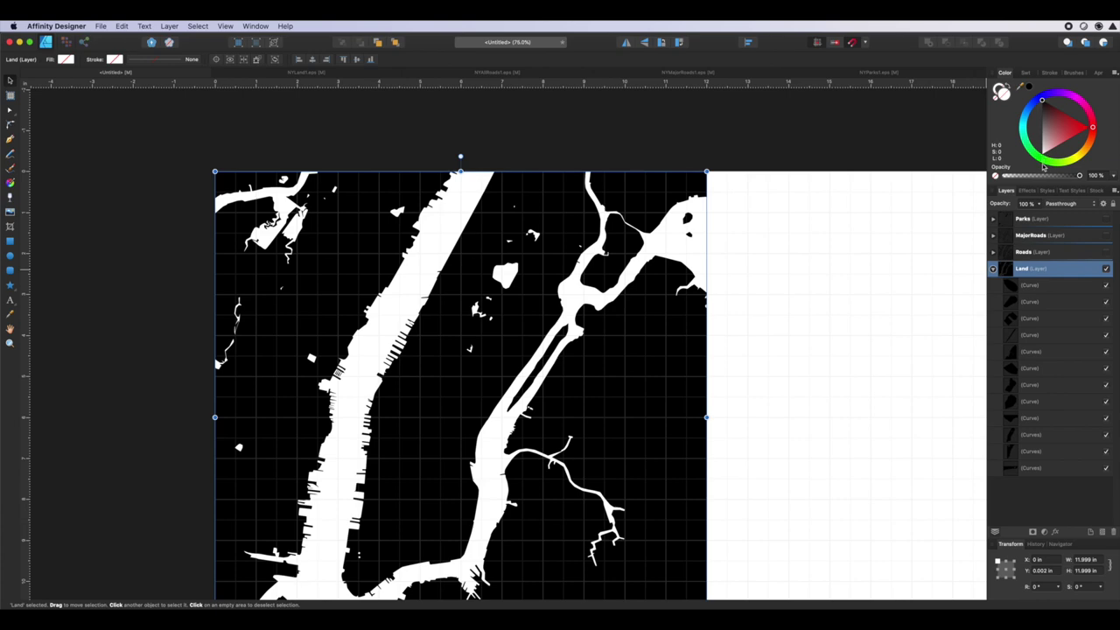
mouse_move(1043, 163)
left_mouse_down()
mouse_move(1025, 134)
mouse_move(1030, 147)
left_mouse_up()
mouse_move(1051, 131)
left_mouse_down()
mouse_move(1068, 139)
mouse_move(1054, 139)
left_mouse_up()
key("super+d")
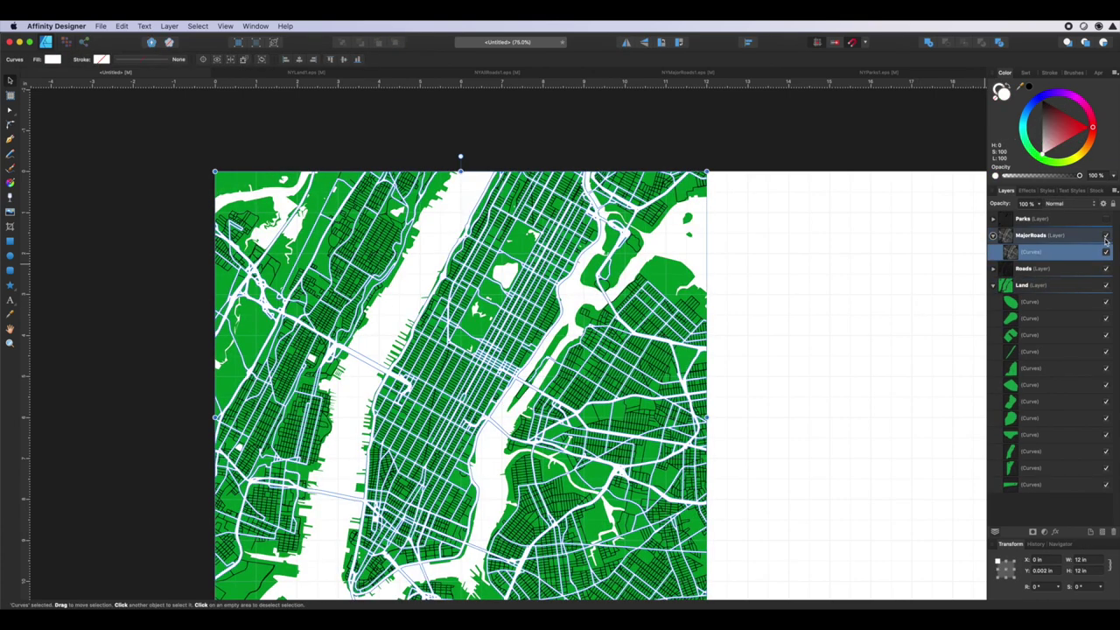
Recolor the Parks layer bright green and place it below the Roads layer.
key("super+d")
left_click(1051, 74)
left_click(1033, 289)
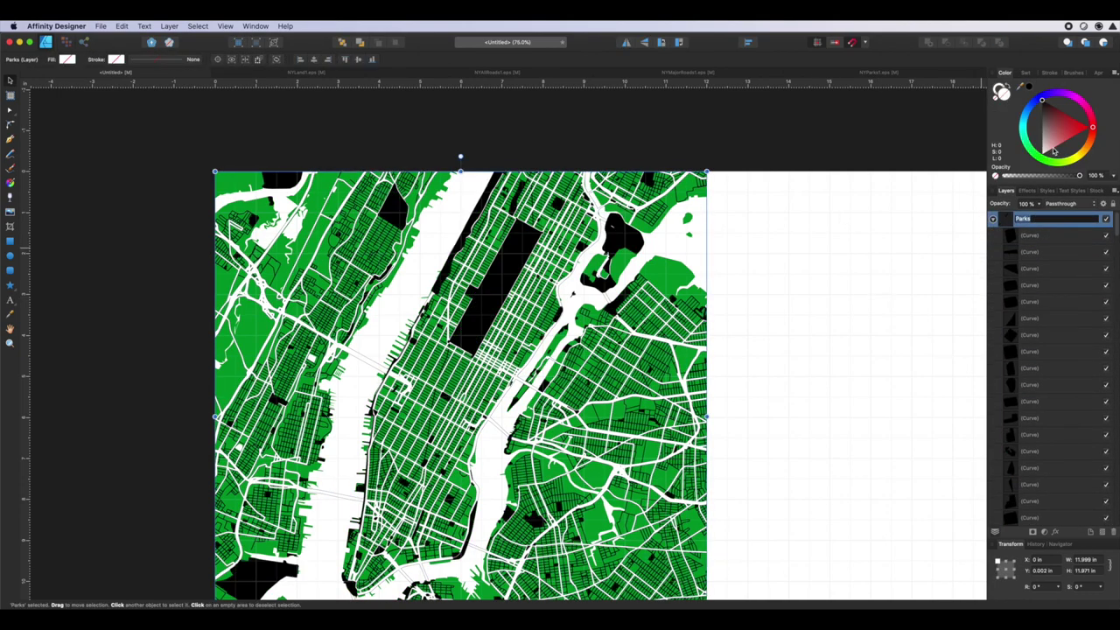
left_click(1042, 160)
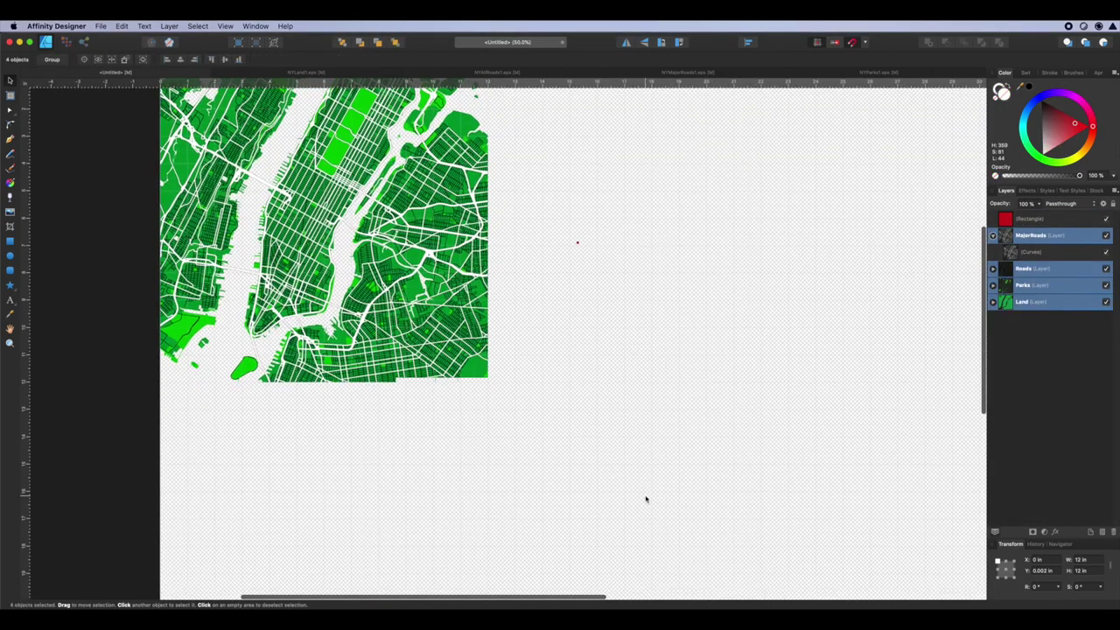
Scale the MajorRoads, Roads, Parks and Land layers together to 20.5 in wide and high.
left_click_drag(488, 382, 678, 604)
left_click_drag(611, 467, 650, 493)
scroll(650, 492, "up", 5)
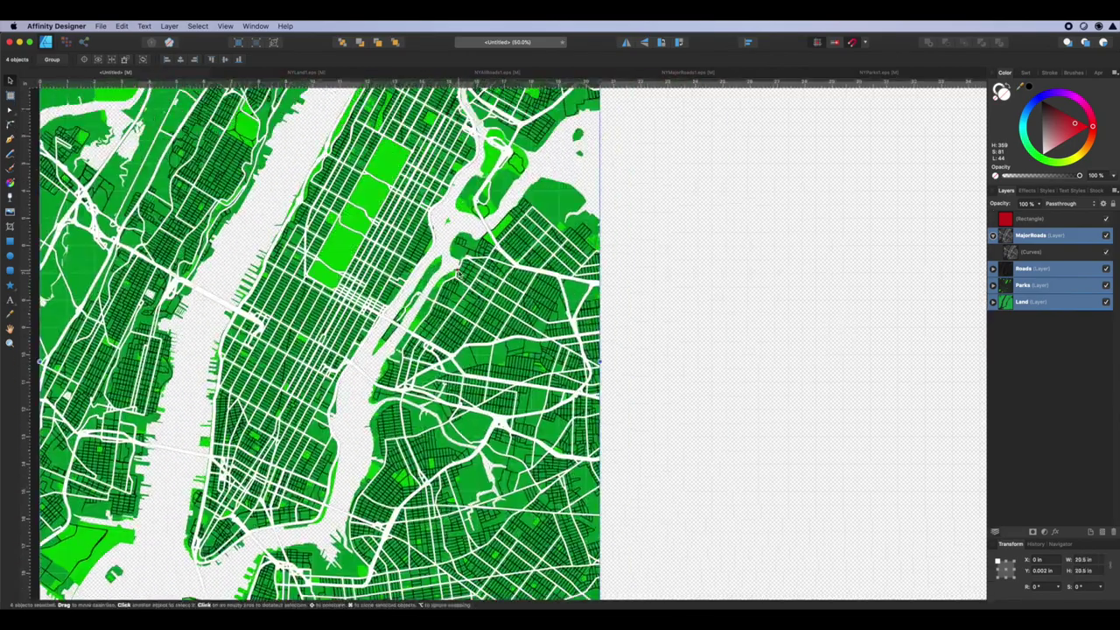
Move the small red reference square to different areas of the map to compare it with the road and block widths.
scroll(462, 276, "up", 5)
scroll(462, 276, "up", 3)
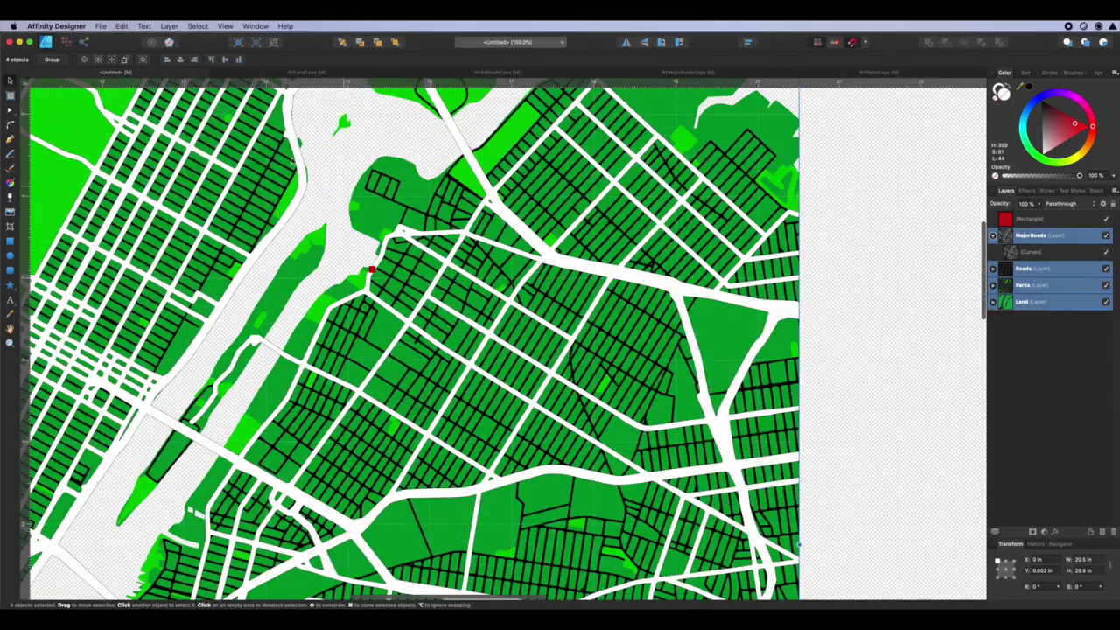
left_click(372, 270)
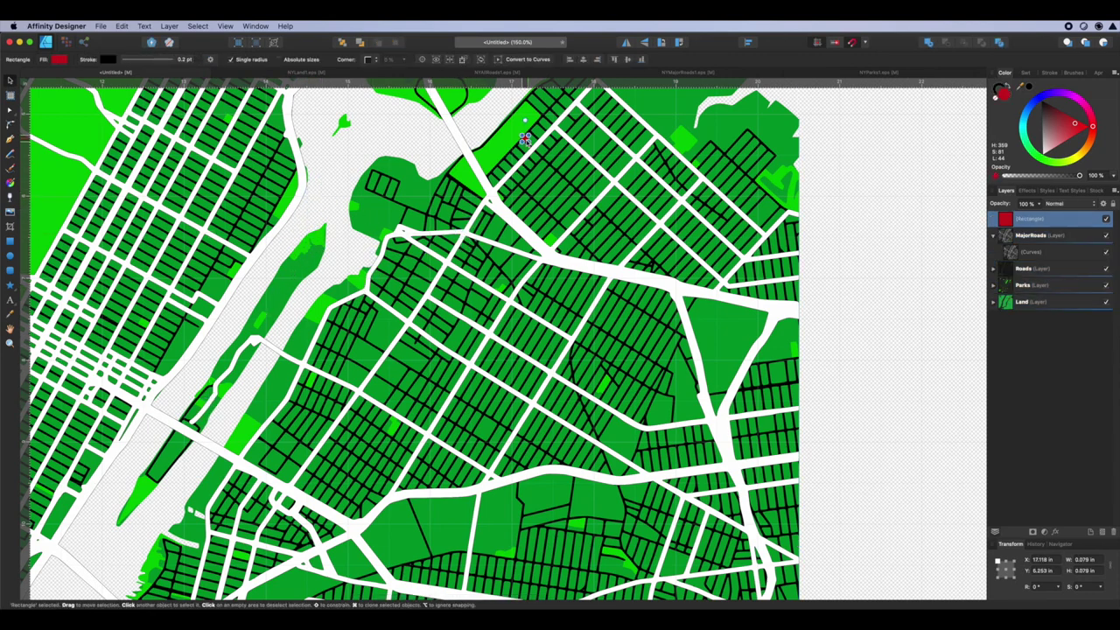
left_click_drag(526, 146, 340, 160)
left_click_drag(340, 160, 116, 309)
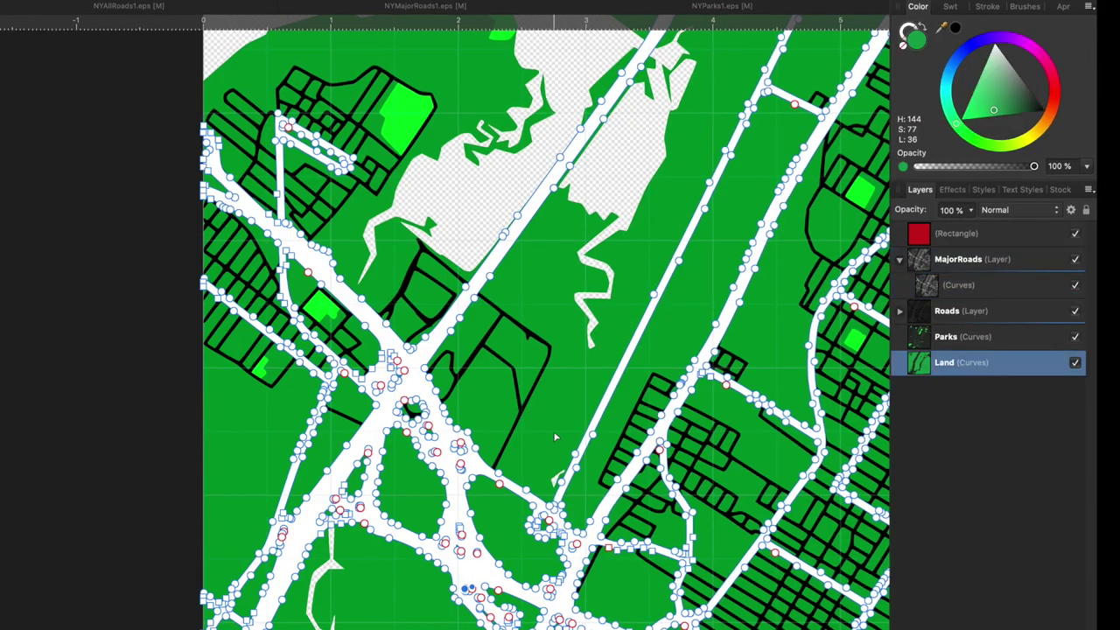
Examine the MajorRoads nodes around the large interchange and the Land nodes along the marsh creeks.
left_click(489, 573)
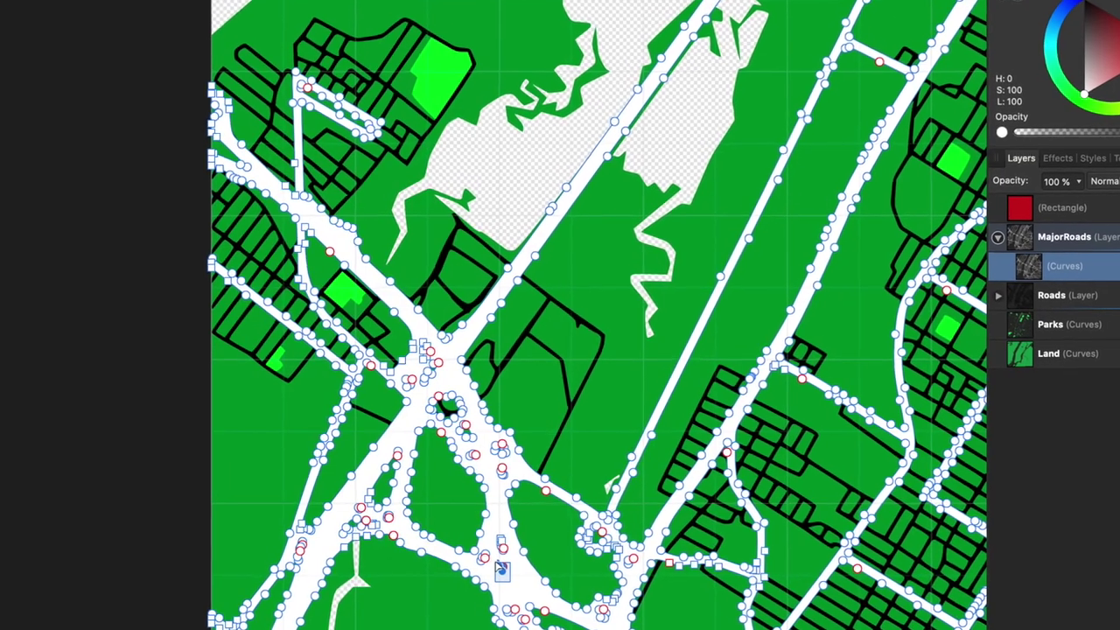
left_click(614, 413)
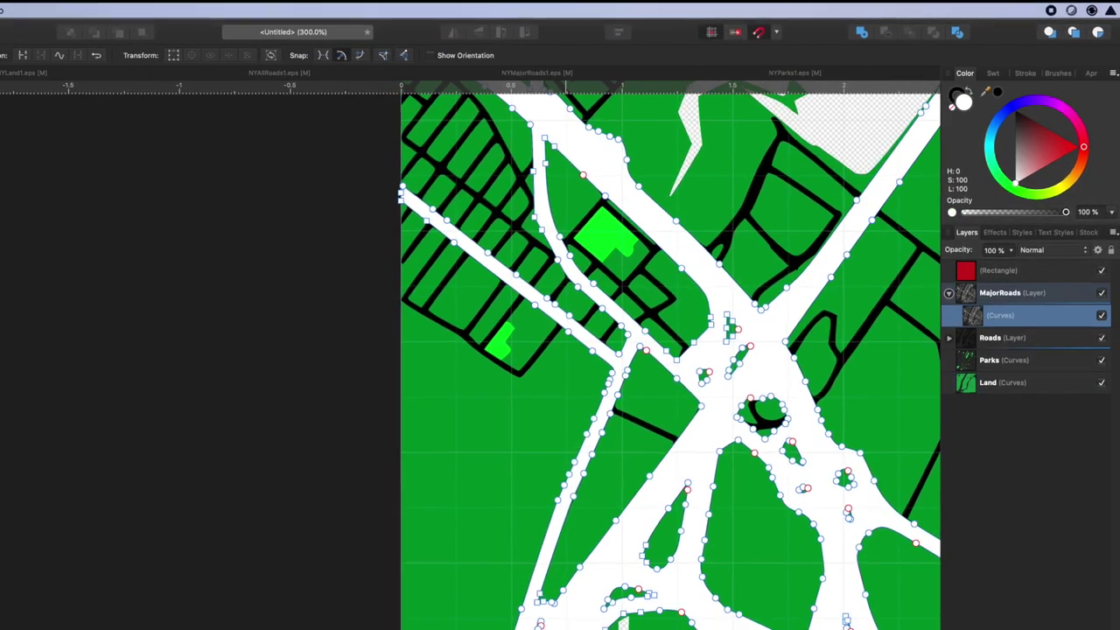
left_click(454, 518)
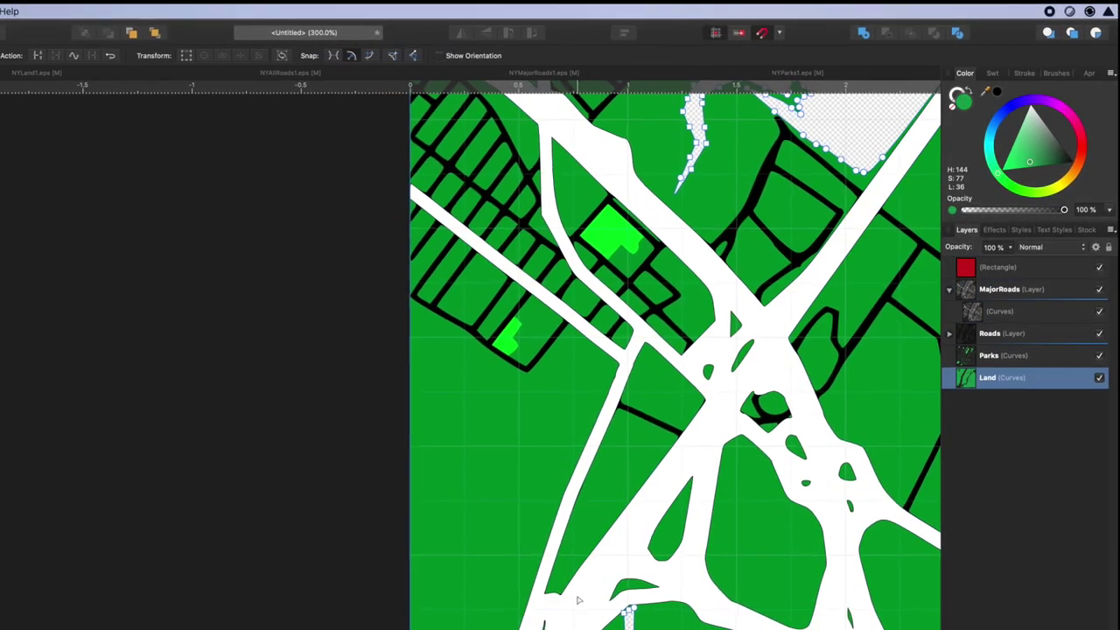
scroll(567, 624, "right", 7)
scroll(567, 624, "down", 2)
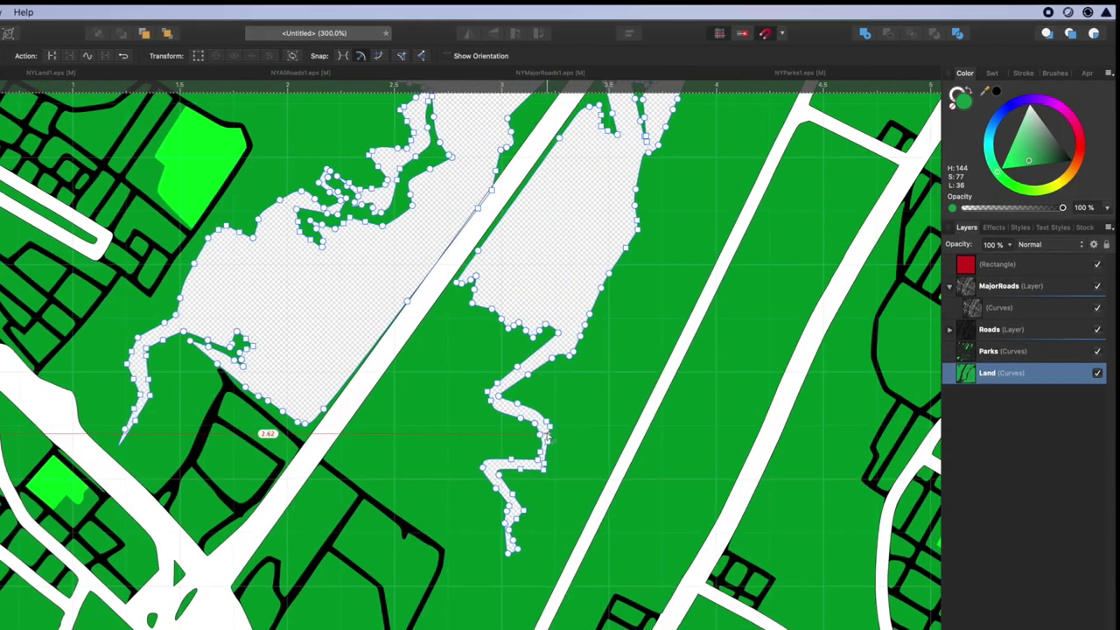
scroll(548, 435, "right", 5)
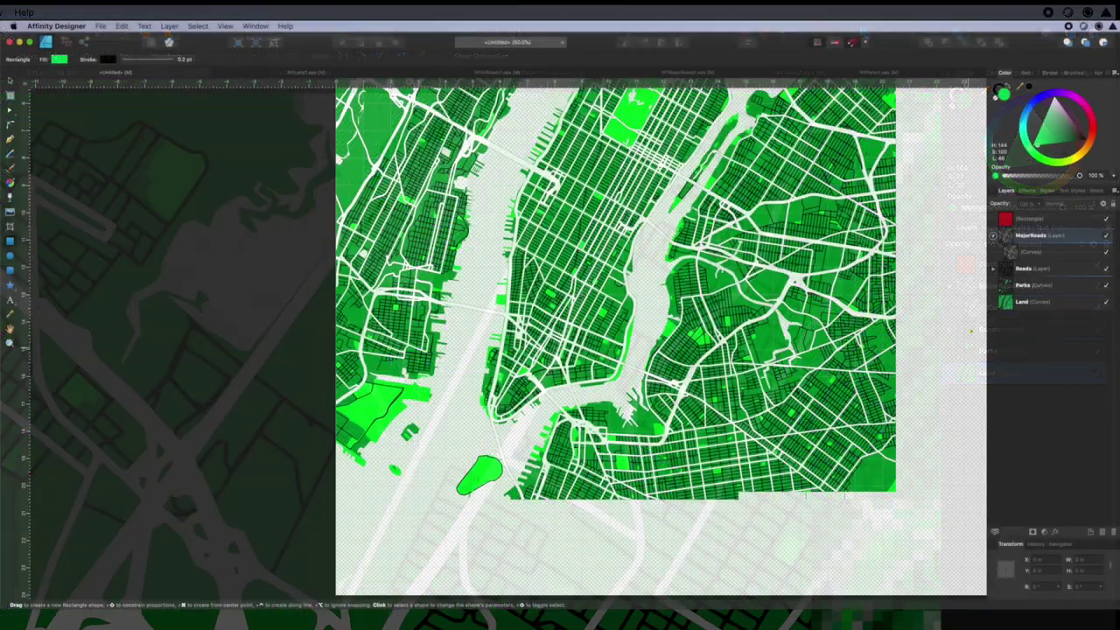
Draw a green rectangle over the map and set its size to 19.75 in wide by 11.75 in high.
left_click_drag(452, 130, 791, 520)
left_click(1084, 562)
type("19.75")
key("Tab")
type("11")
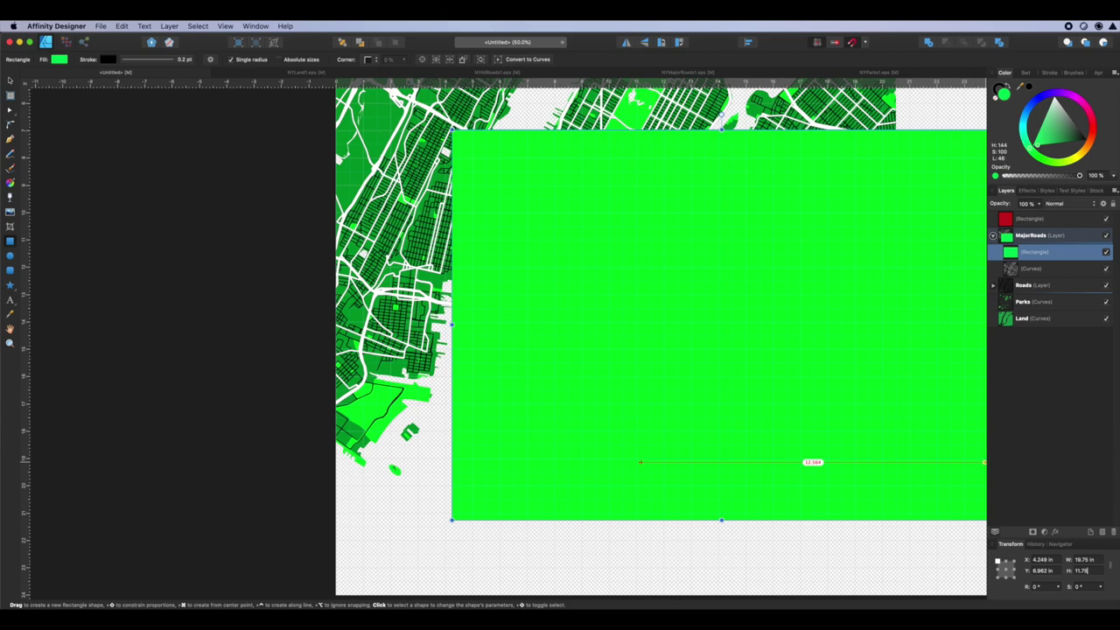
type(".75")
key("Return")
Rotate the green rectangle to -90° and position it over the middle of the map.
scroll(786, 128, "right", 5)
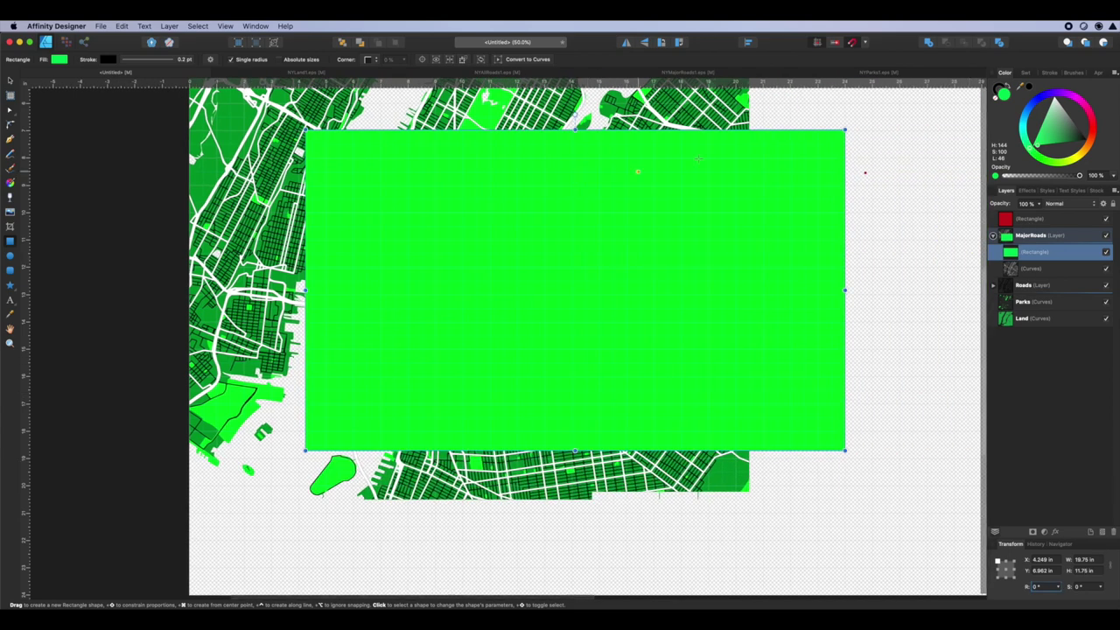
left_click_drag(576, 115, 780, 287)
scroll(780, 287, "left", 2)
scroll(791, 285, "up", 3)
key("super+minus")
key("v")
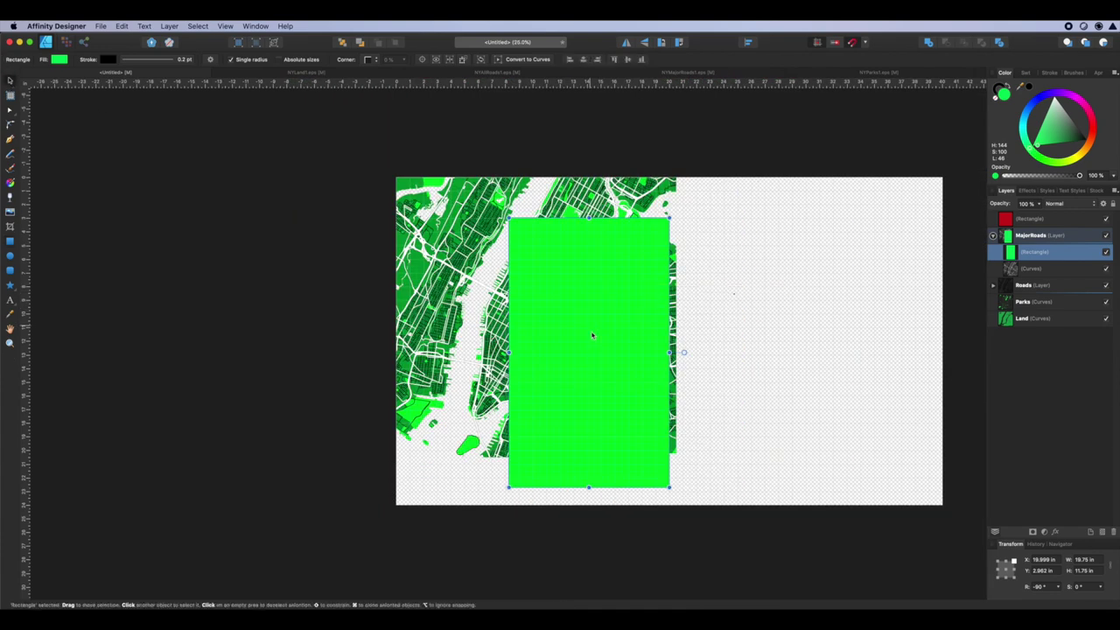
left_click_drag(596, 338, 523, 303)
Move the green rectangle out of the MajorRoads layer to the top of the layer order.
double_click(1050, 254)
left_click_drag(997, 250, 995, 214)
left_click(956, 295)
Rename the green rectangle 50WattSize and lower its fill opacity so the map shows through.
double_click(1033, 224)
double_click(1034, 222)
type("SOWattSize")
key("Return")
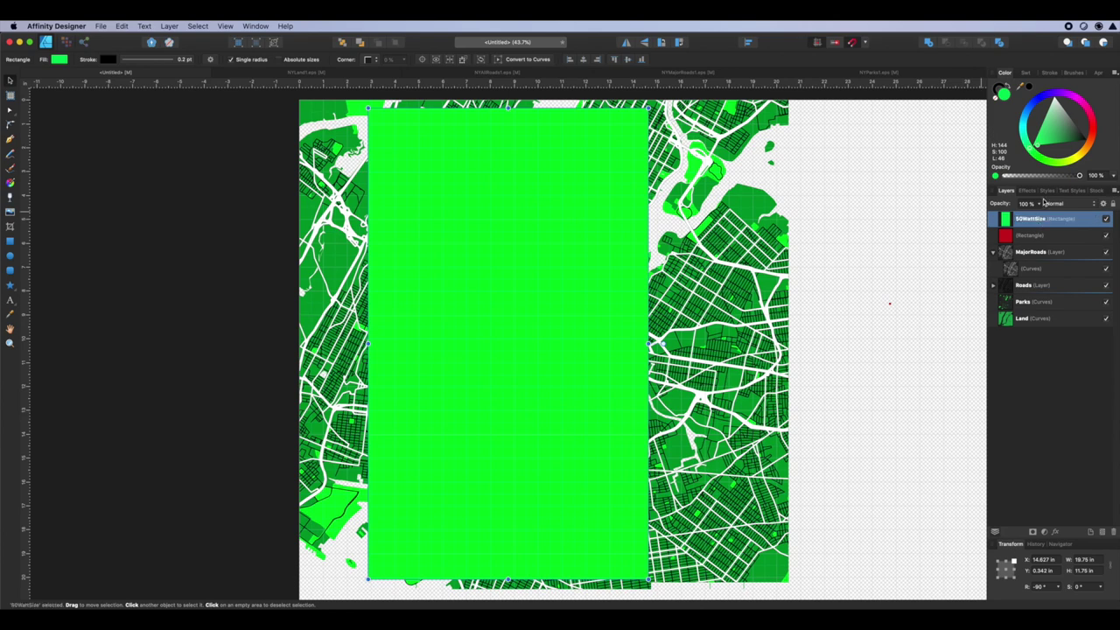
left_click_drag(1072, 178, 1030, 178)
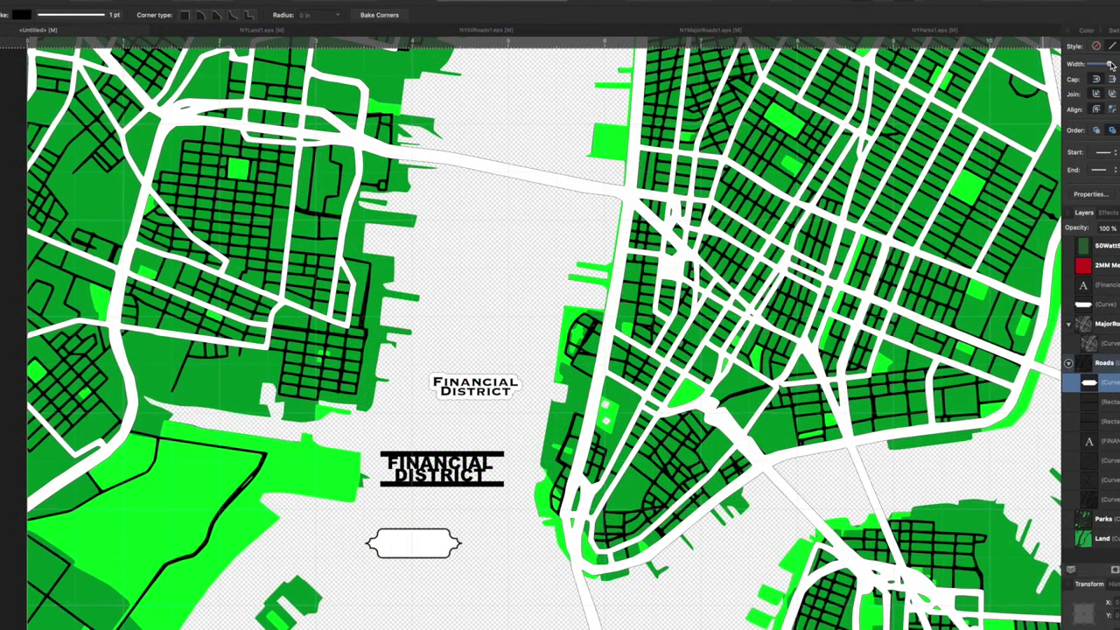
Add the two-line text "Financial District" in a bold small-caps font at 12 pt inside the empty ornate frame.
key("t")
left_click(352, 598)
type("Financial")
key("Return")
type("District")
key("Escape")
left_click(3, 15)
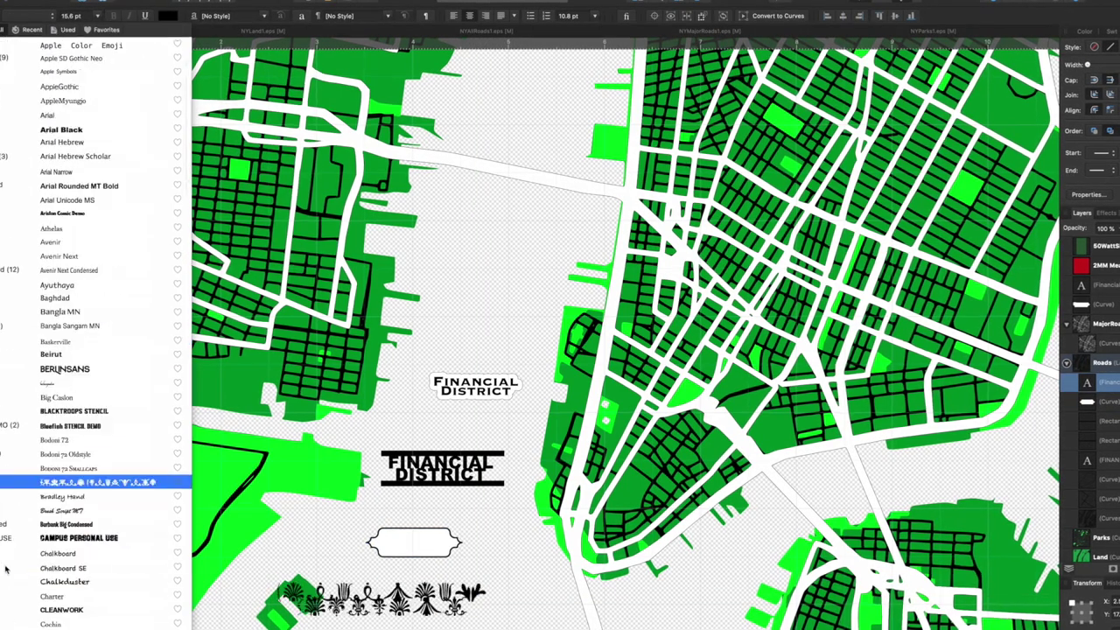
left_click(10, 569)
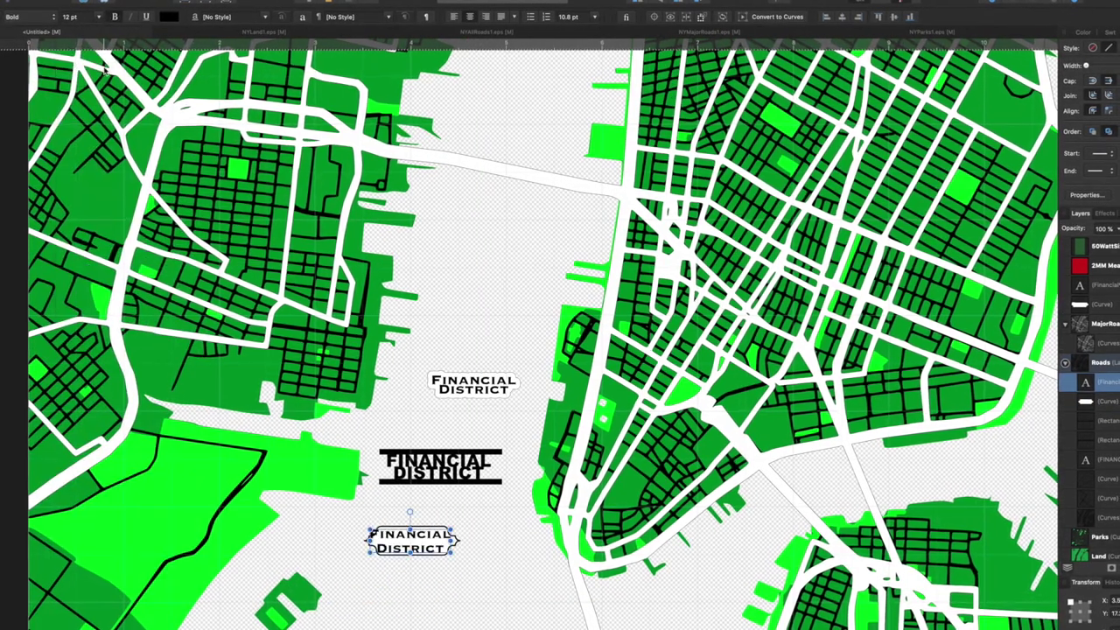
Center the Financial District text in the ornate frame and set it to 10 pt with 8 pt line spacing.
left_click(104, 70)
left_click(453, 541)
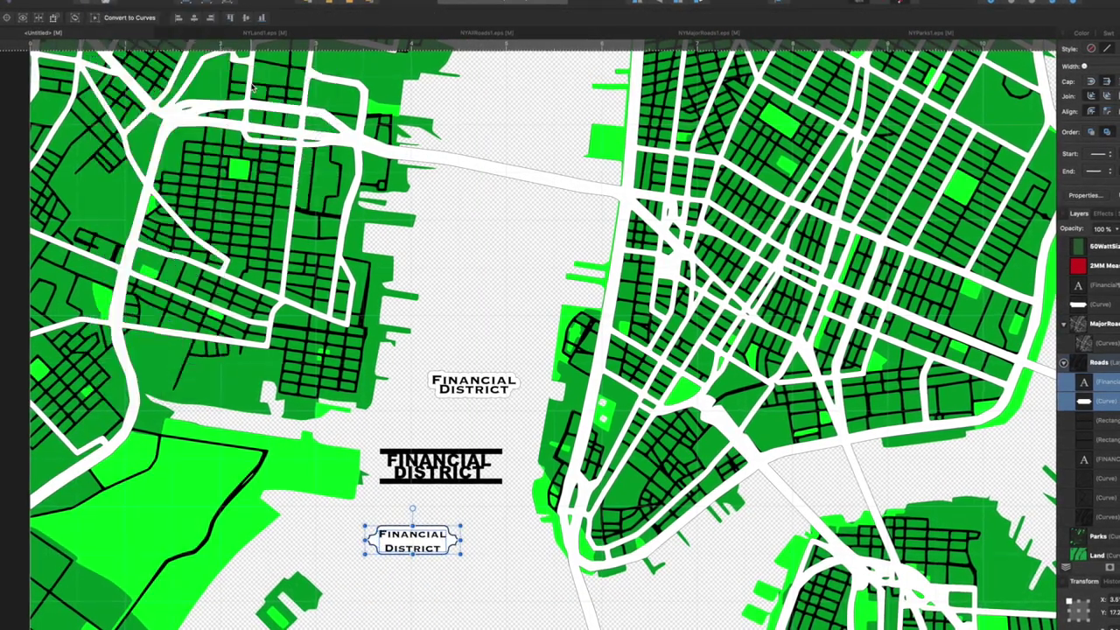
scroll(457, 546, "right", 2)
scroll(429, 606, "down", 1)
left_click(368, 516)
left_click(577, 20)
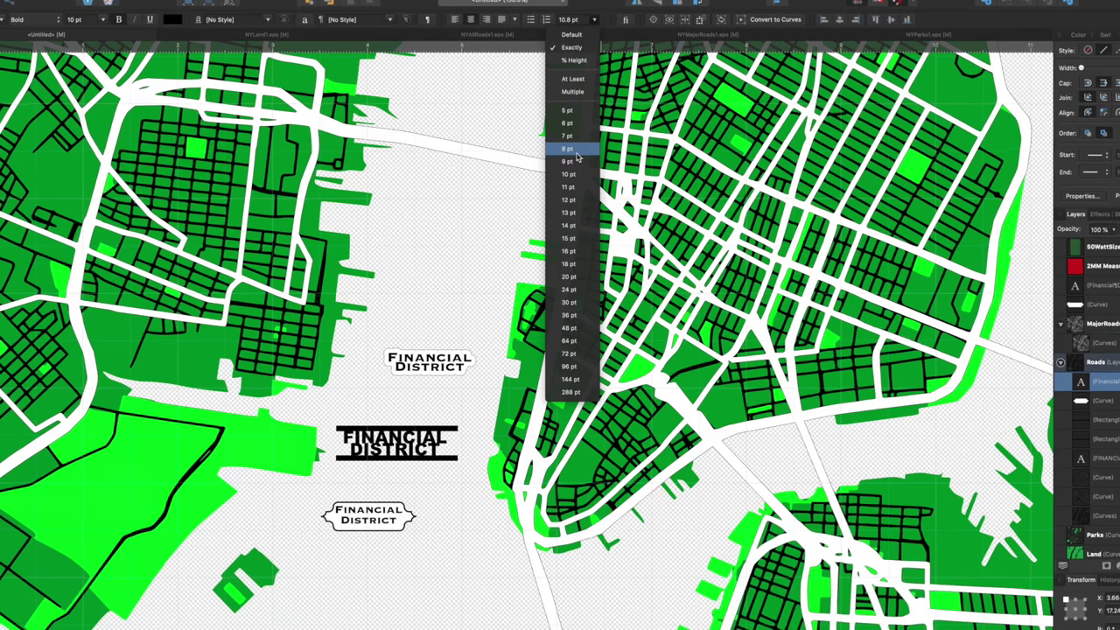
left_click(577, 154)
Try the ornate Financial District label over the streets at Manhattan's southern tip.
left_click(391, 546)
left_click(390, 527)
left_click_drag(369, 529, 615, 451)
left_click(370, 515, "shift")
left_click(741, 485)
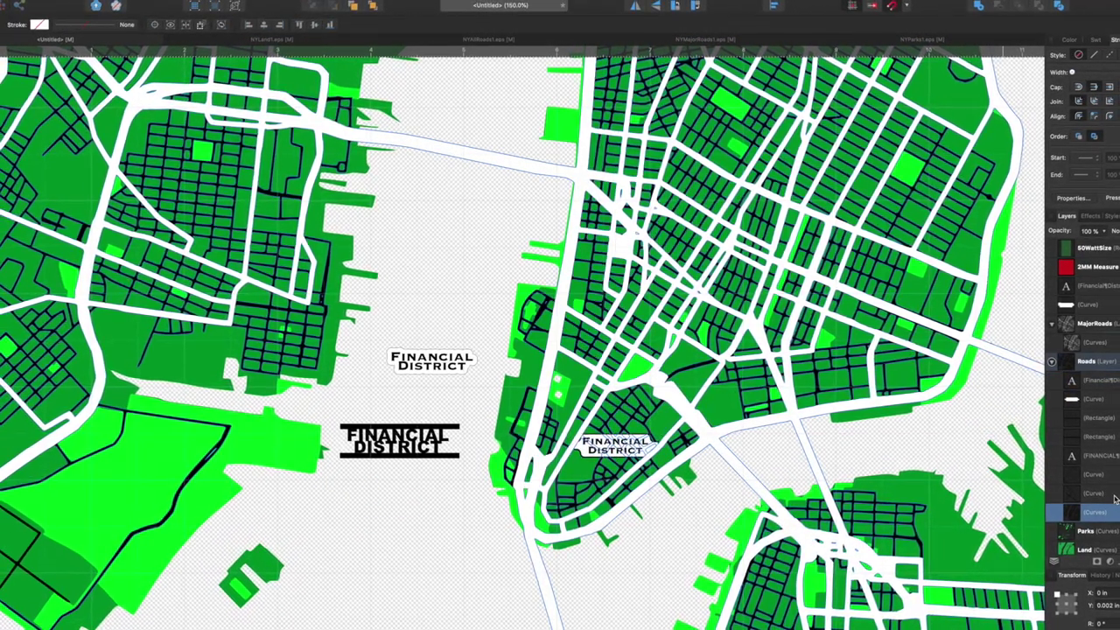
Refine the second Financial District label below the ornate one, fitting its plain rounded rectangle around the text.
scroll(741, 486, "right", 3)
scroll(740, 486, "up", 2)
scroll(739, 486, "down", 2)
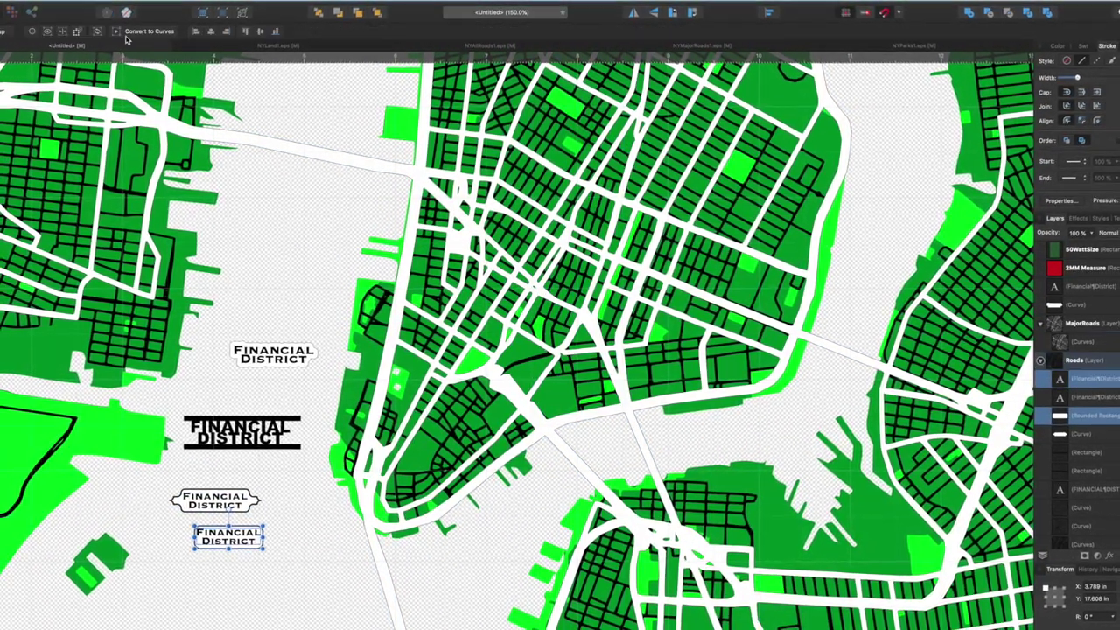
key("Escape")
mouse_move(186, 518)
left_mouse_down()
mouse_move(273, 555)
mouse_move(187, 518)
left_mouse_up()
left_click(242, 536)
left_click(203, 541)
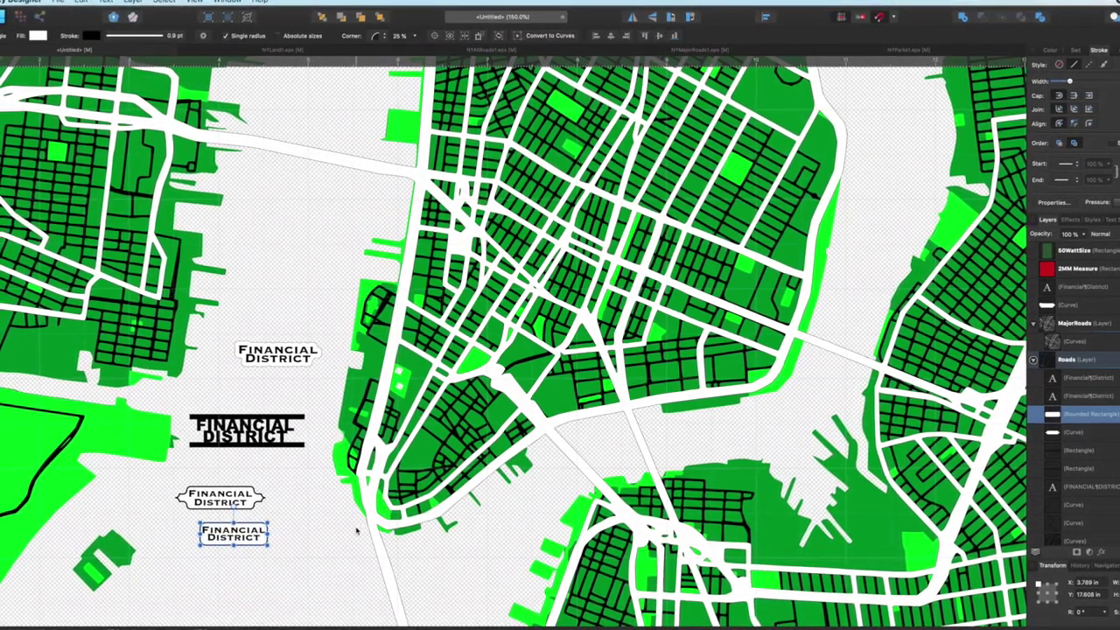
left_click_drag(167, 591, 278, 516)
left_click(134, 2)
left_click(234, 537)
left_click(129, 36)
left_click(266, 538)
left_click_drag(269, 532, 188, 516)
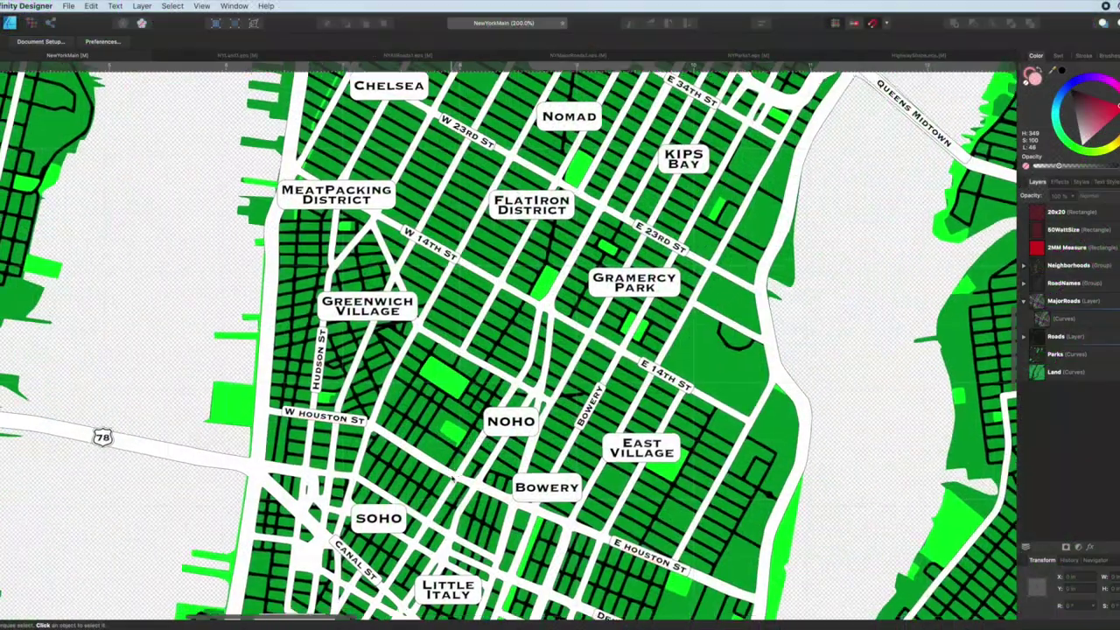
Select the text inside the Financial District label group and hide the minor street curves of the Roads layer.
scroll(507, 342, "down", 8)
scroll(451, 465, "down", 2)
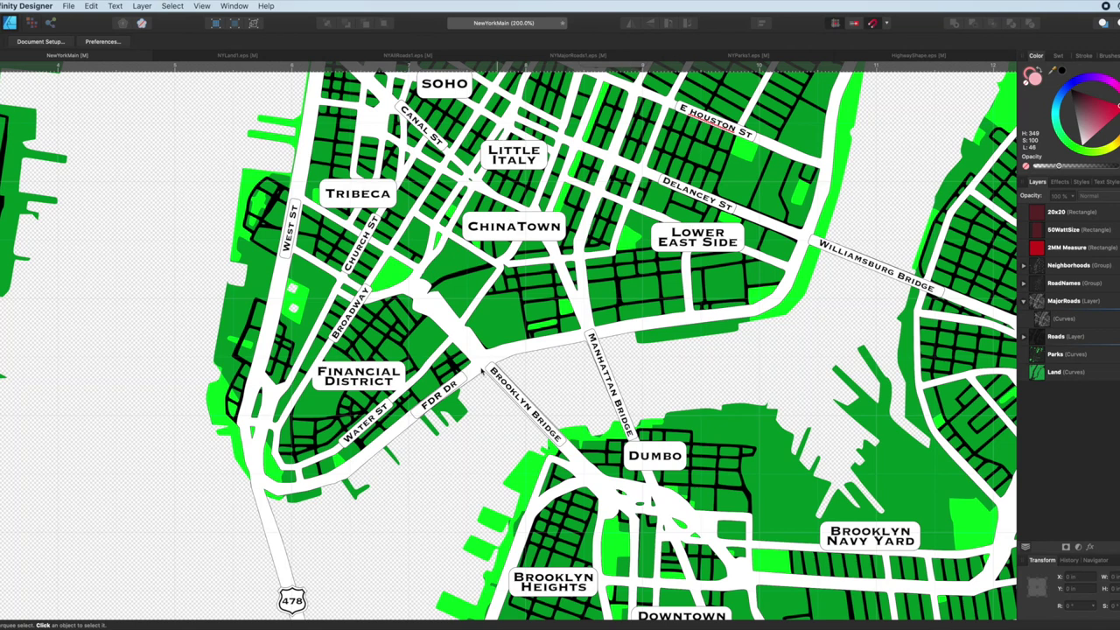
left_click(378, 383)
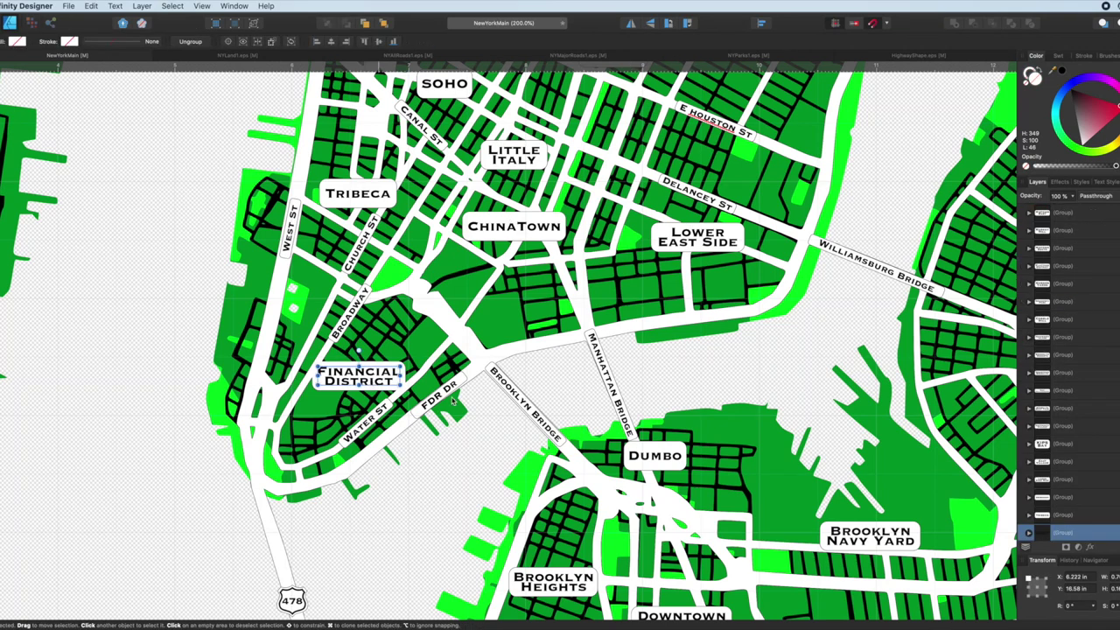
left_click(1078, 473)
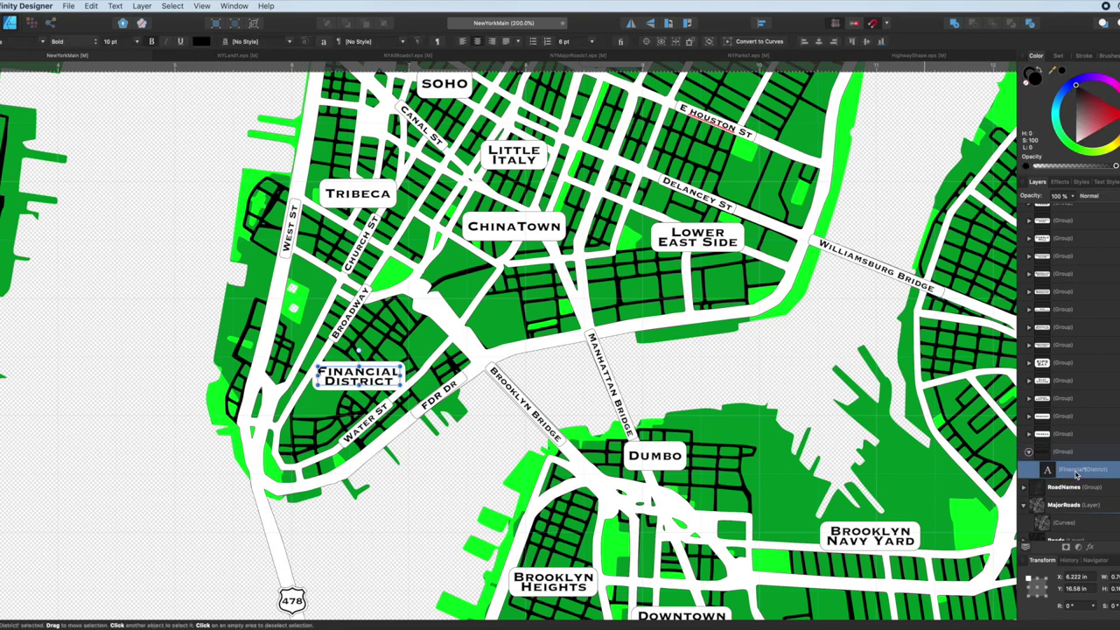
left_click(401, 412)
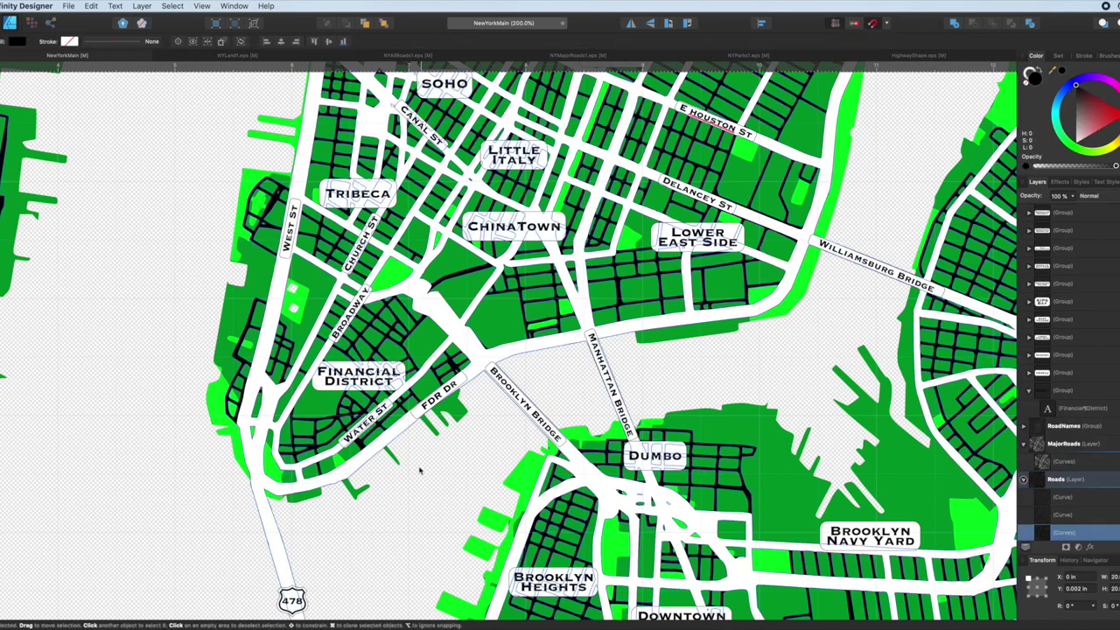
key("super+d")
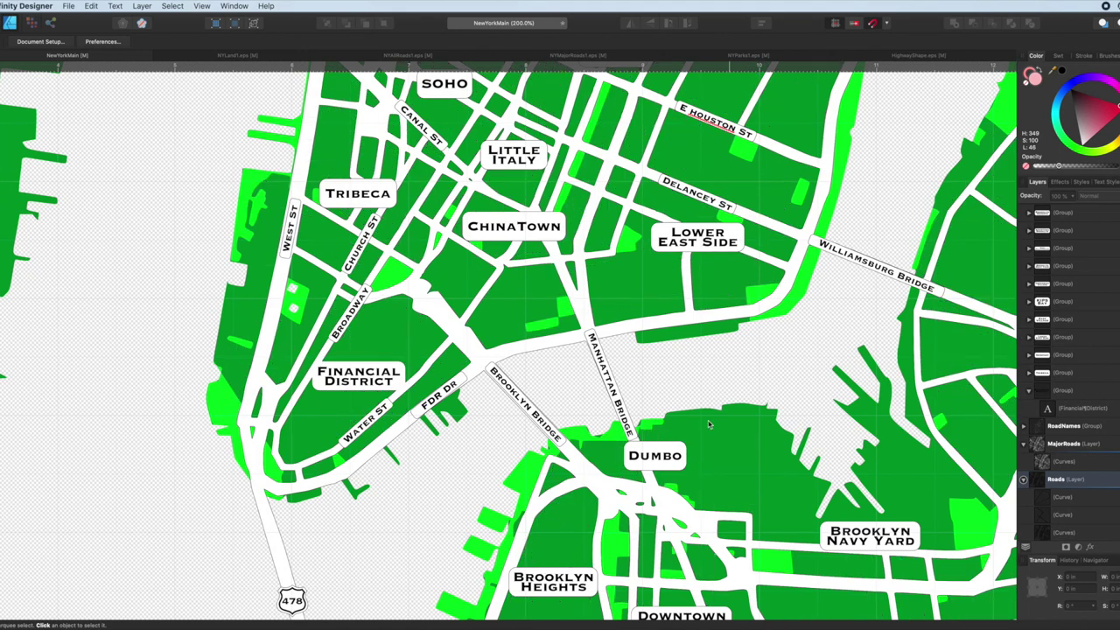
Compare the contents of the Tribeca label group with those of the Financial District label group.
left_click(1030, 373)
left_click(1078, 415)
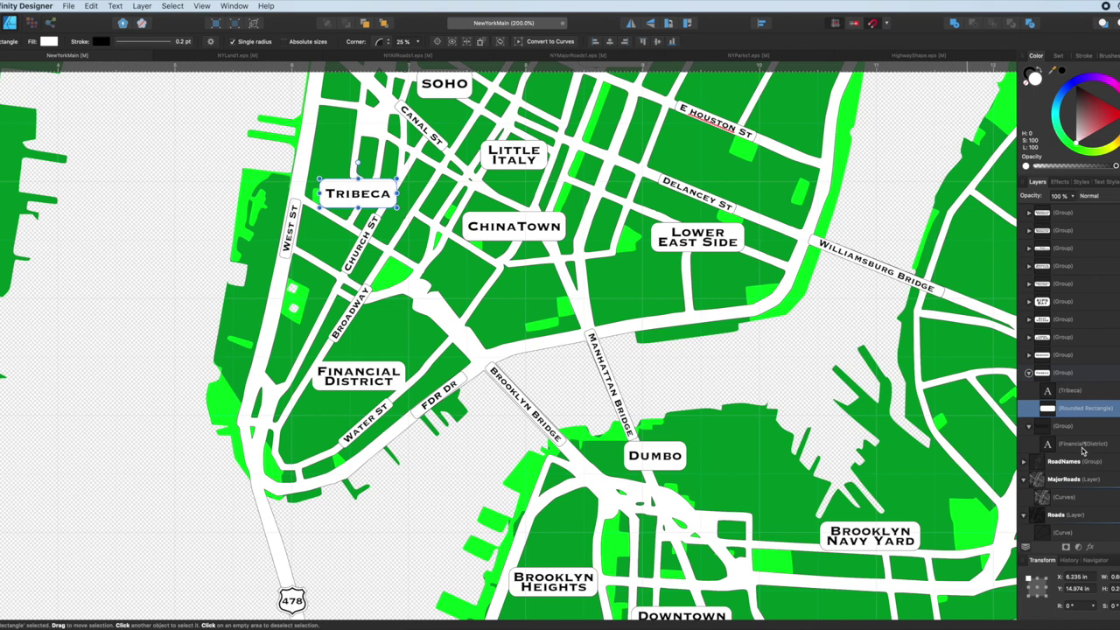
left_click(1084, 447)
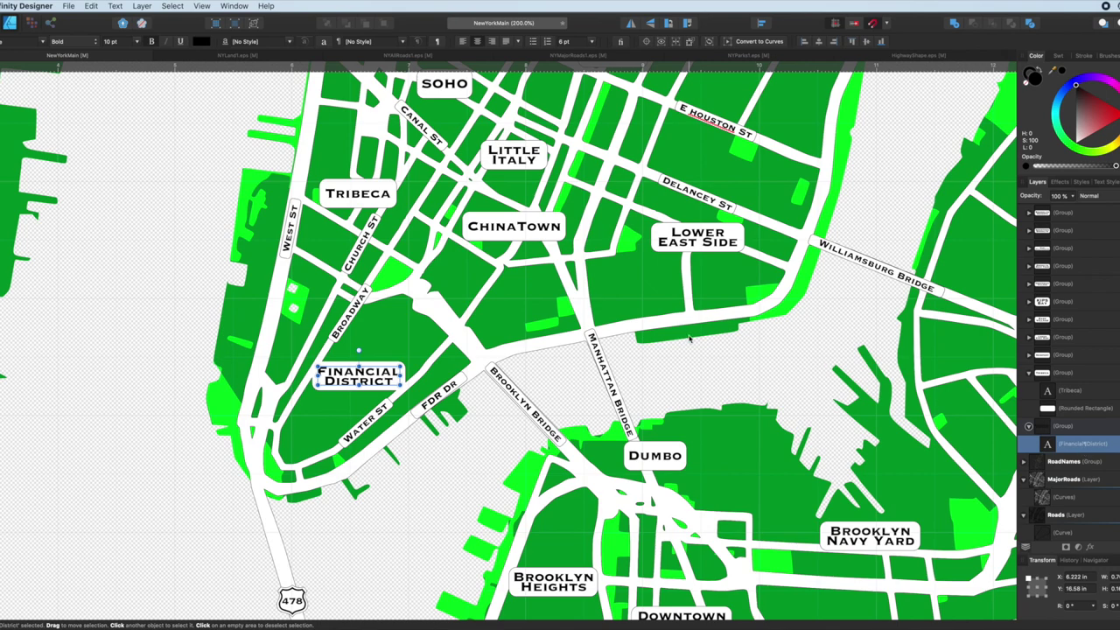
Examine the neighborhood and street labels across Manhattan from the Financial District northwards to Harlem.
scroll(690, 339, "up", 12)
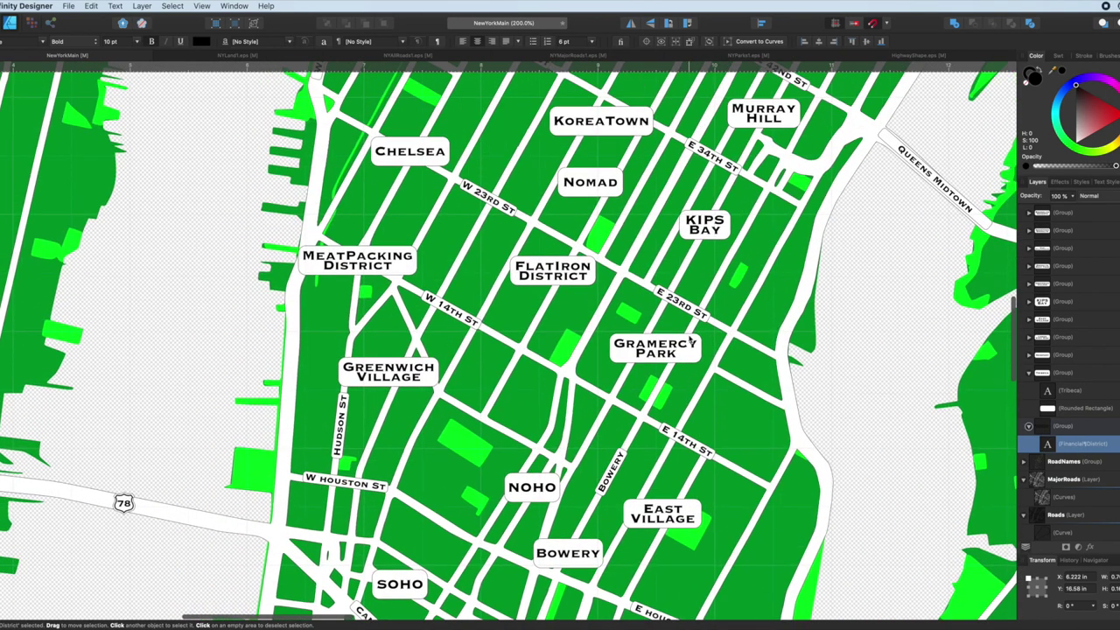
scroll(690, 340, "up", 6)
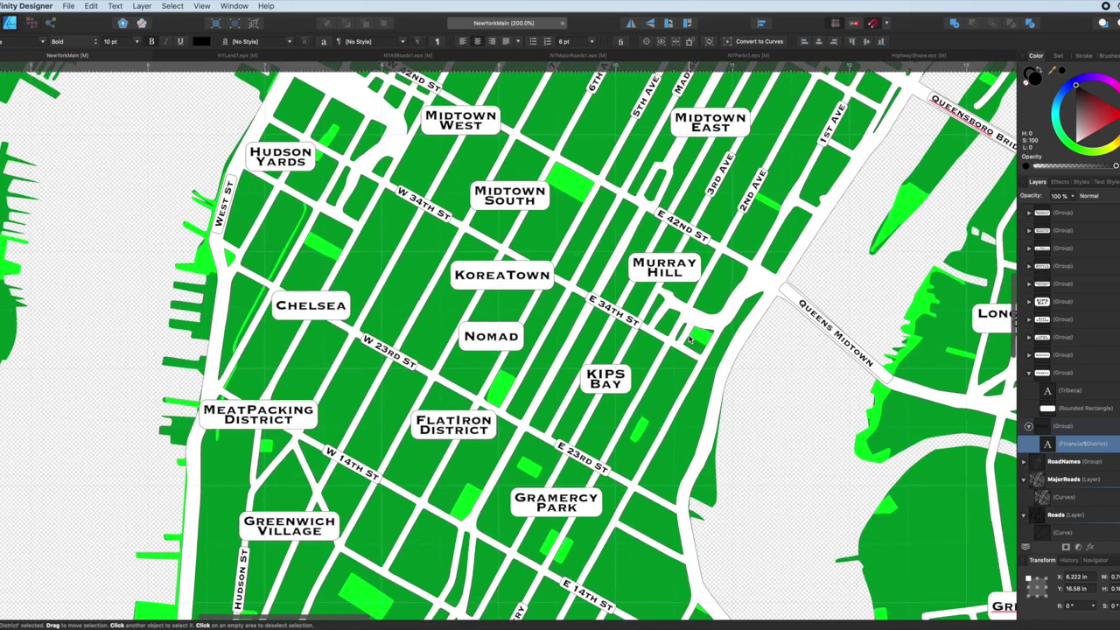
scroll(691, 342, "up", 8)
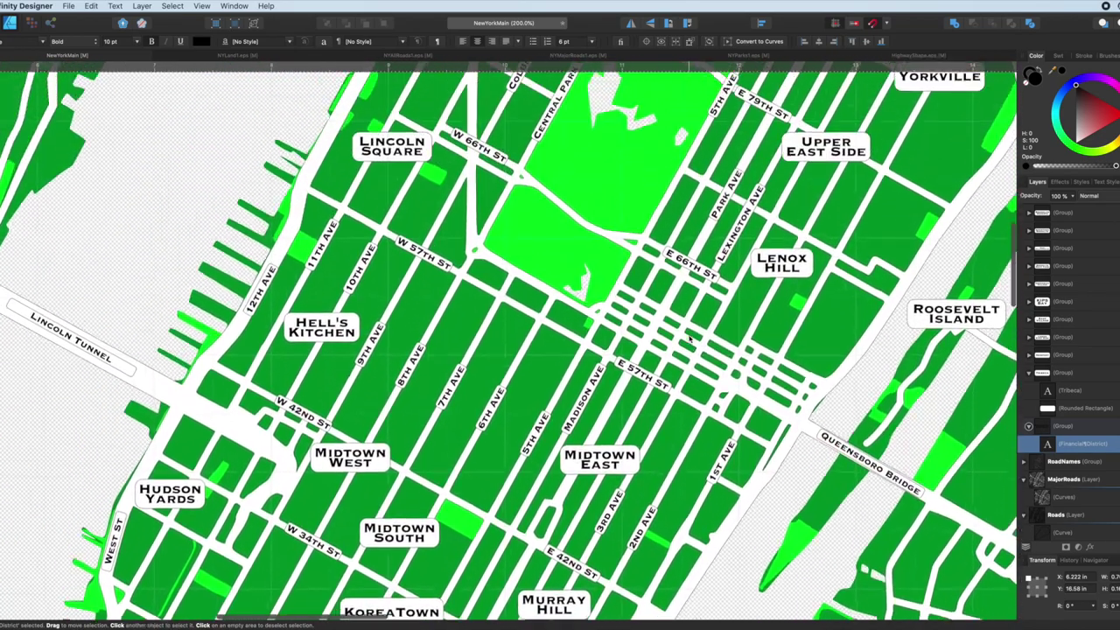
scroll(690, 339, "up", 8)
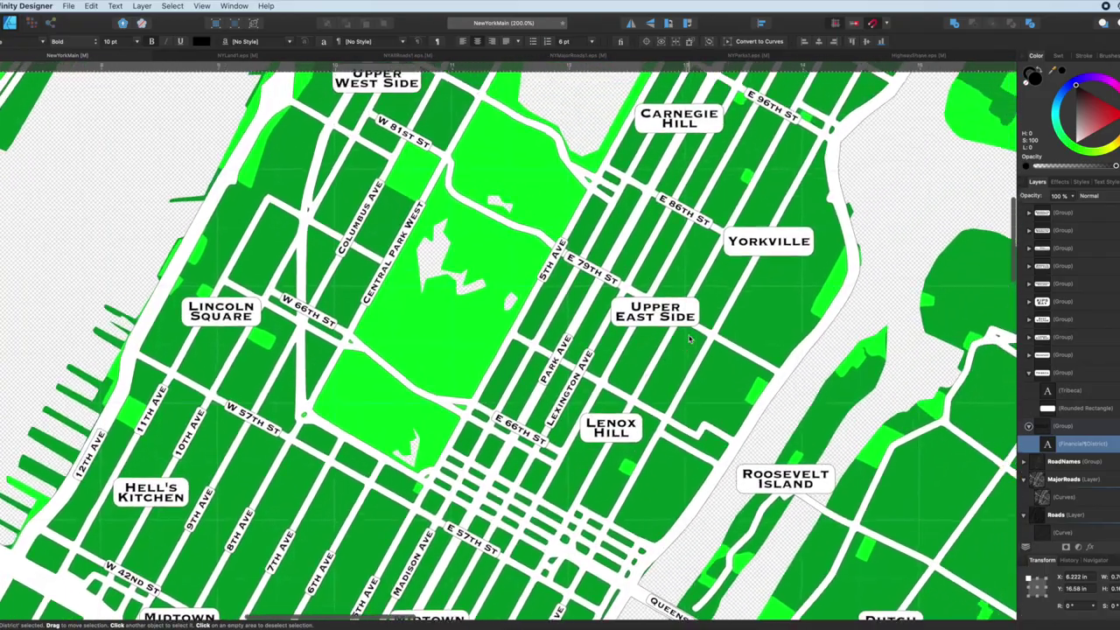
scroll(690, 339, "up", 8)
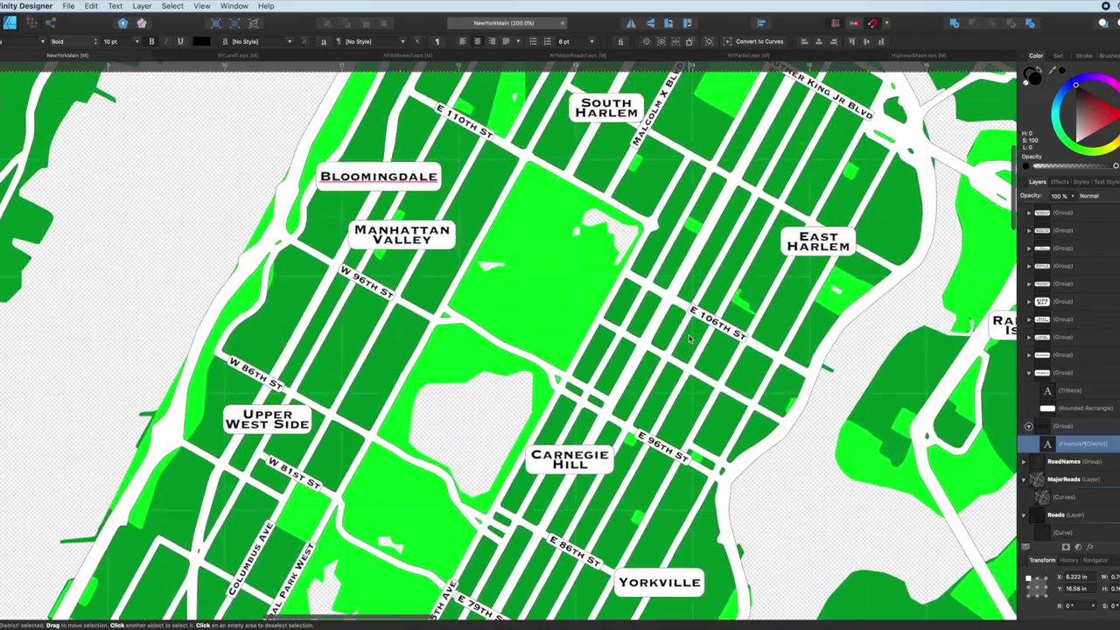
scroll(690, 339, "up", 8)
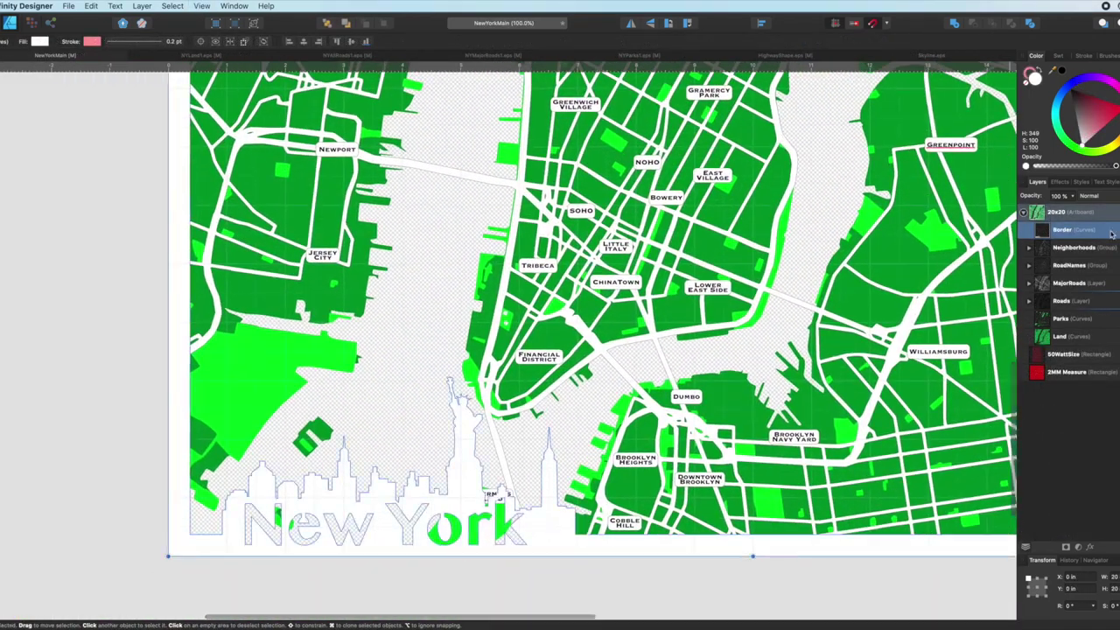
Fill the Border curves with dark red at H 349, S 100, L 29, and compare the map with the Border hidden and shown.
left_click_drag(1113, 109, 1102, 100)
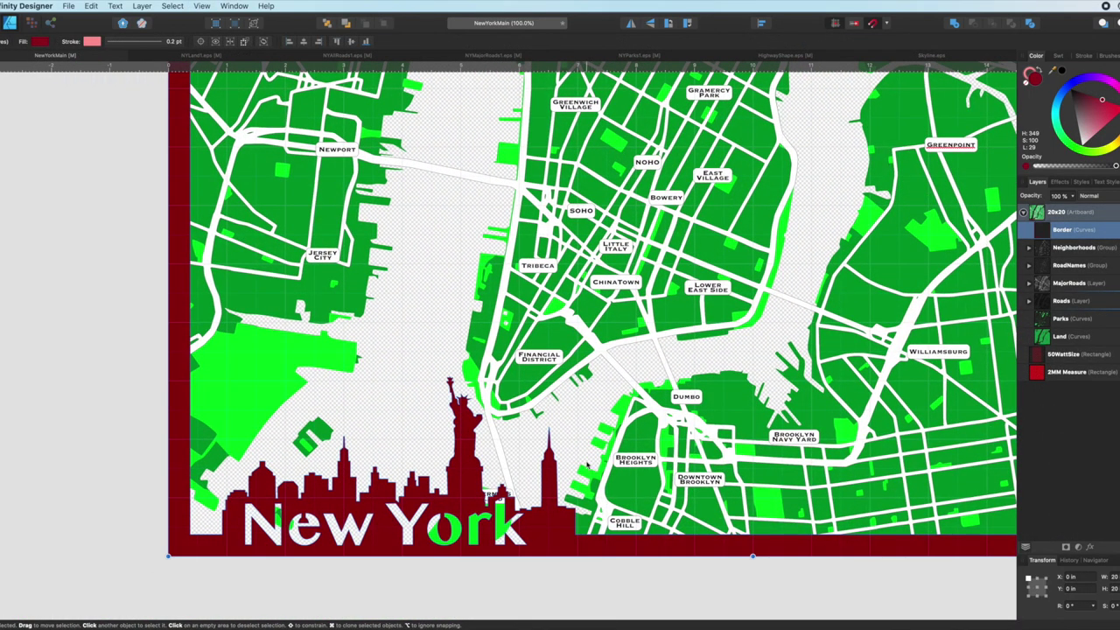
key("super+h")
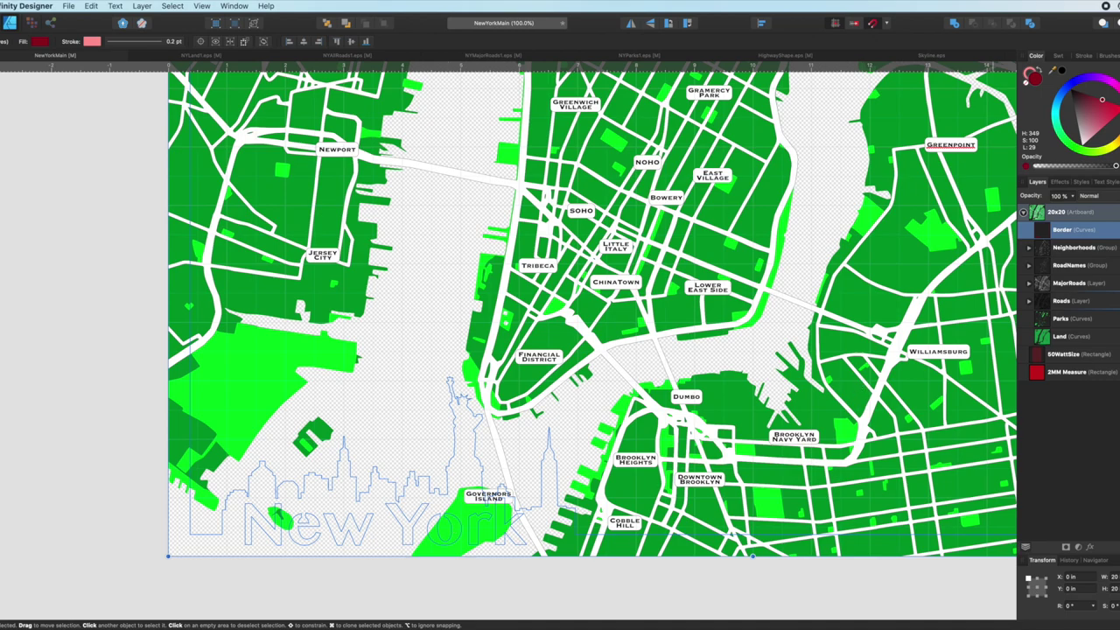
key("super+z")
scroll(490, 433, "right", 2)
scroll(490, 433, "up", 2)
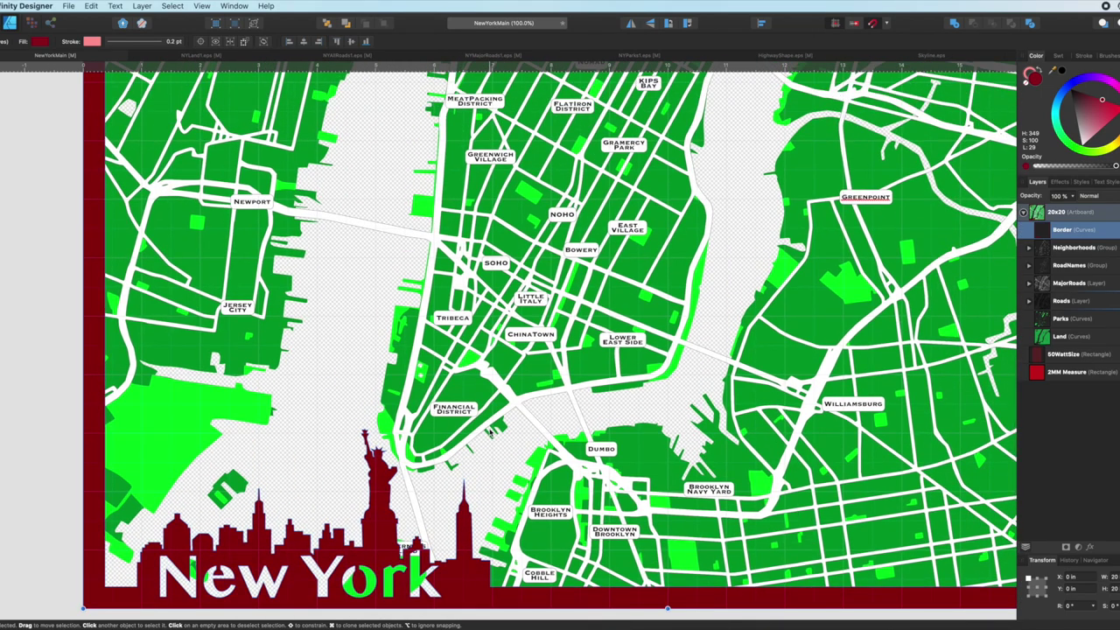
Draw white rectangles of about 1.14 × 0.83 in behind "New" and 2.09 × 1.45 in behind "York", above the Parks curves.
left_click_drag(165, 421, 290, 511)
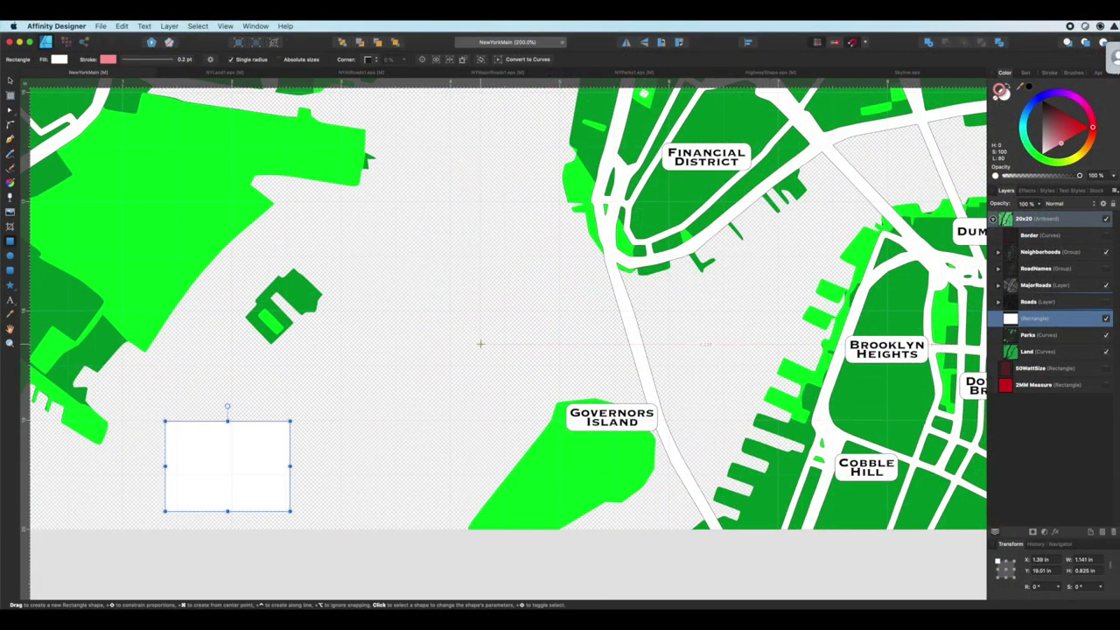
scroll(540, 405, "down", 3)
scroll(540, 405, "right", 1)
left_click_drag(422, 320, 654, 475)
key("super+d")
Show the Border again over the white rectangles and check the background behind the New York lettering.
left_click(9, 80)
left_click(210, 402)
key("super+d")
left_click(1107, 301)
left_click(1107, 252)
left_click_drag(1050, 235, 1020, 329)
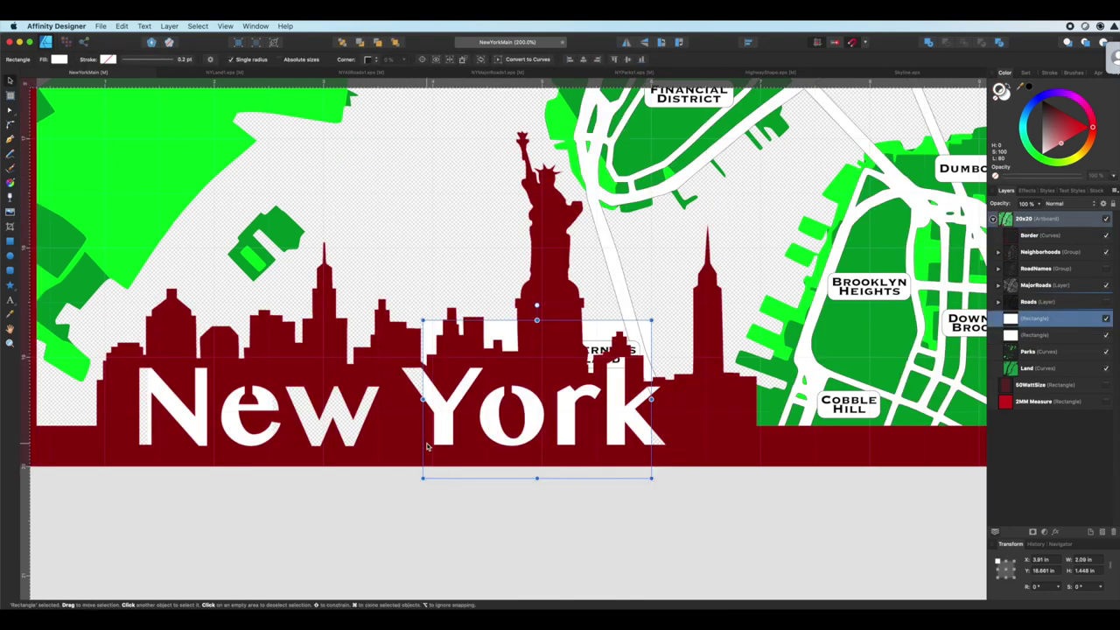
scroll(436, 470, "up", 2)
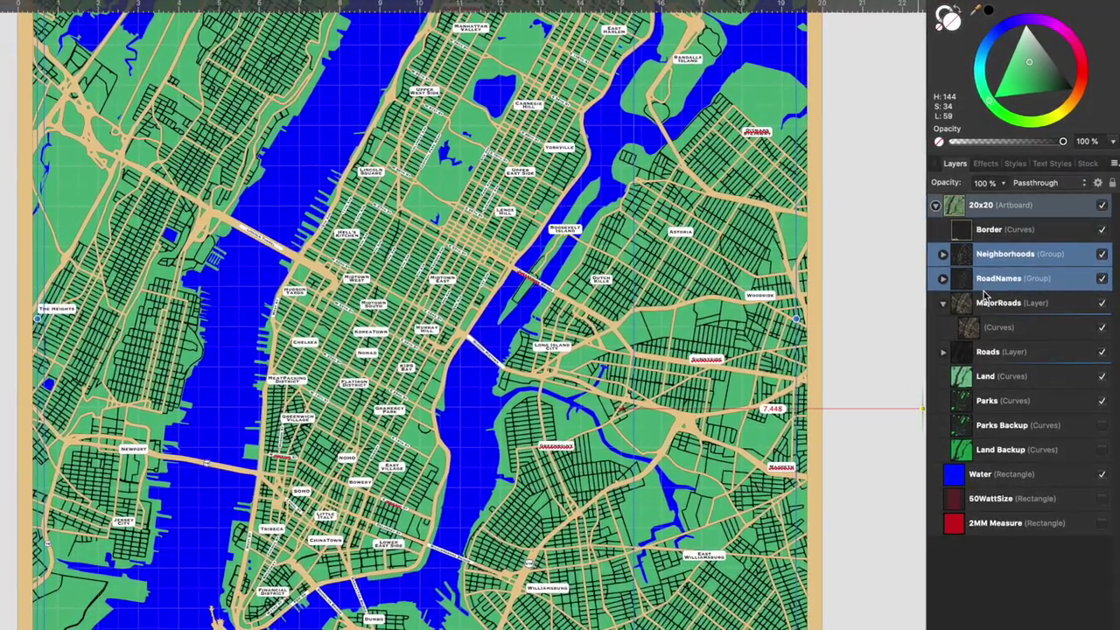
Duplicate the Neighborhoods and RoadNames groups, name the copies Neighborhoods Backup and RoadNames Backup, and hide both.
key("super+j")
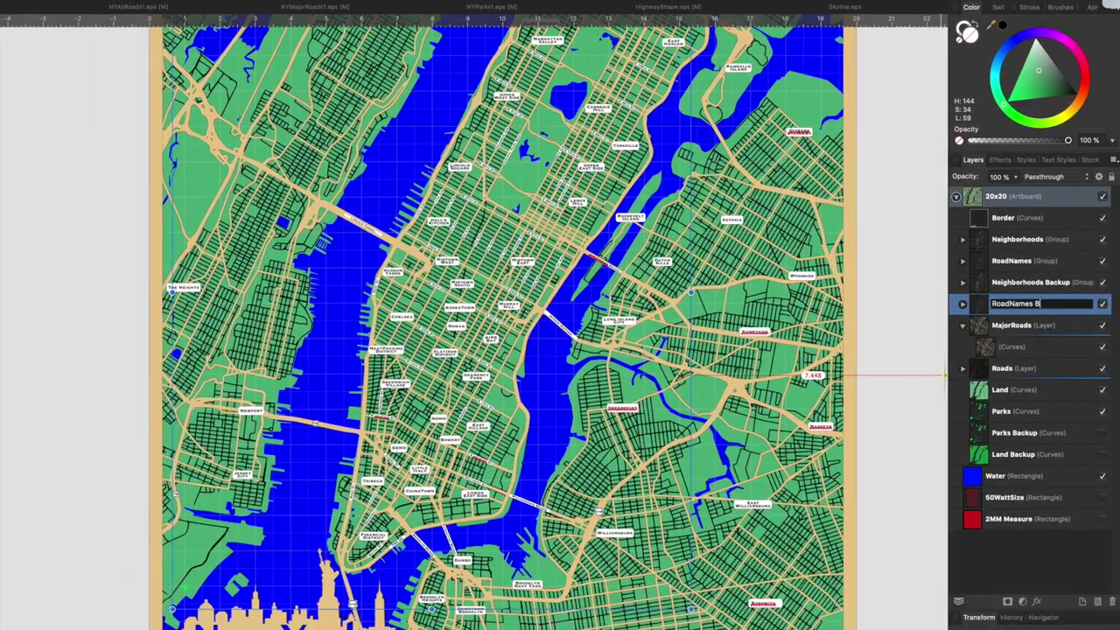
type("p")
key("Return")
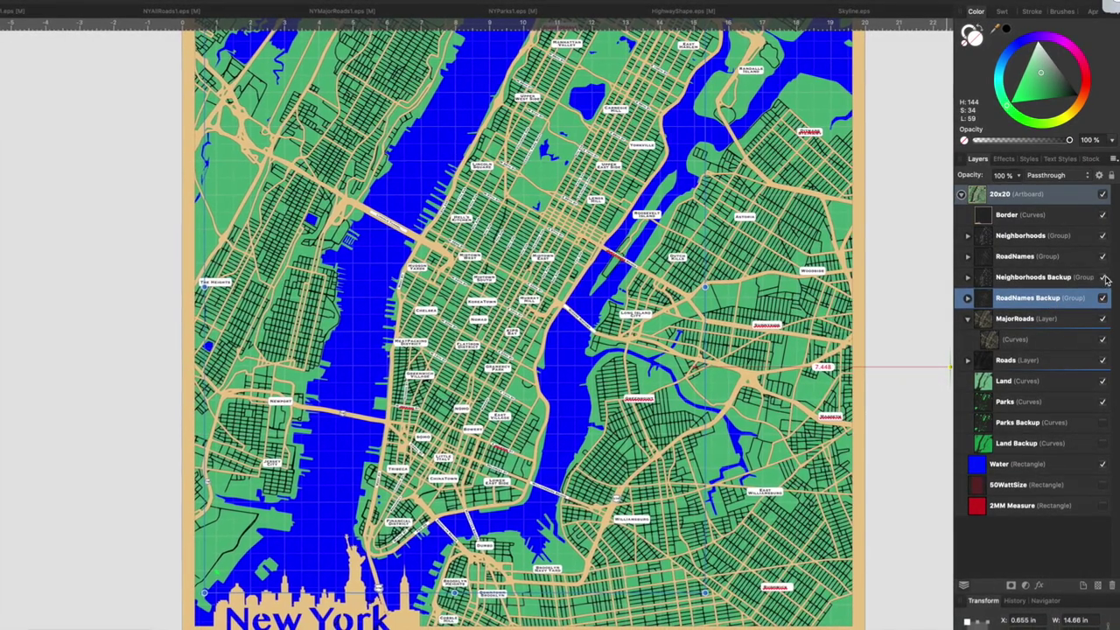
left_click(1103, 278)
left_click(1103, 299)
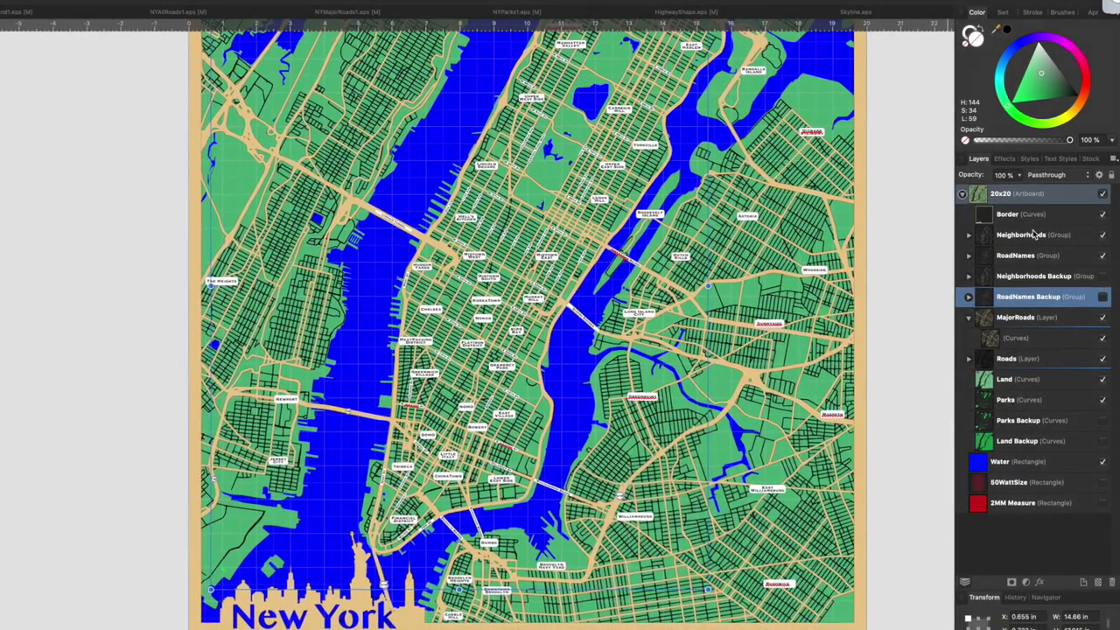
Cut the rounded rectangles from all label groups in Neighborhoods and paste them into the MajorRoads layer with the road curves.
left_click(969, 236)
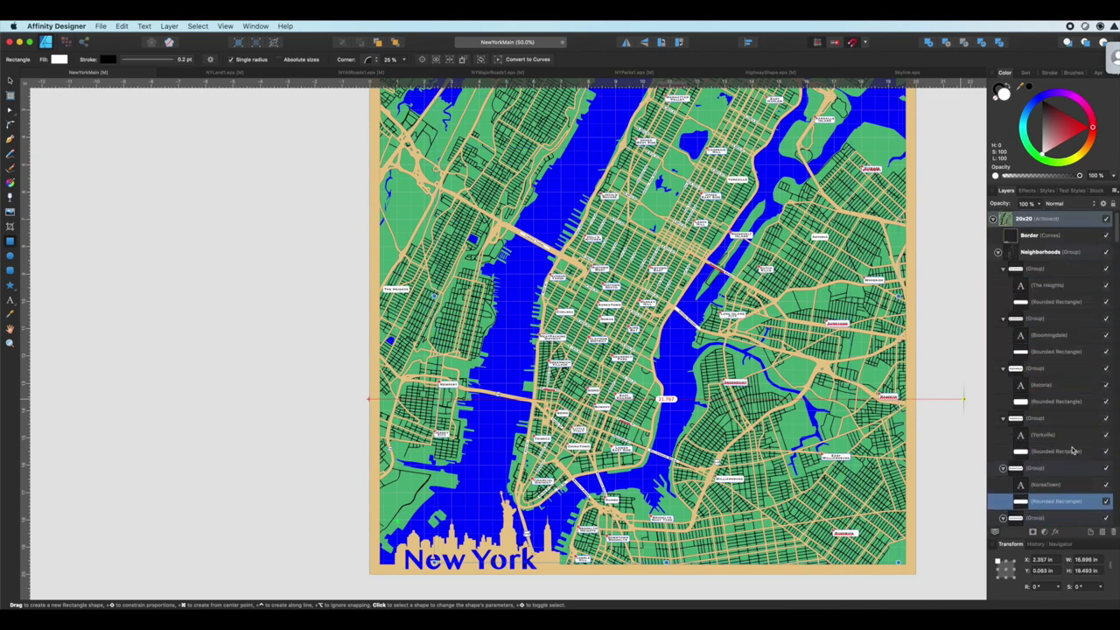
key("Delete")
left_click(1037, 335)
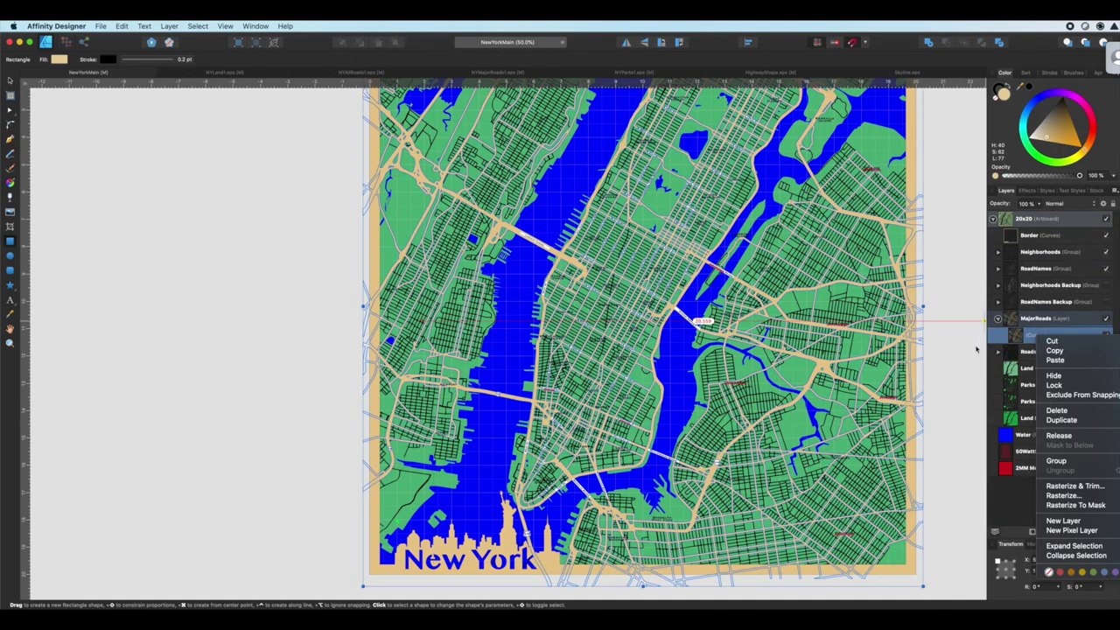
right_click(1040, 336)
left_click(1053, 360)
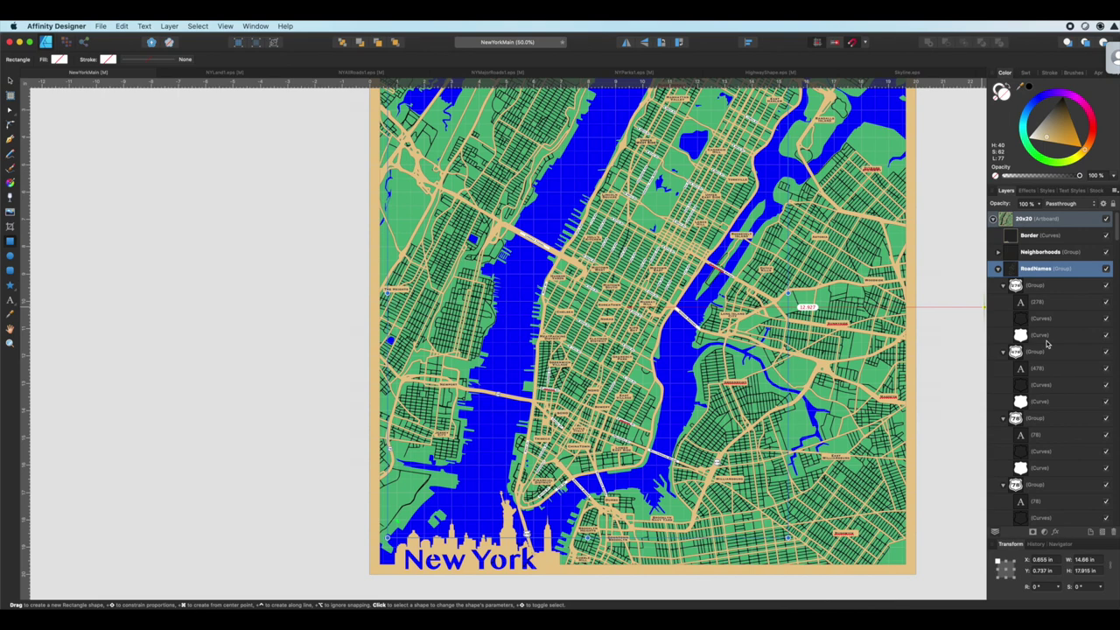
Cut the highway shield curves and rounded rectangles from all RoadNames label groups and paste them into the MajorRoads layer.
left_click(1046, 337)
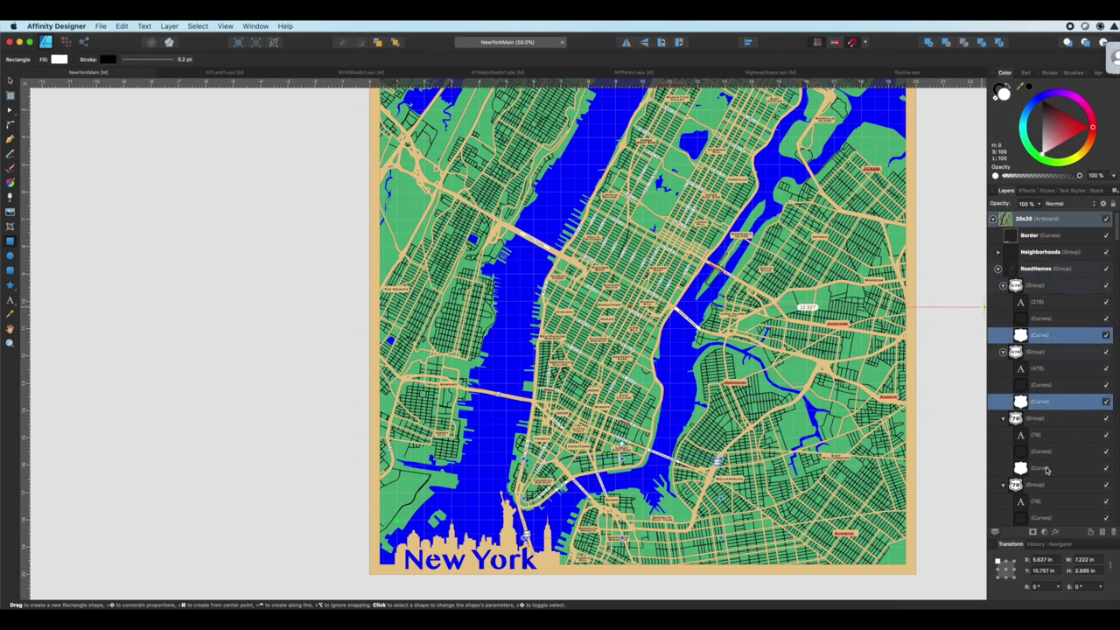
scroll(1049, 368, "down", 5)
left_click(1050, 332, "super")
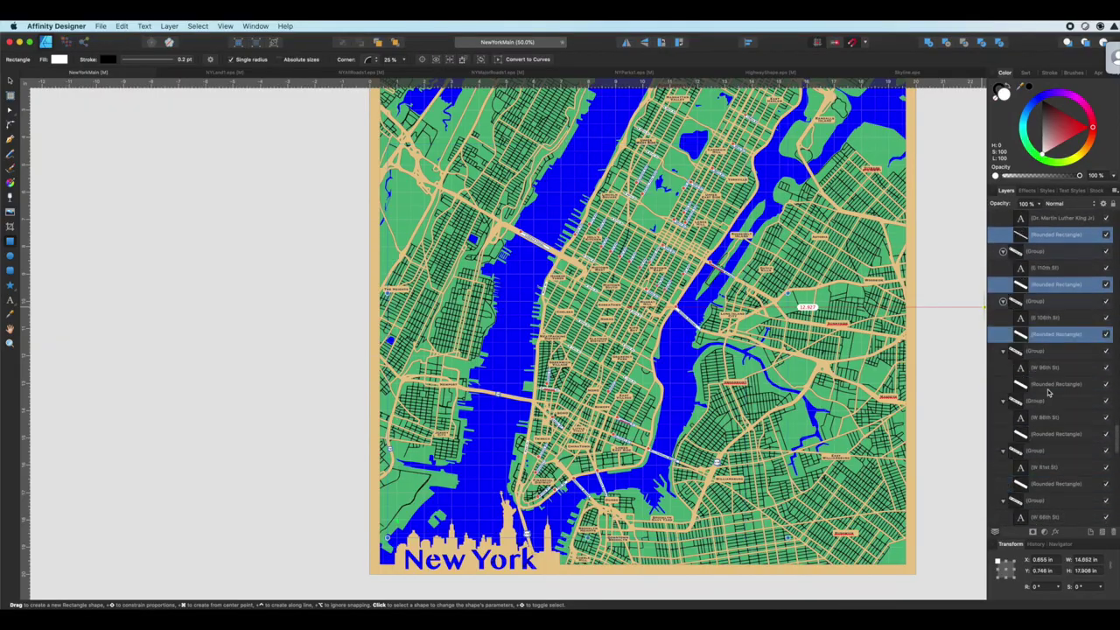
left_click(1054, 398, "super")
key("super+x")
left_click(1042, 370)
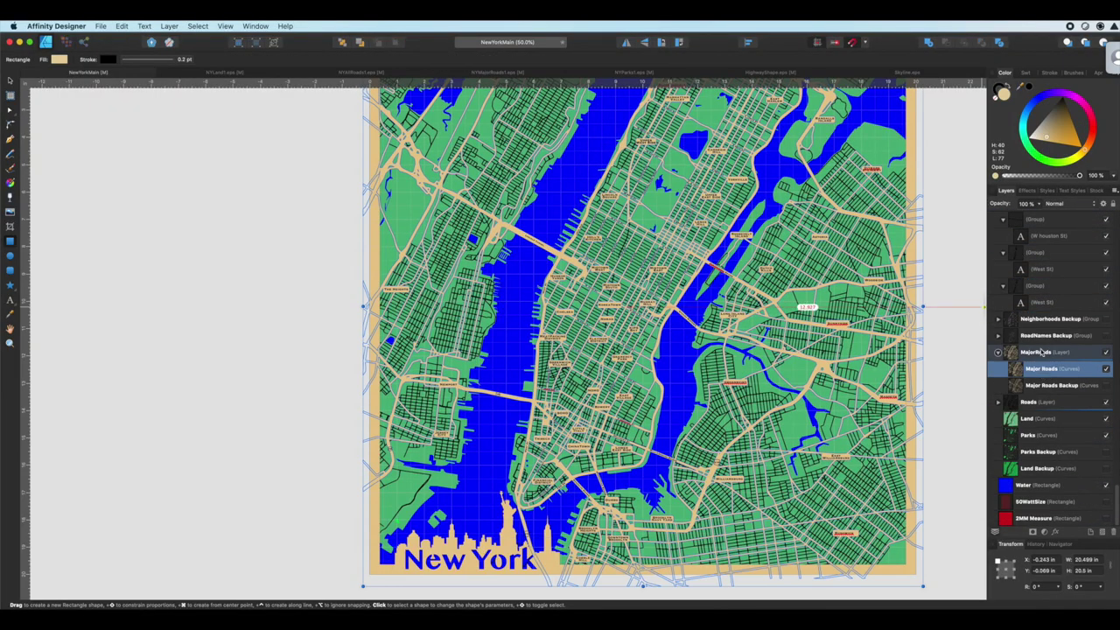
key("super+v")
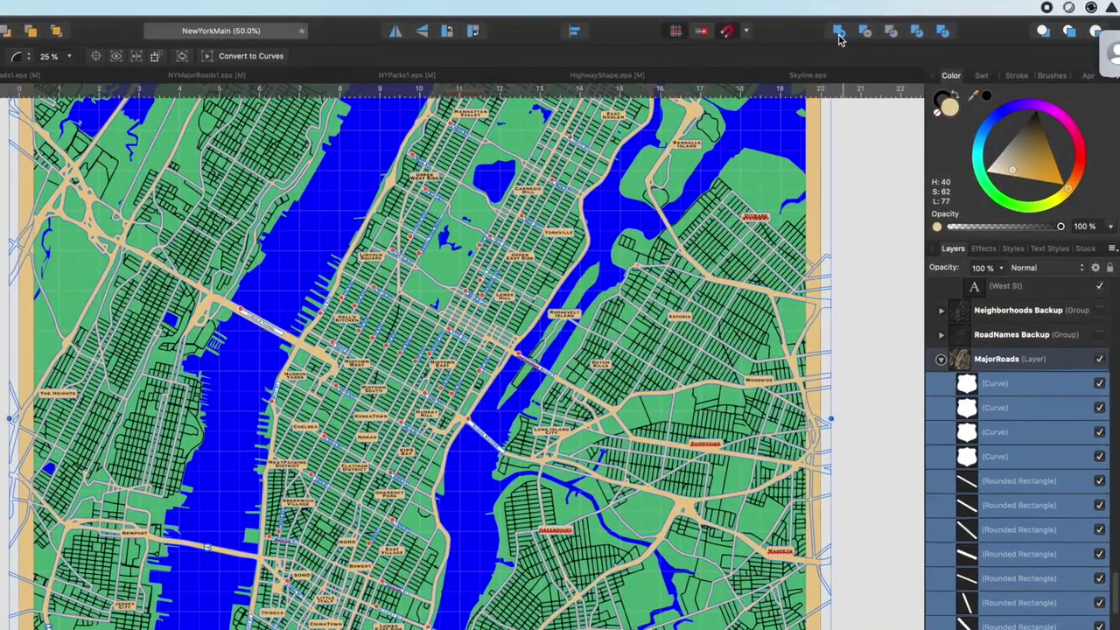
Merge the pasted label backings and road curves in MajorRoads into one shape, and scale the skyline to about 6.98 by 2.63 in.
left_click(850, 32)
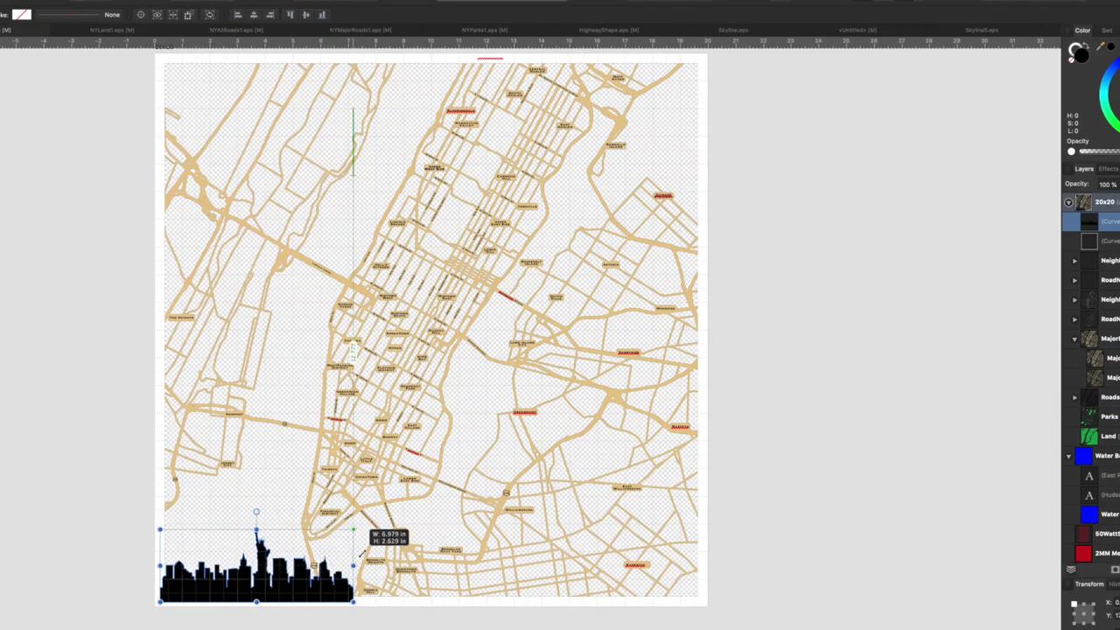
left_click_drag(354, 549, 368, 560)
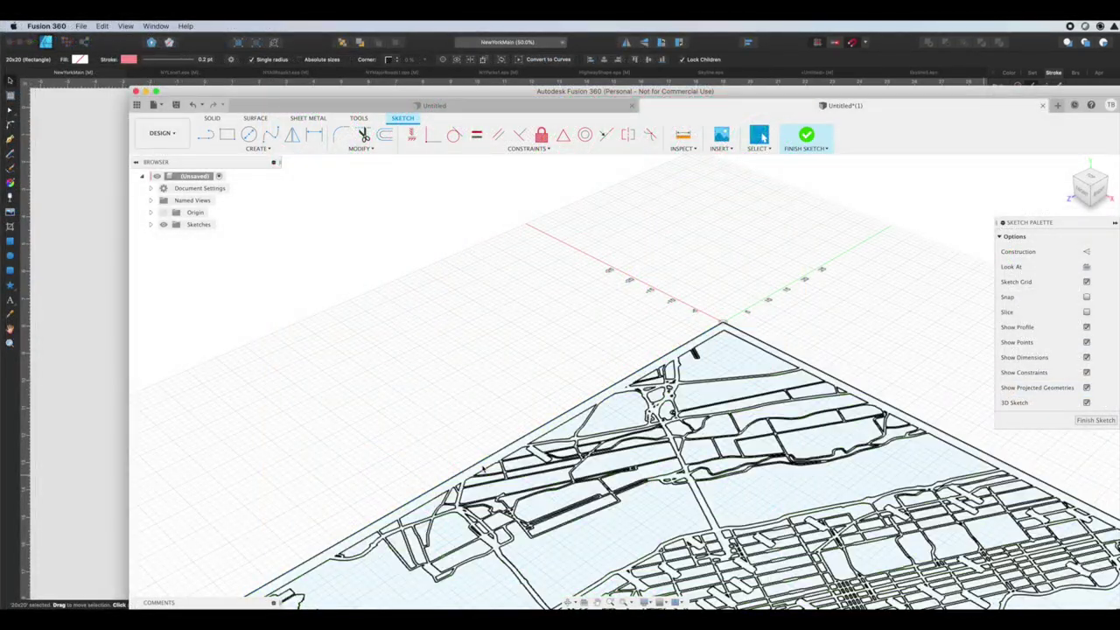
In Fusion 360, extrude the joined border, road and skyline profile 0.125 in as a new body and inspect it from the front.
left_click(484, 468)
key("e")
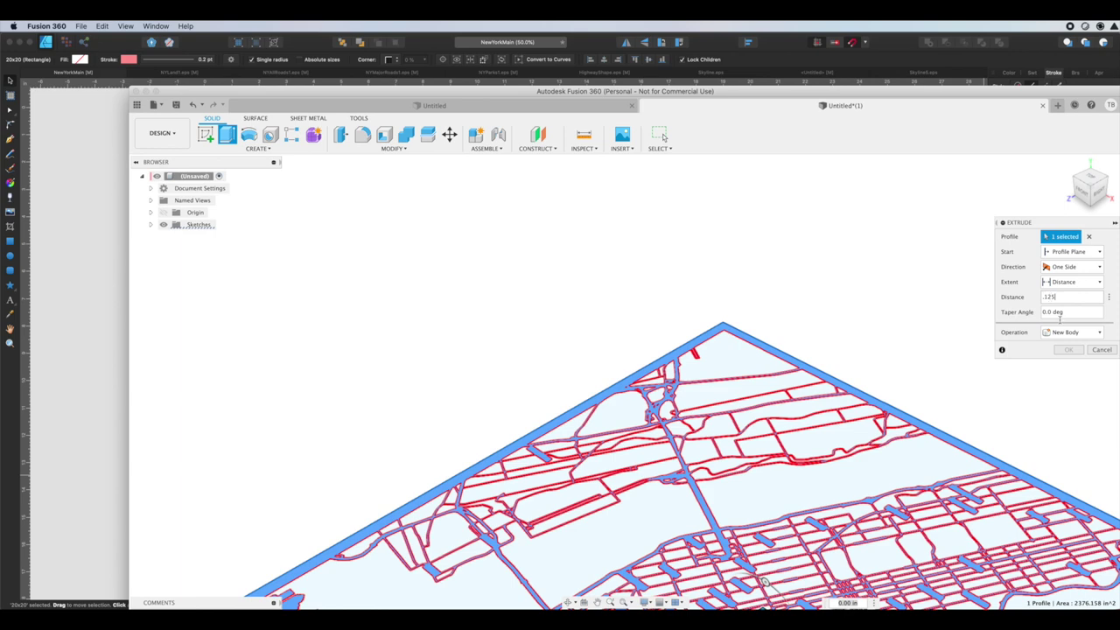
left_click(1070, 349)
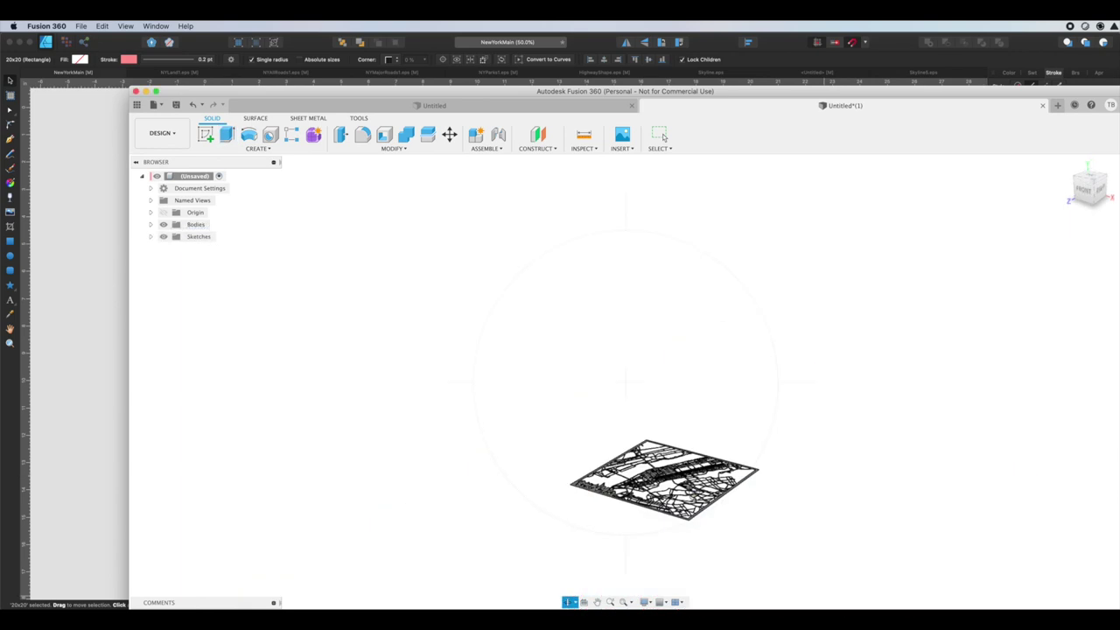
left_click_drag(690, 493, 615, 508)
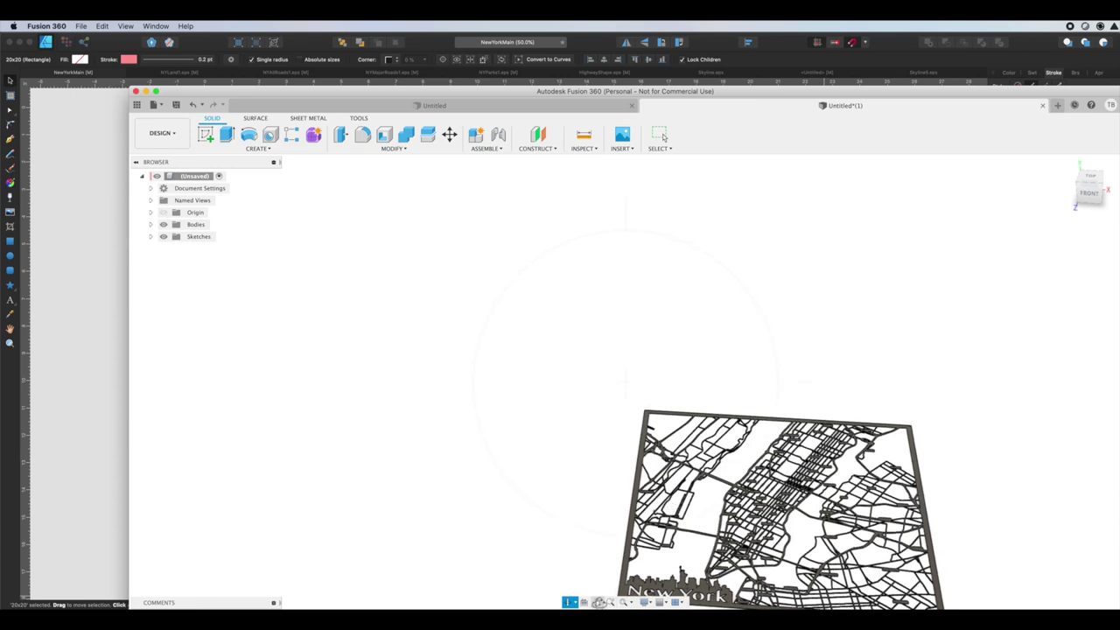
left_click_drag(720, 536, 580, 386)
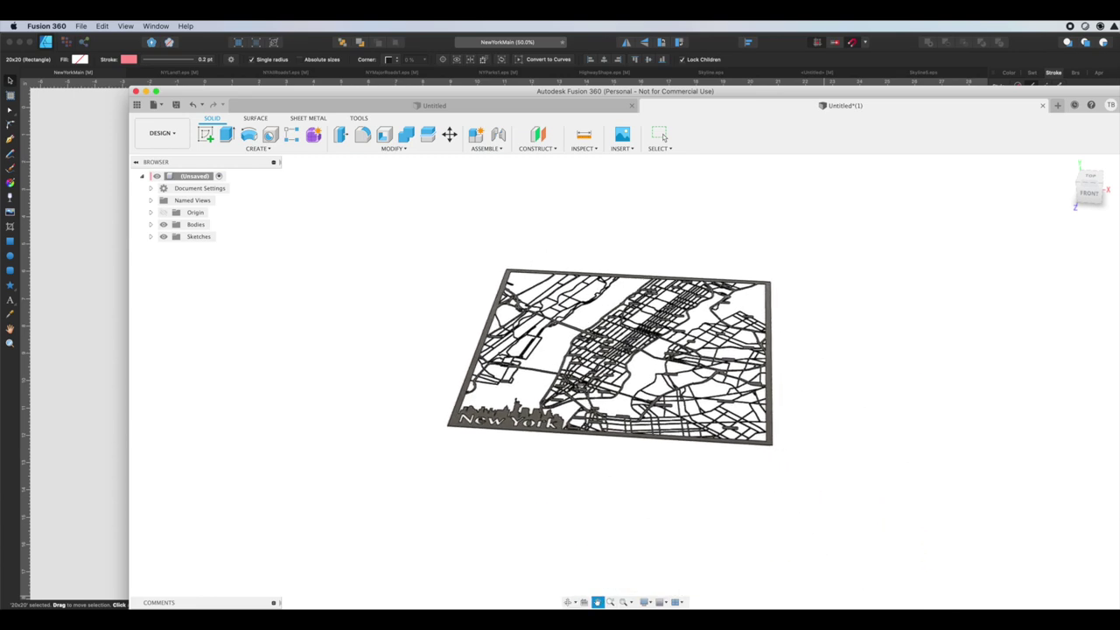
scroll(579, 376, "up", 1)
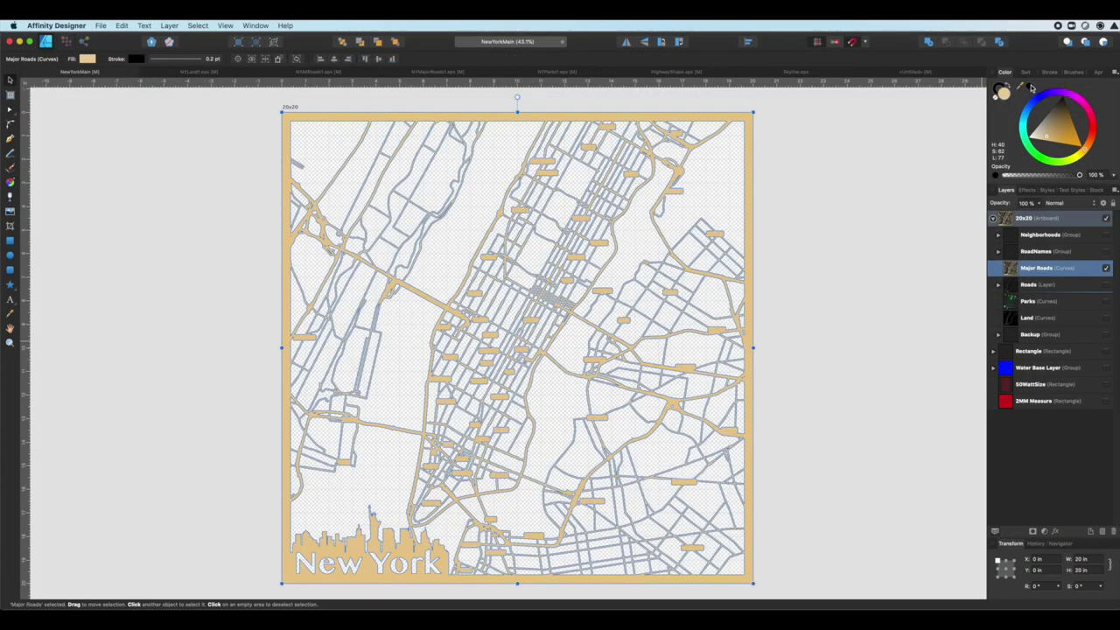
Switch to Affinity Designer and fill the Major Roads curves with black.
left_click(1032, 88)
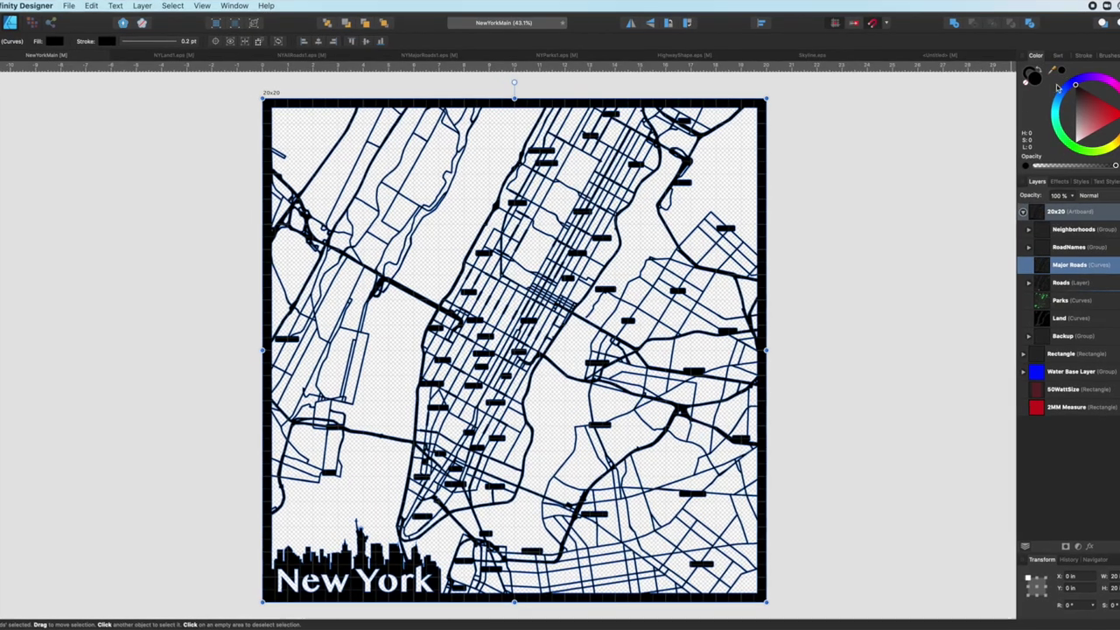
left_click(931, 184)
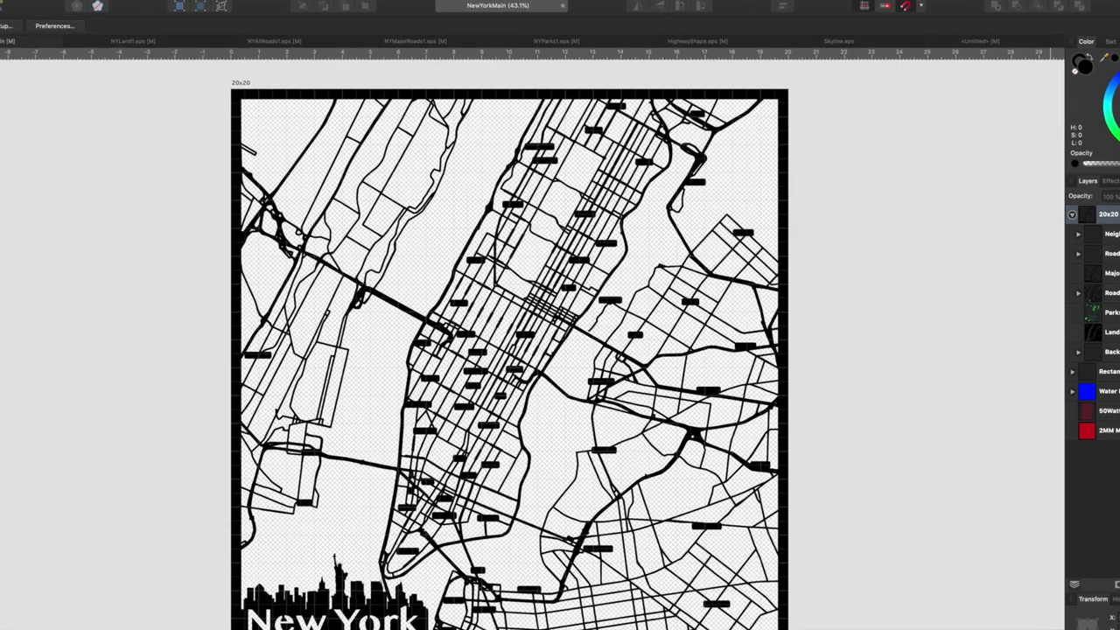
Export the 20x20 artboard with only Major Roads as a PNG, selection without background, named NY20x20MajorRoads in Downloads.
left_click(1104, 270)
left_click(1103, 214)
left_click(2, 1)
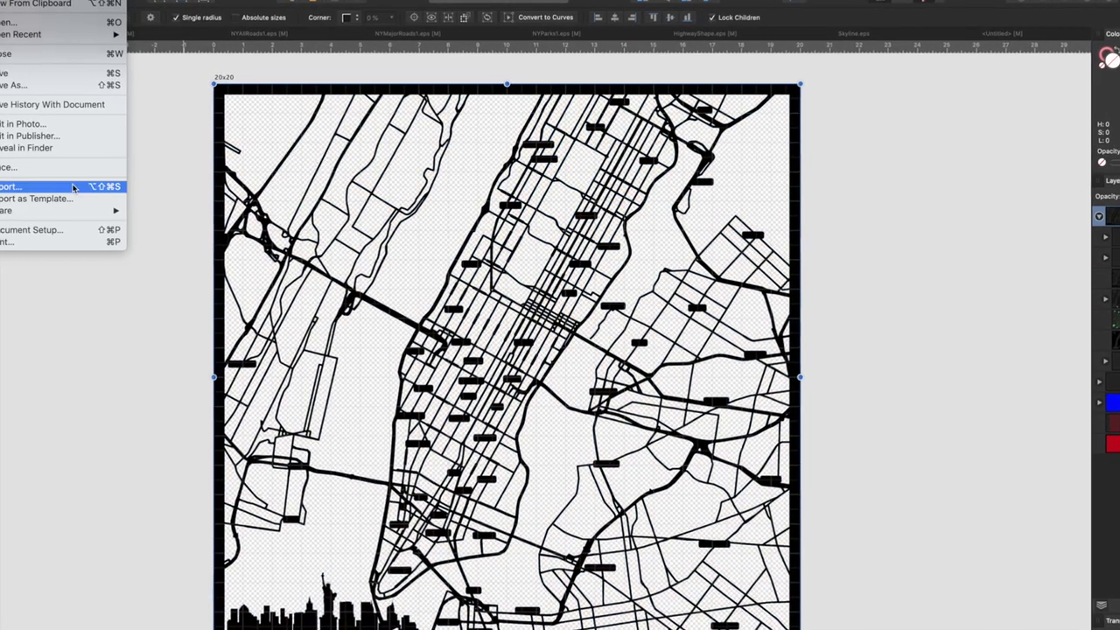
left_click(81, 186)
left_click(535, 194)
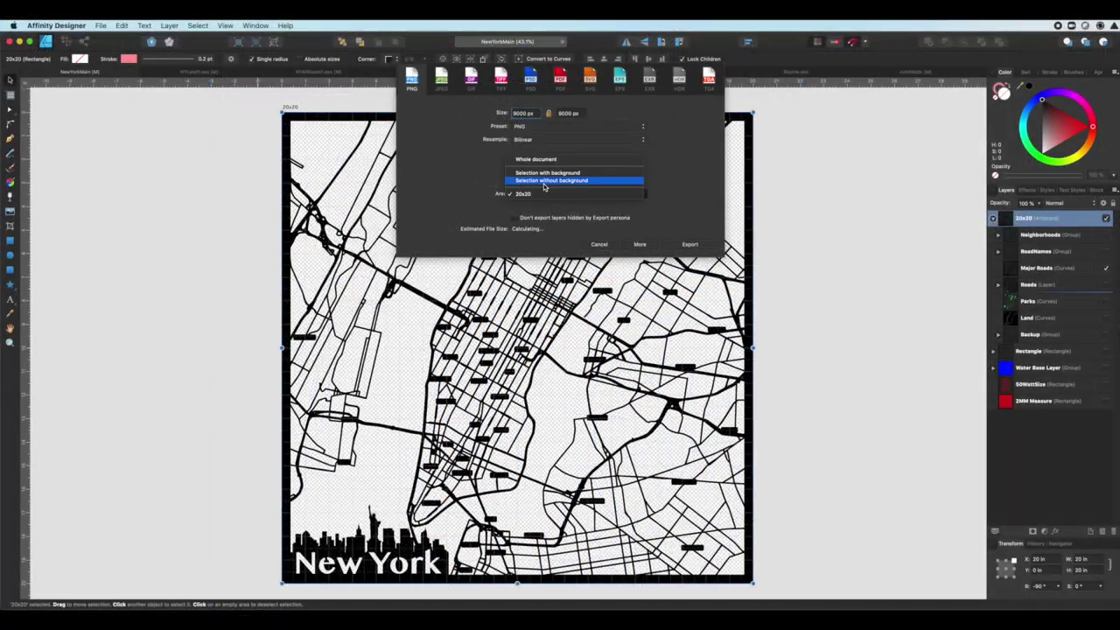
left_click(593, 280)
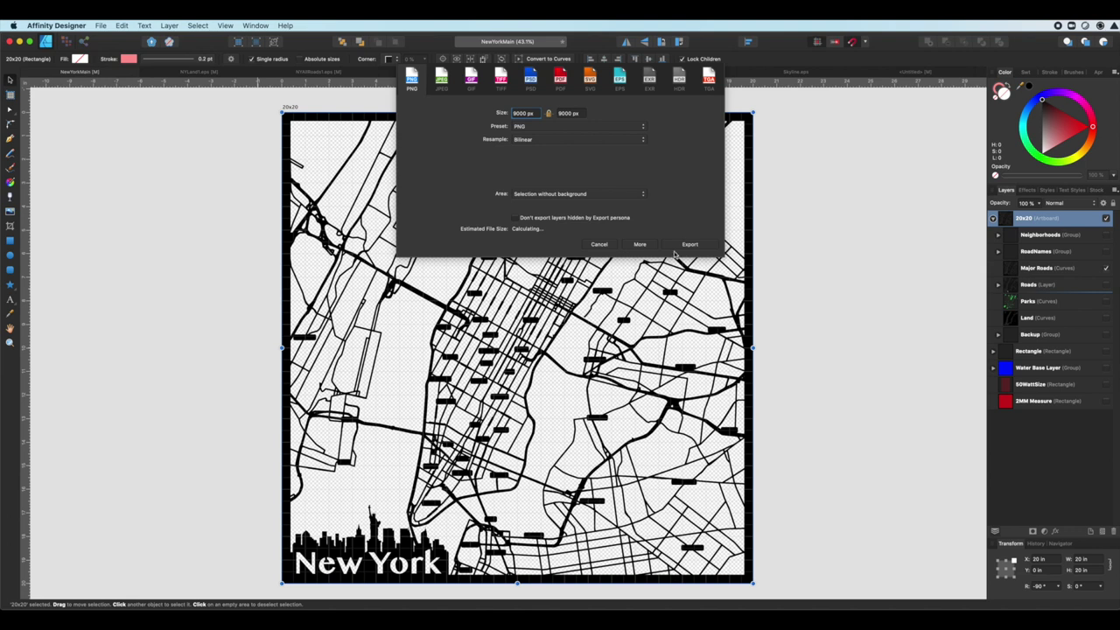
left_click(688, 246)
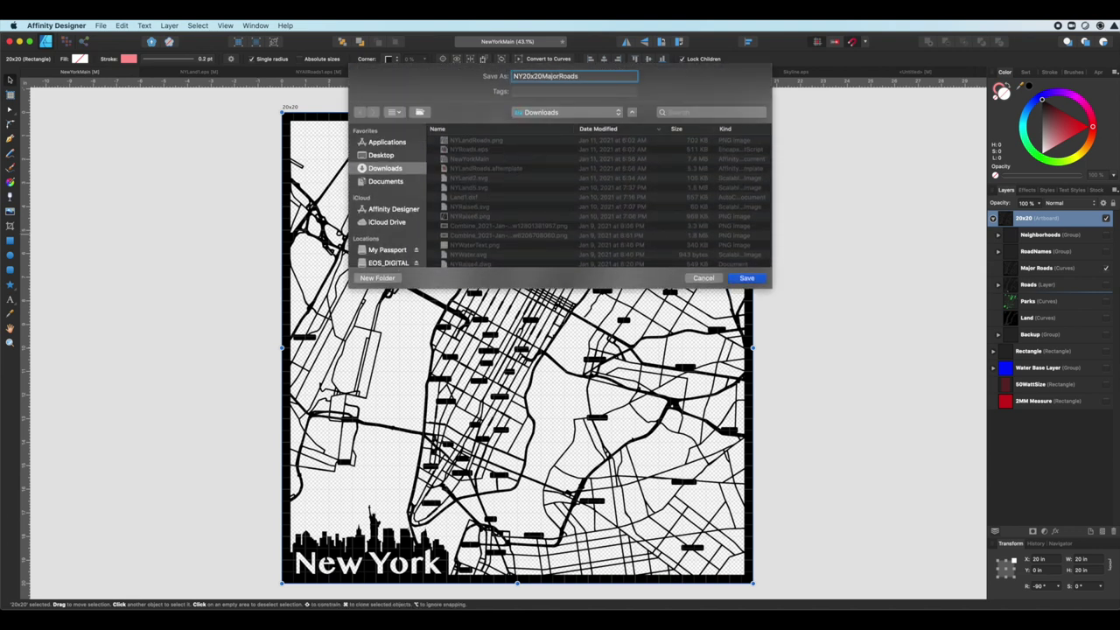
type("NY20x20MajorRoads")
key("Return")
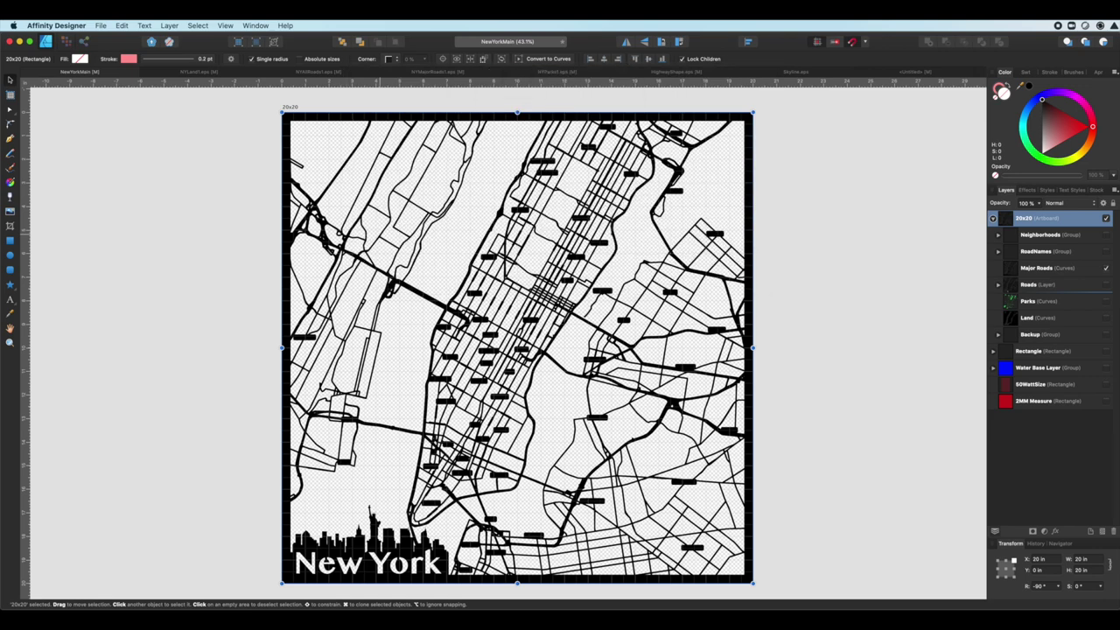
Hide Major Roads, show the Neighborhoods and RoadNames groups, and export these labels as the PNG NY20x20AreaLabelsMajorRoads.
left_click(1106, 268)
left_click(1107, 236)
left_click(100, 26)
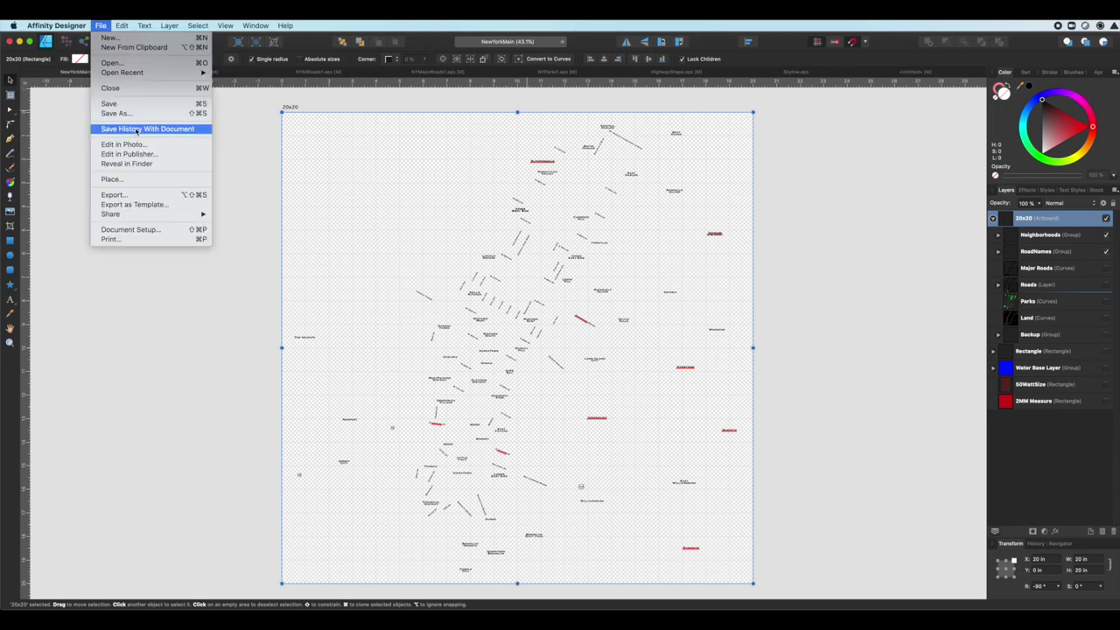
left_click(148, 199)
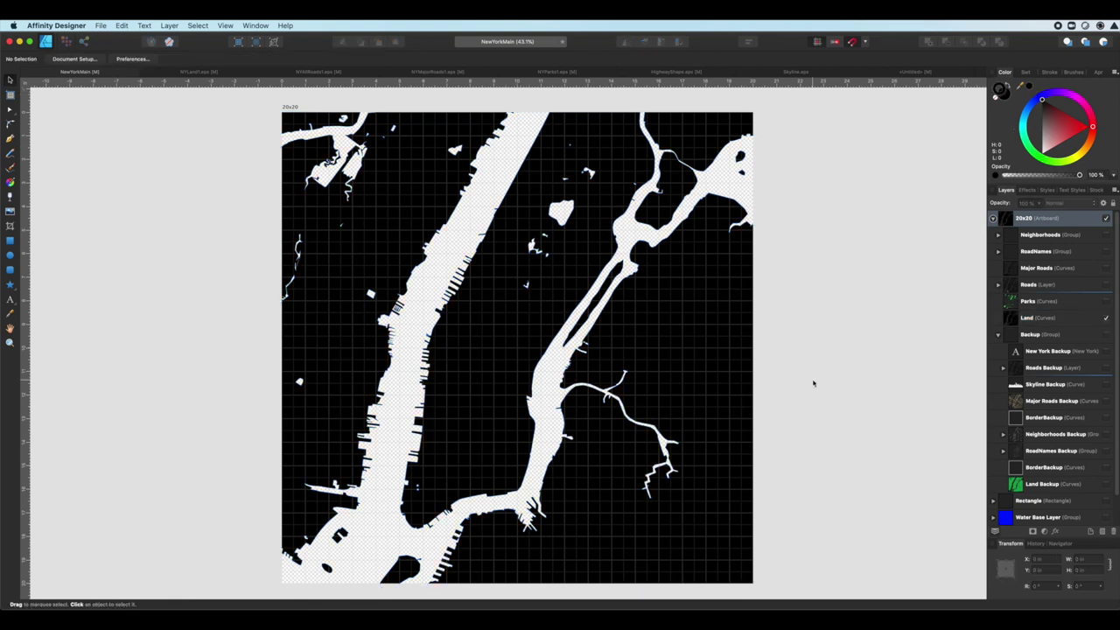
Move BorderBackup out of the Backup group above Land, show it, and export the artboard without background as NY20x20LandLayer.
left_click_drag(1045, 420, 1040, 324)
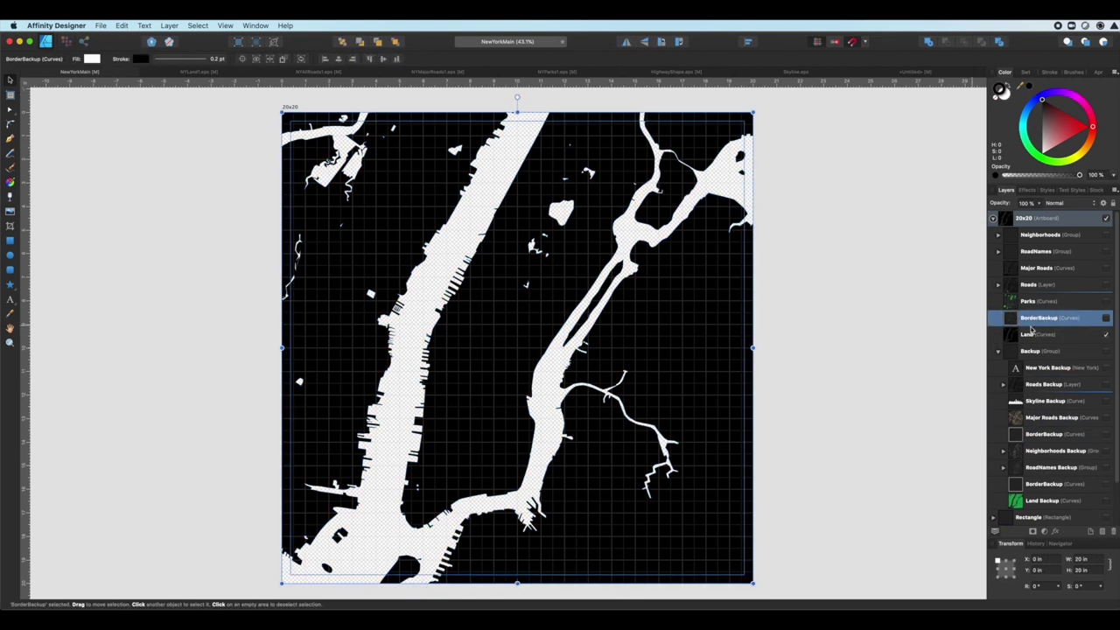
left_click(1050, 220)
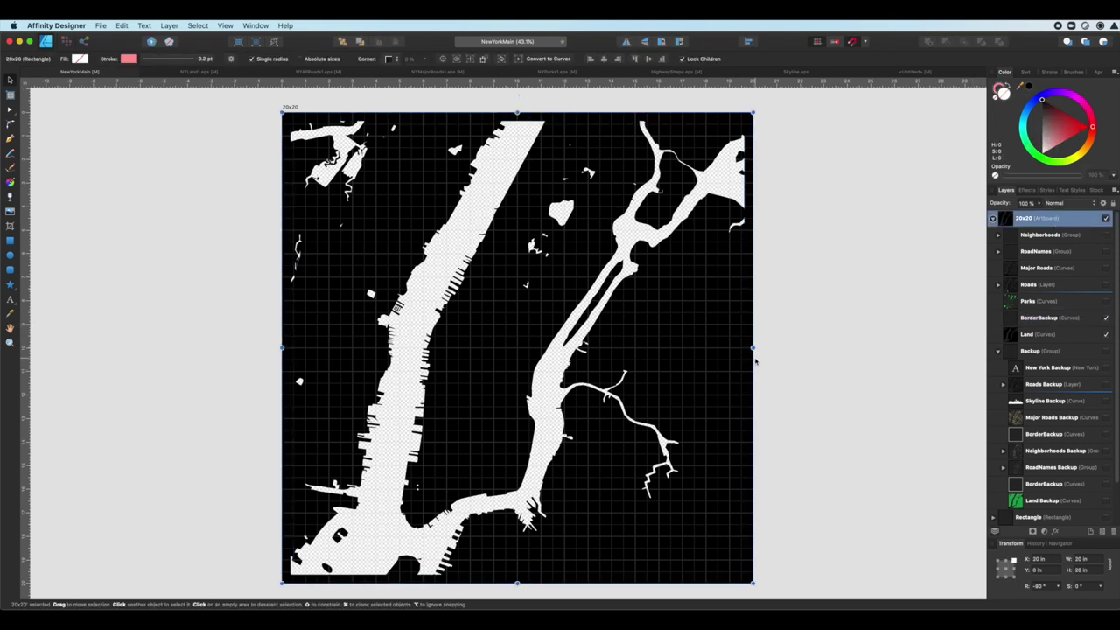
left_click(100, 25)
left_click(131, 198)
left_click(577, 194)
left_click(560, 180)
left_click(699, 248)
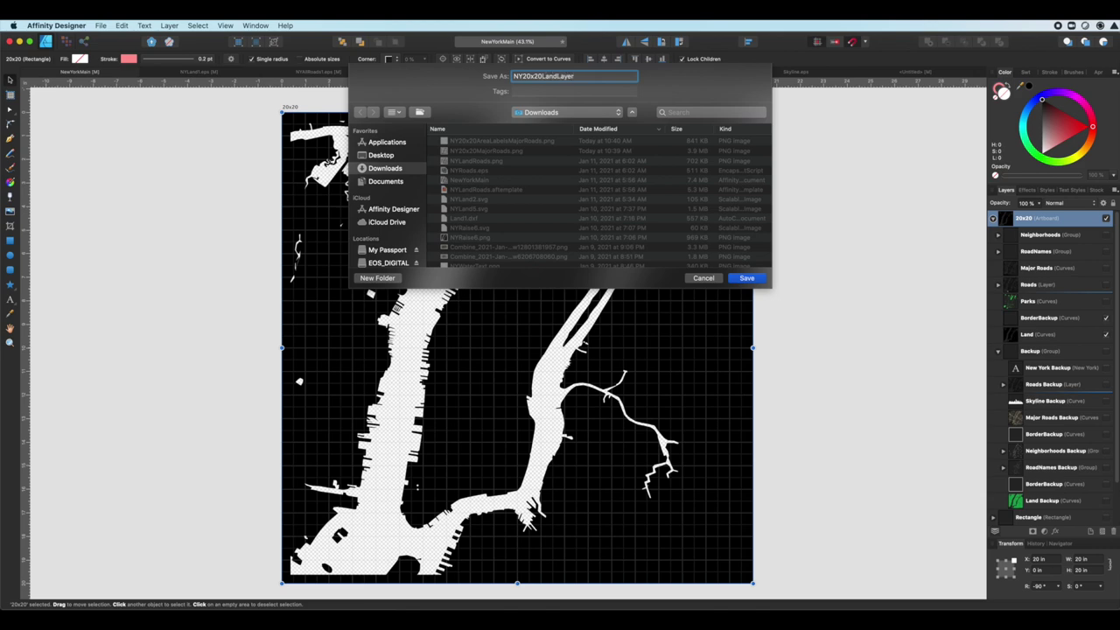
key("Return")
Hide Land and BorderBackup, show the Roads layer, and expand it to check the road curves inside.
left_click(1106, 334)
left_click(1105, 318)
left_click(1106, 284)
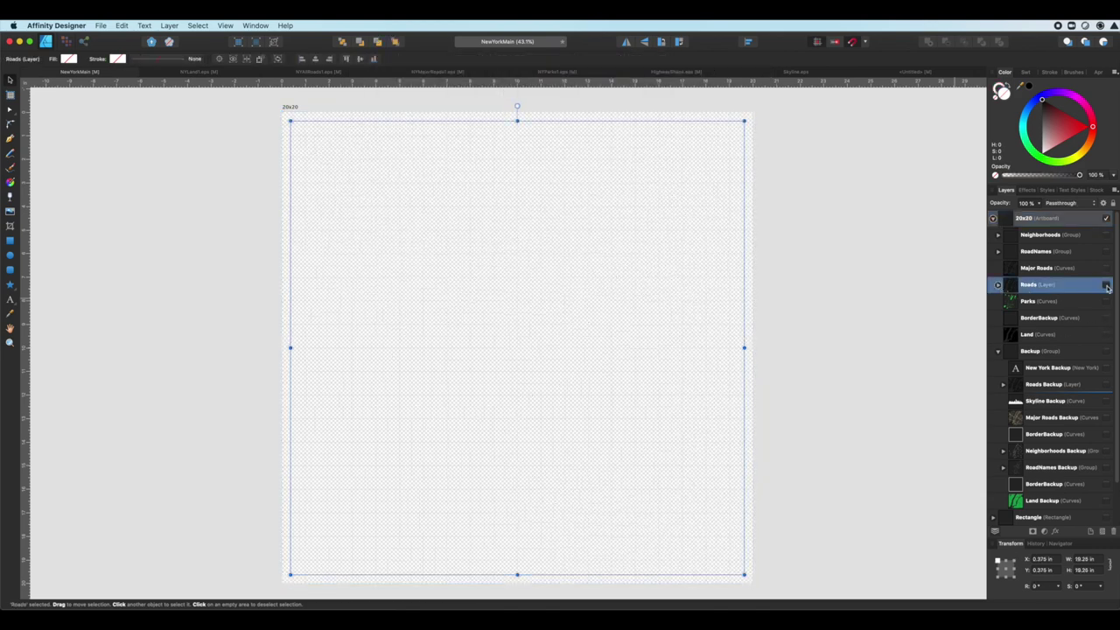
left_click(997, 285)
left_click(1035, 323)
key("super+d")
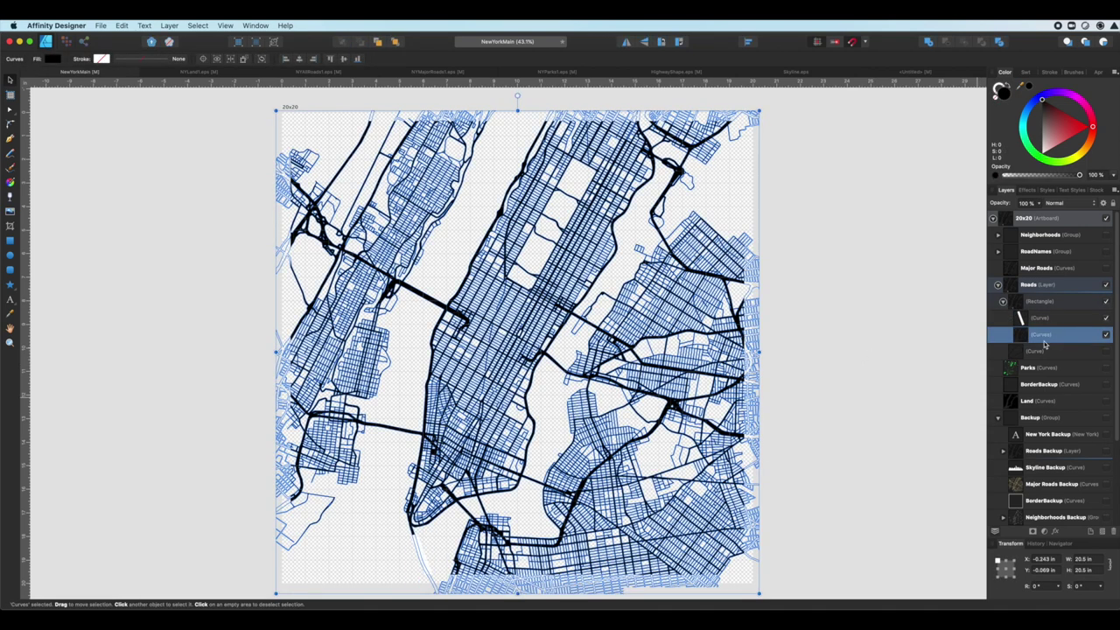
left_click(1040, 301)
Rename BorderBackup as Border, move it directly above the Roads layer and show it.
double_click(1050, 384)
type("Border")
key("Return")
left_click_drag(1051, 384, 1050, 277)
left_click(1106, 285)
left_click(859, 418)
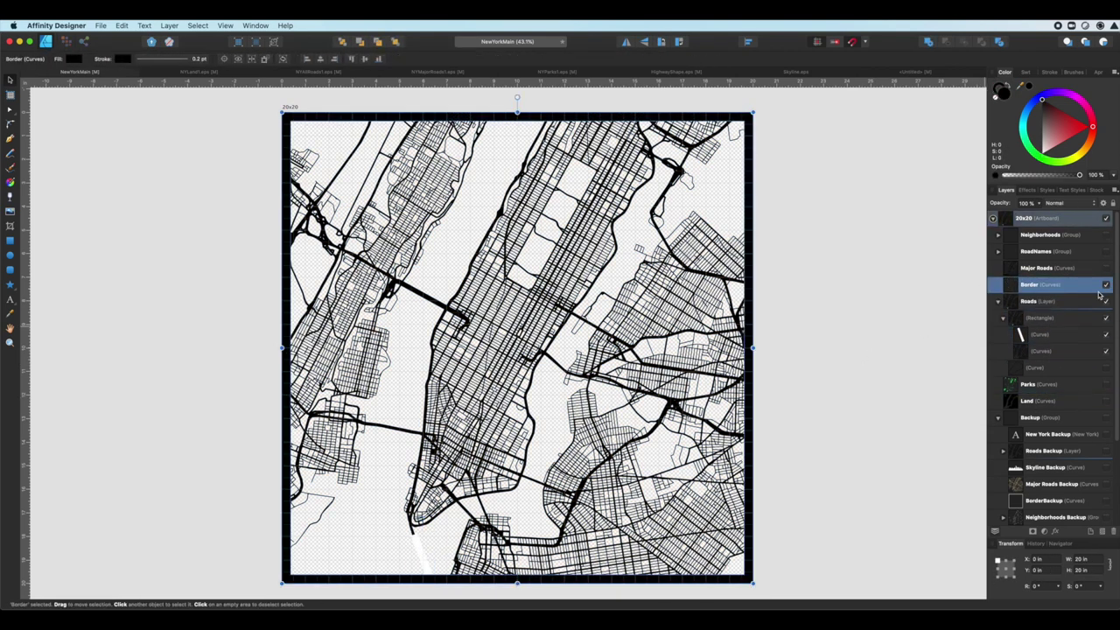
Compare the roads with Major Roads and nudge the white cover curve near the map's lower edge.
left_click(1106, 268)
left_click(1105, 268)
left_click(1040, 335)
left_click_drag(423, 547, 425, 554)
Export the 20x20 artboard with Border and Roads as a PNG without background, named NY20x20LandRoadsEtch.
left_click(100, 25)
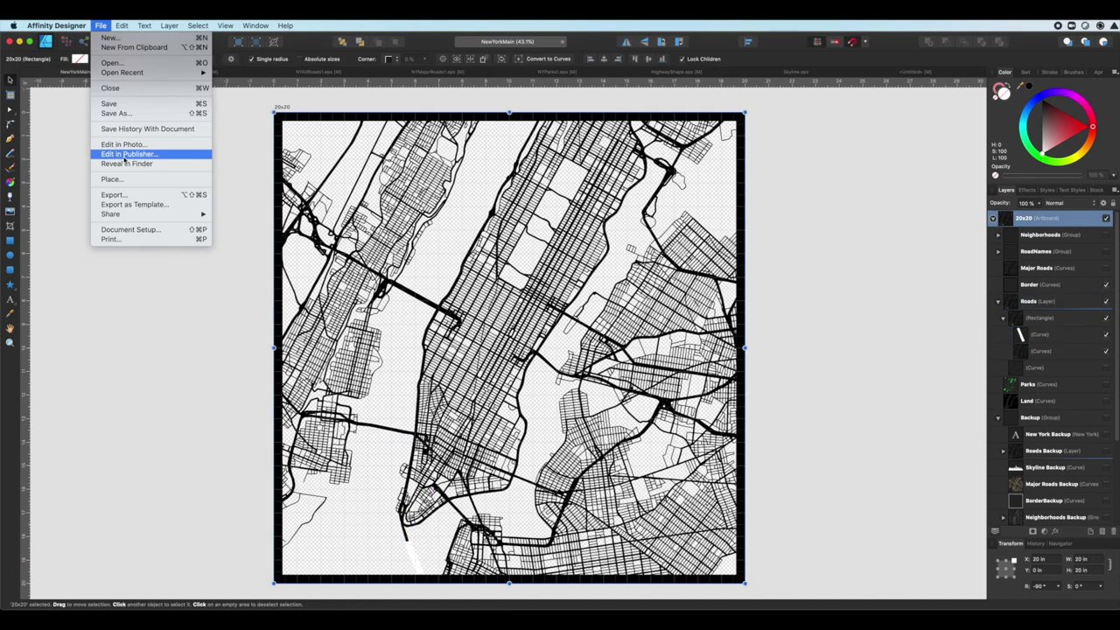
left_click(112, 194)
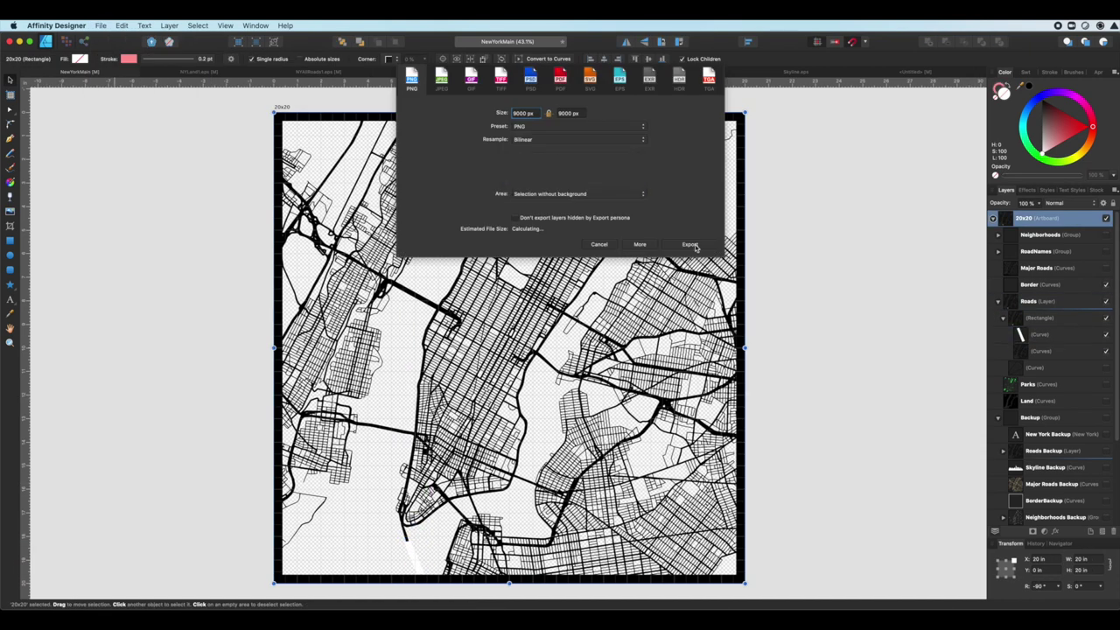
key("Return")
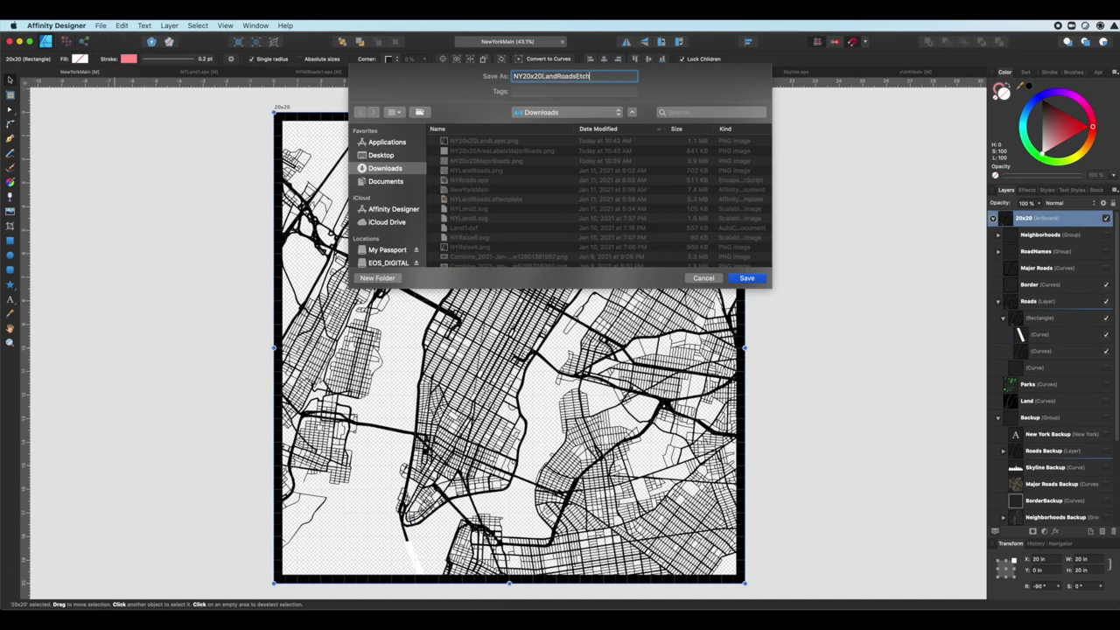
left_click(747, 278)
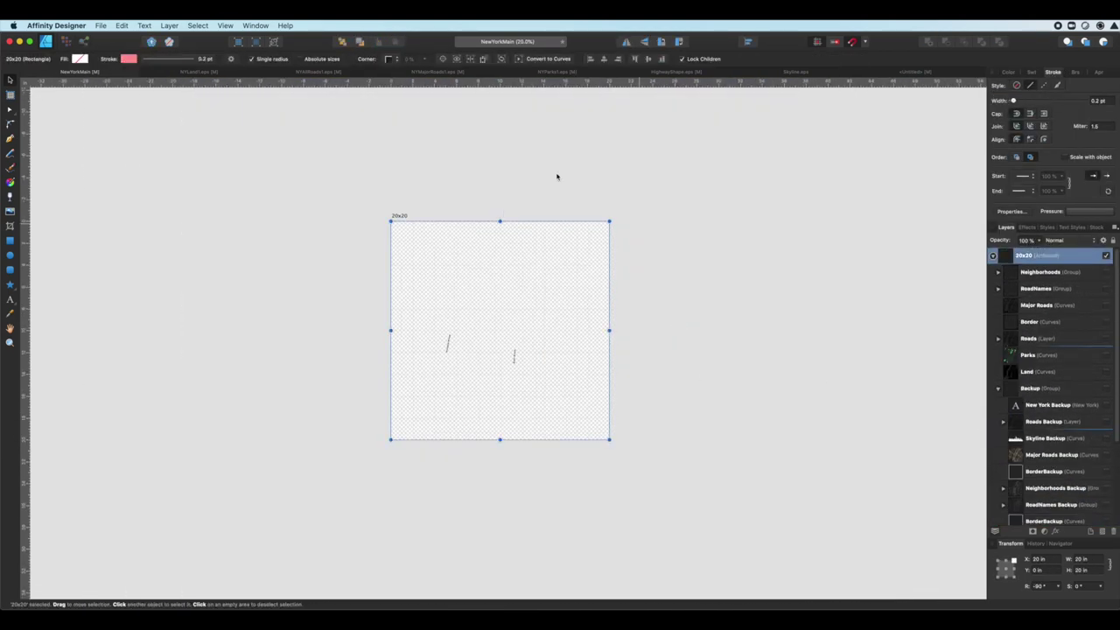
Export the 20x20 artboard showing only the two river labels as a PNG, using selection without background.
key("super+alt+shift+w")
left_click(569, 193)
left_click(570, 181)
left_click(691, 247)
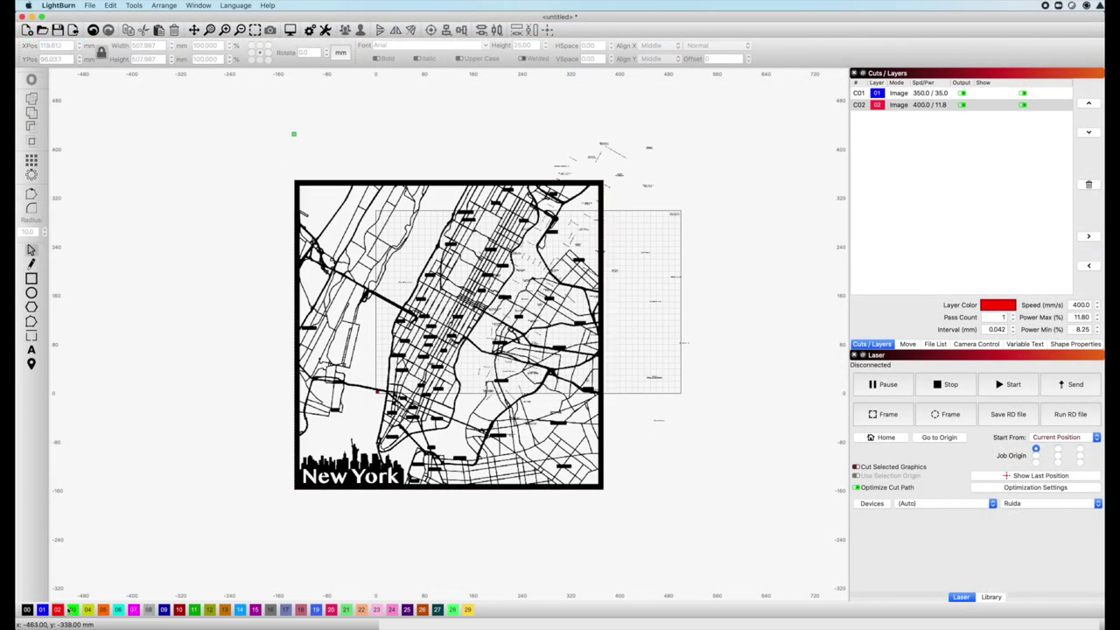
In LightBurn, import the land, land roads etch and river label images, each on its own layer.
left_click(89, 5)
left_click(119, 56)
double_click(598, 178)
key("super+i")
double_click(602, 181)
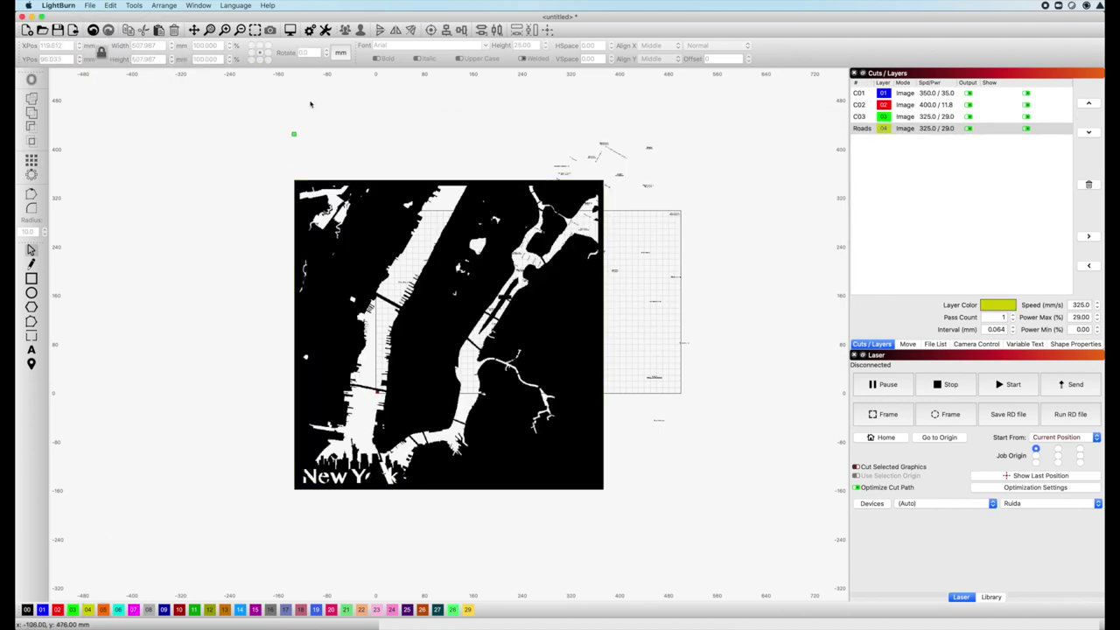
key("super+i")
left_click(595, 160)
double_click(595, 160)
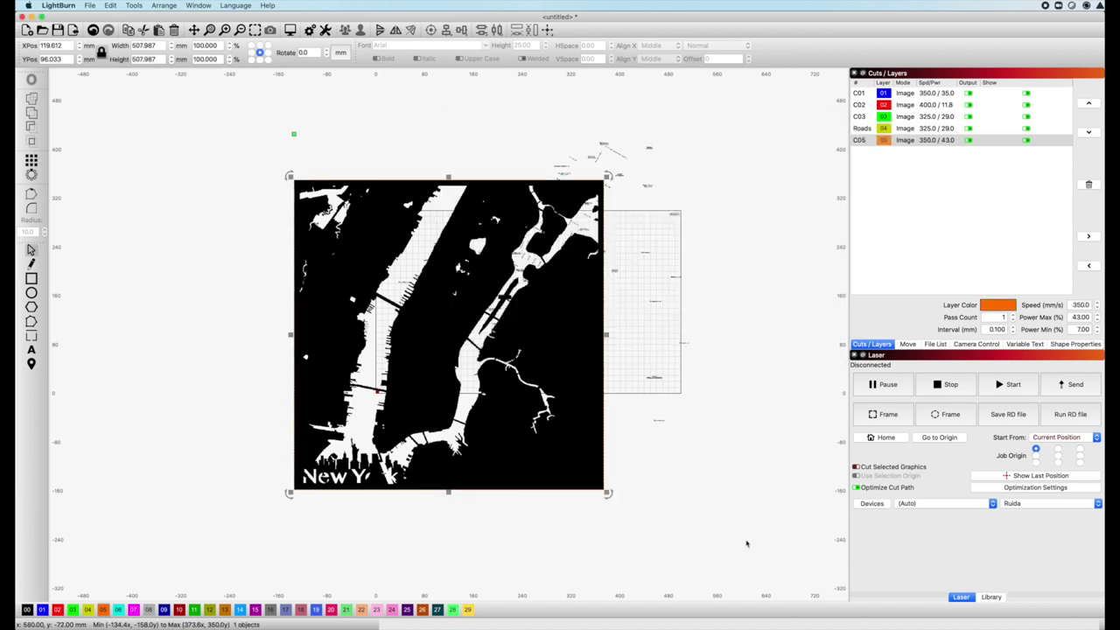
Align all imported map images on one centre, move them over the work area, and hide every layer except C01.
key("super+a")
left_click(776, 557)
left_click(111, 6)
left_click(119, 43)
left_click(431, 29)
left_click_drag(437, 403, 512, 357)
left_click(726, 375)
left_click(1026, 140)
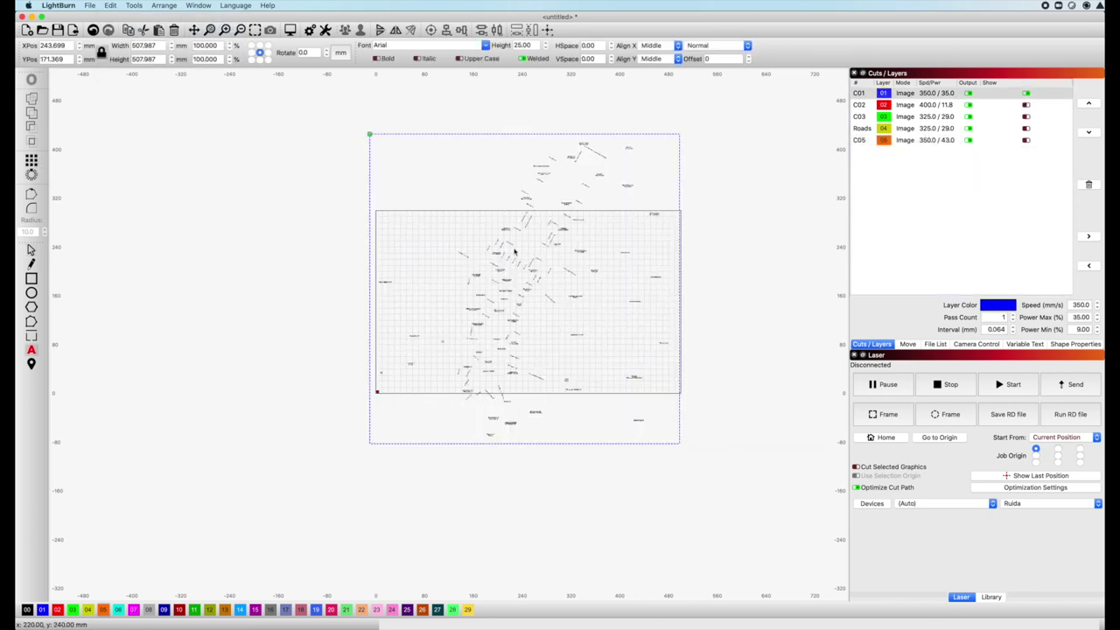
Trace the area and road label image into vector shapes.
key("Escape")
left_click(370, 134)
left_click(134, 5)
left_click(166, 267)
left_click(795, 463)
Set the traced labels' orange layer to Fill+Line mode with a speed of 300 mm/sec.
left_click(919, 140)
left_click(919, 165)
double_click(862, 93)
left_click(990, 597)
left_click(961, 597)
double_click(862, 92)
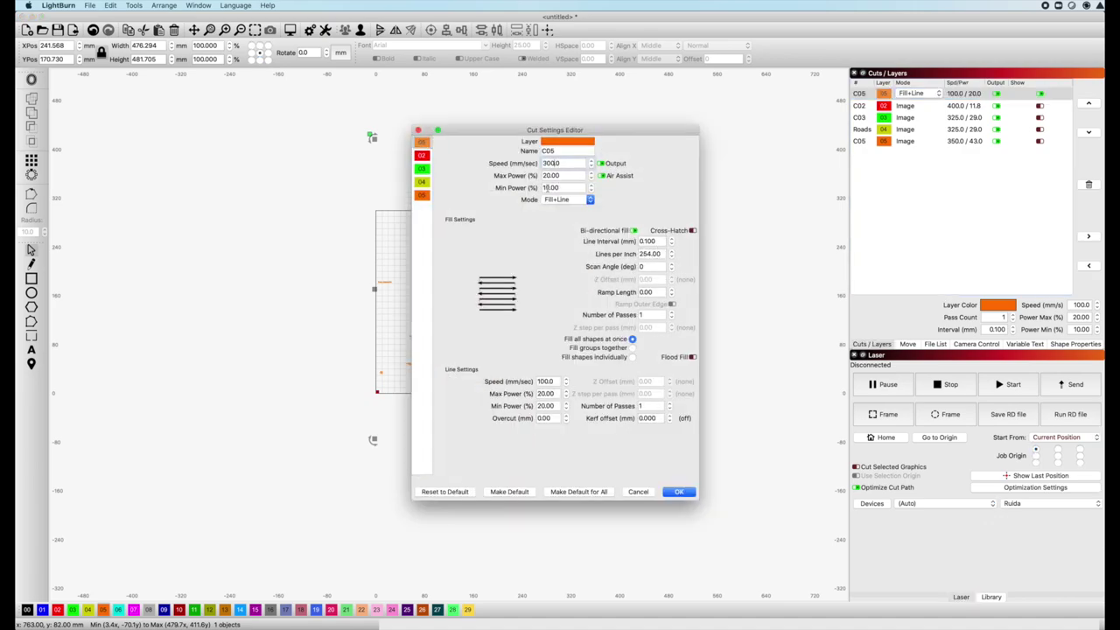
left_click(678, 491)
Hide the traced labels, show the Major Roads image on C02, trace it into vectors, and compare the trace through undo and redo.
left_click(1040, 92)
left_click(1040, 105)
left_click(370, 134)
key("alt+t")
left_click(796, 461)
key("super+z")
key("super+shift+z")
key("super+z")
scroll(84, 448, "down", 1)
left_click(590, 367)
key("super+shift+z")
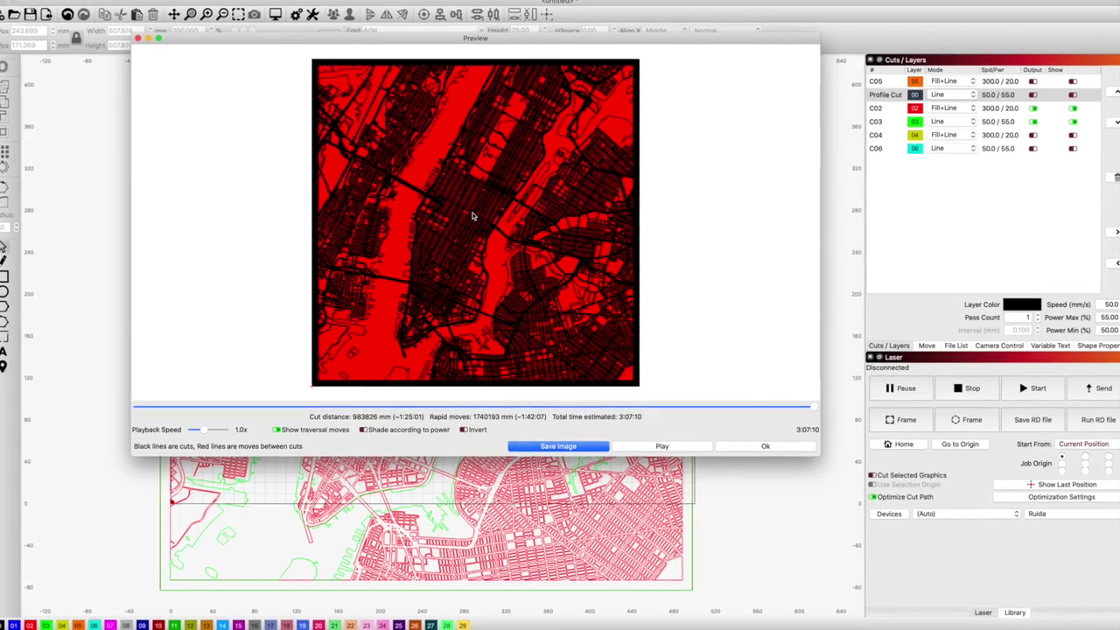
Examine the street etching and surrounding border of the land layer up close in the cut preview.
scroll(473, 216, "down", 1)
scroll(473, 217, "up", 4)
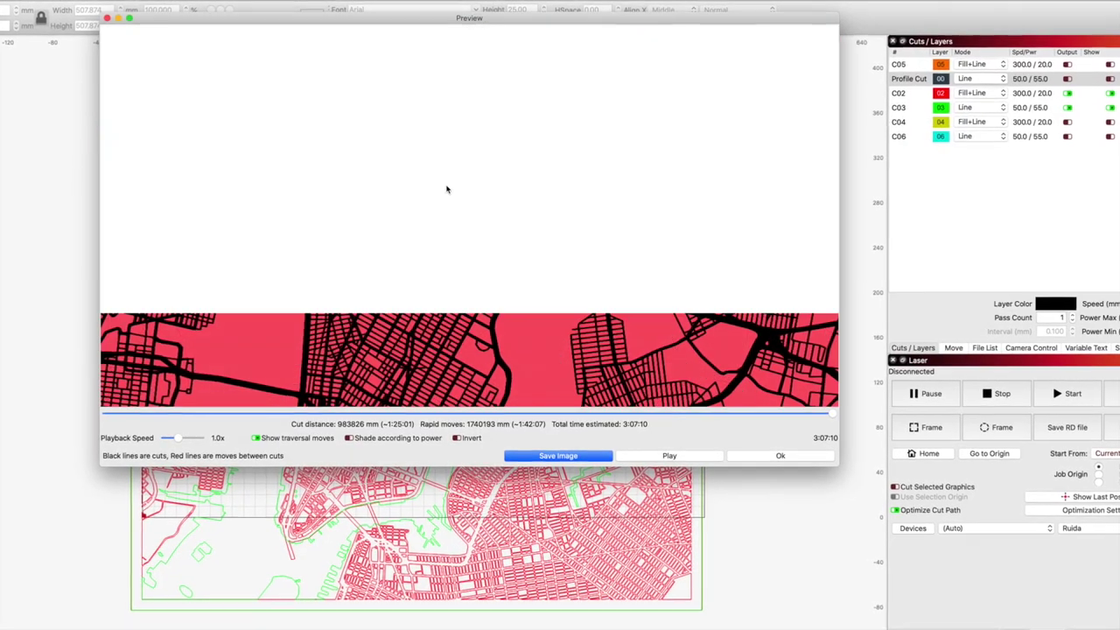
scroll(447, 189, "down", 3)
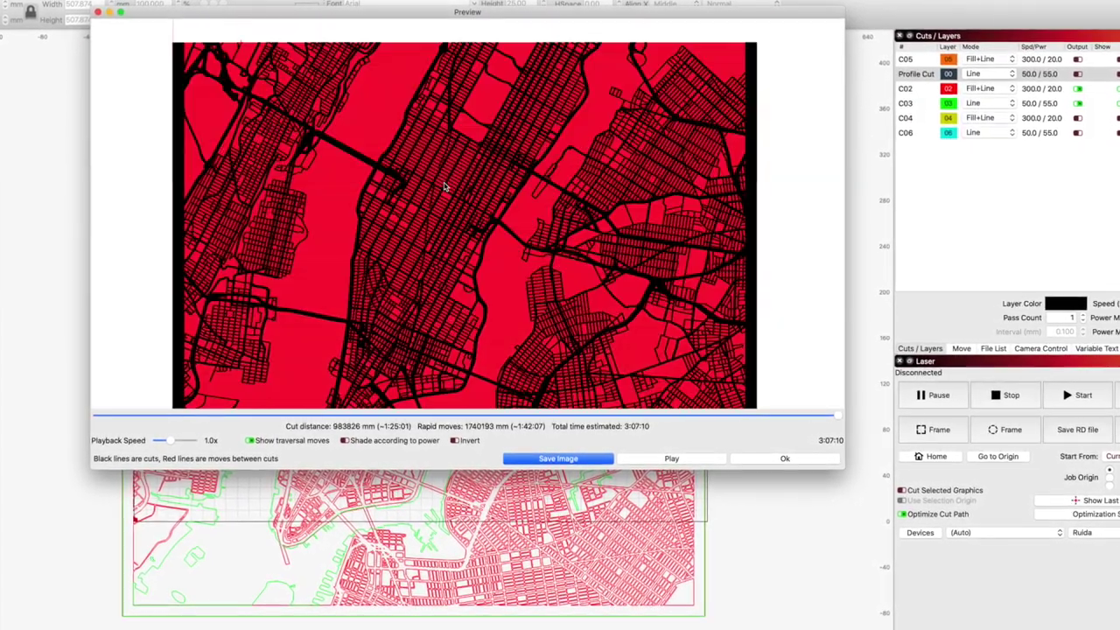
scroll(444, 187, "up", 2)
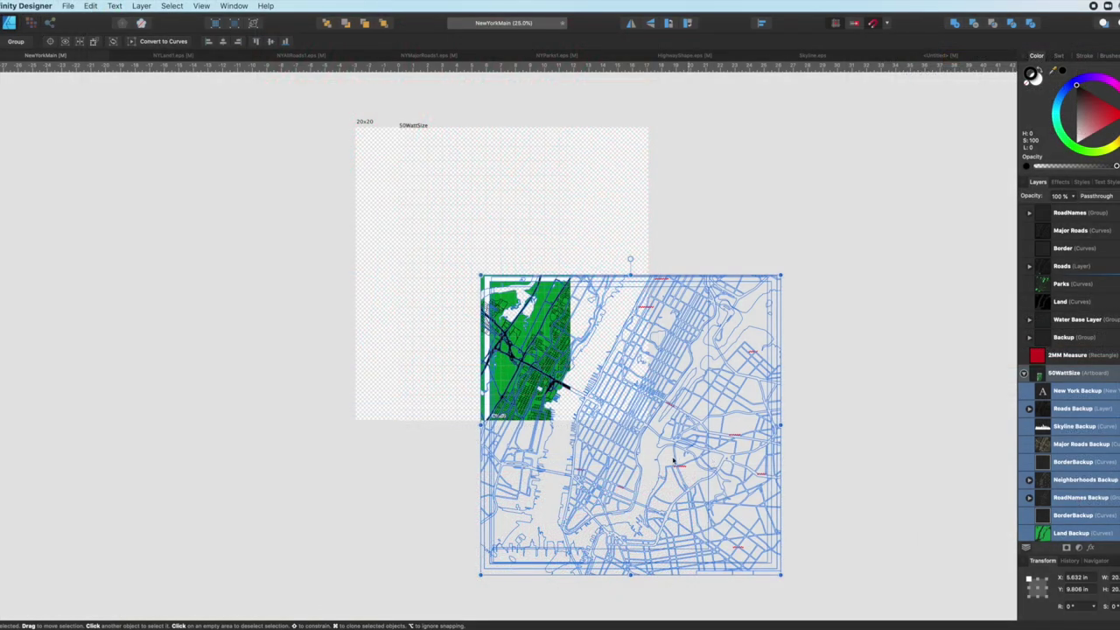
Move the selected backup layers onto the 50WattSize artboard and align them to its horizontal center.
left_click_drag(653, 463, 521, 310)
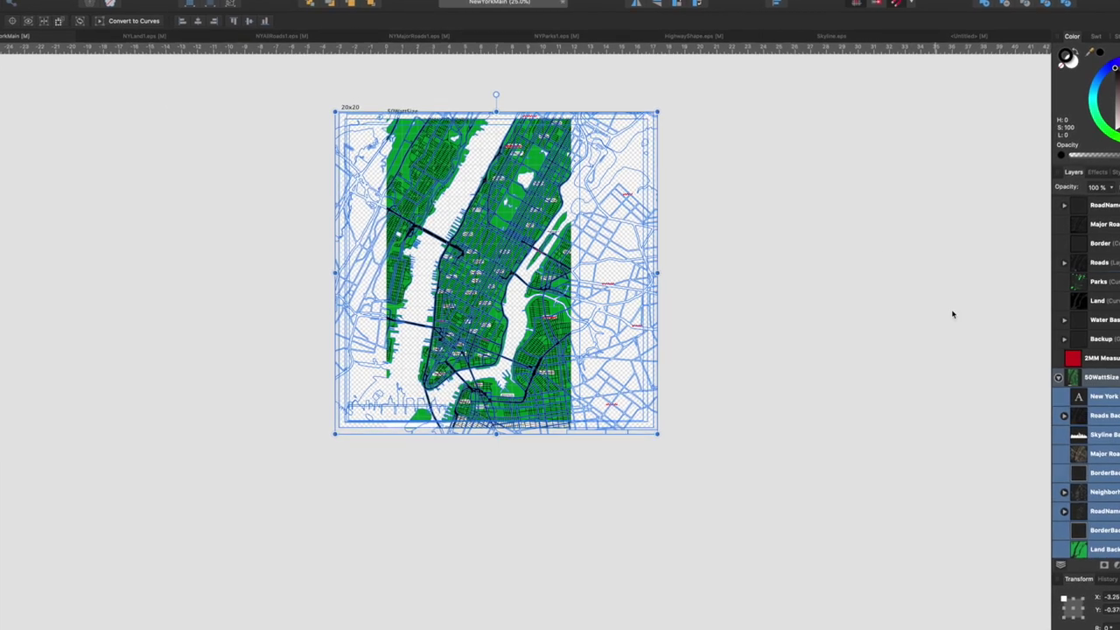
left_click(114, 2)
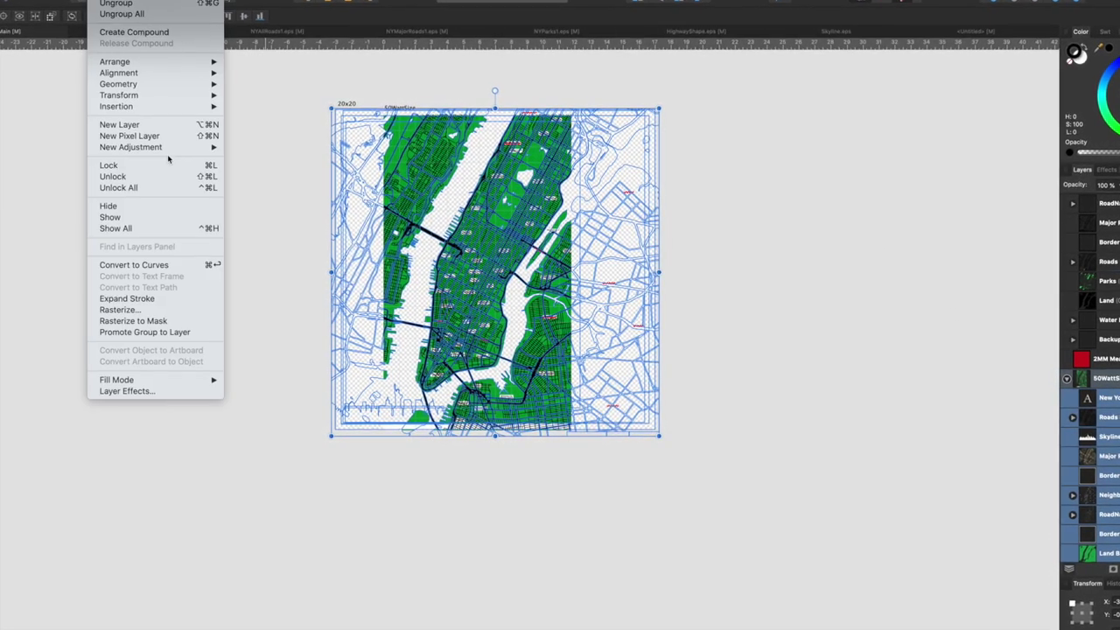
mouse_move(166, 73)
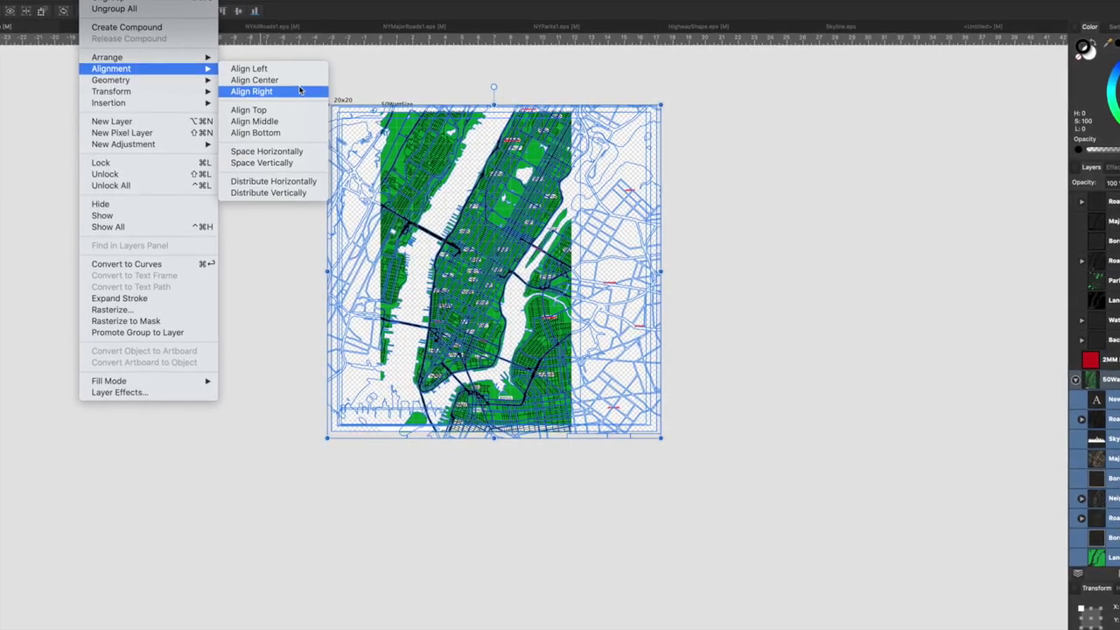
left_click(295, 80)
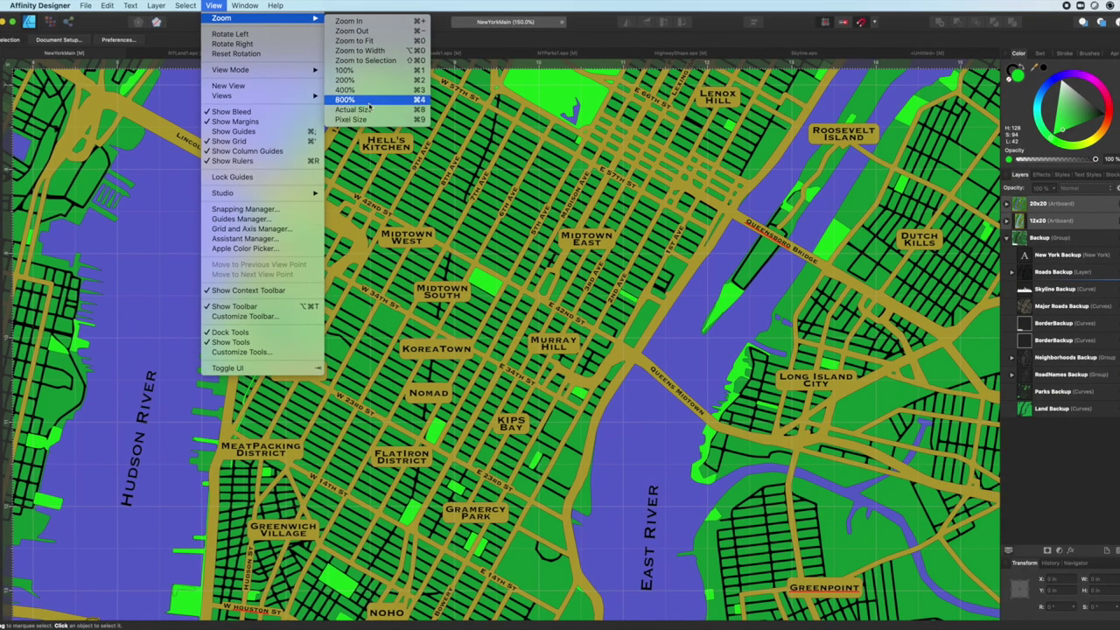
Fit the whole map in view and show the 20x20 RoadNames and 20x20 Roads layers in the 20x20 artboard.
left_click(355, 40)
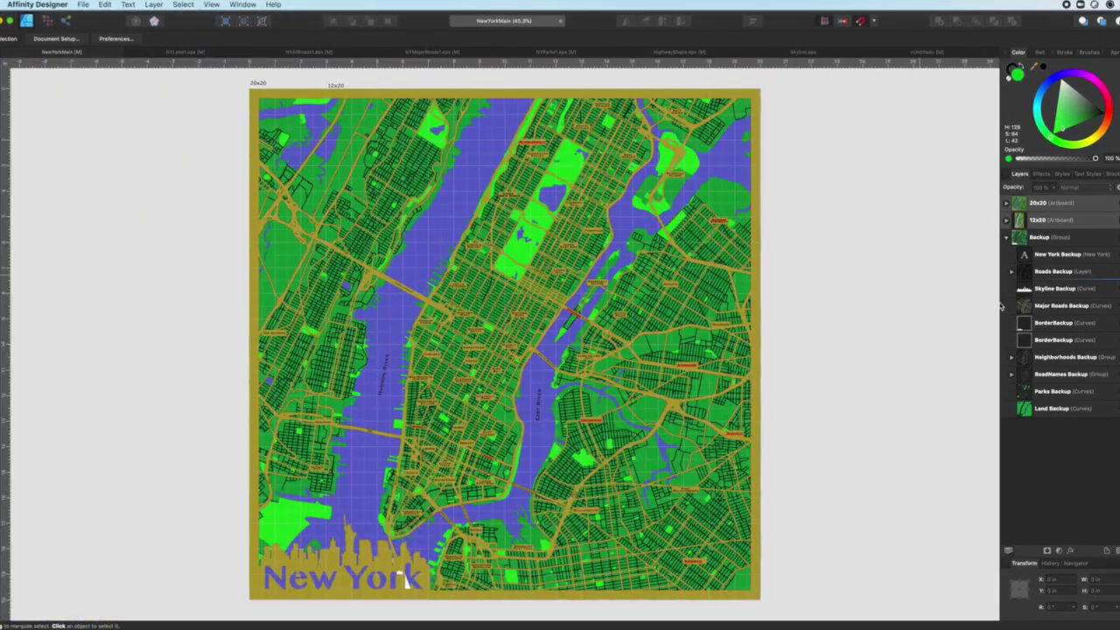
left_click(1006, 203)
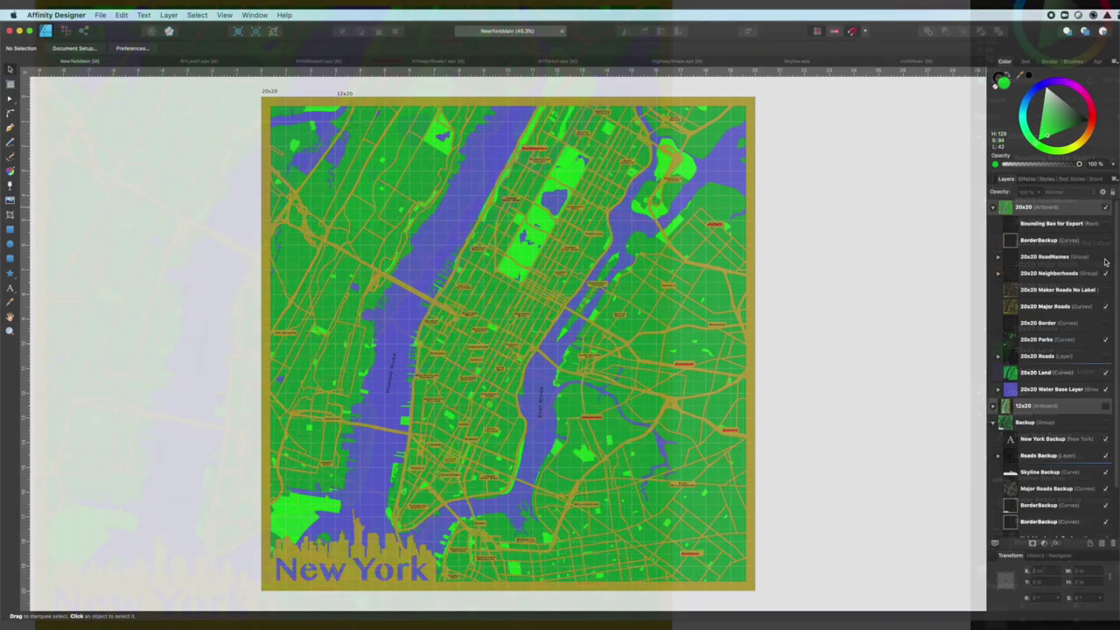
left_click(1106, 257)
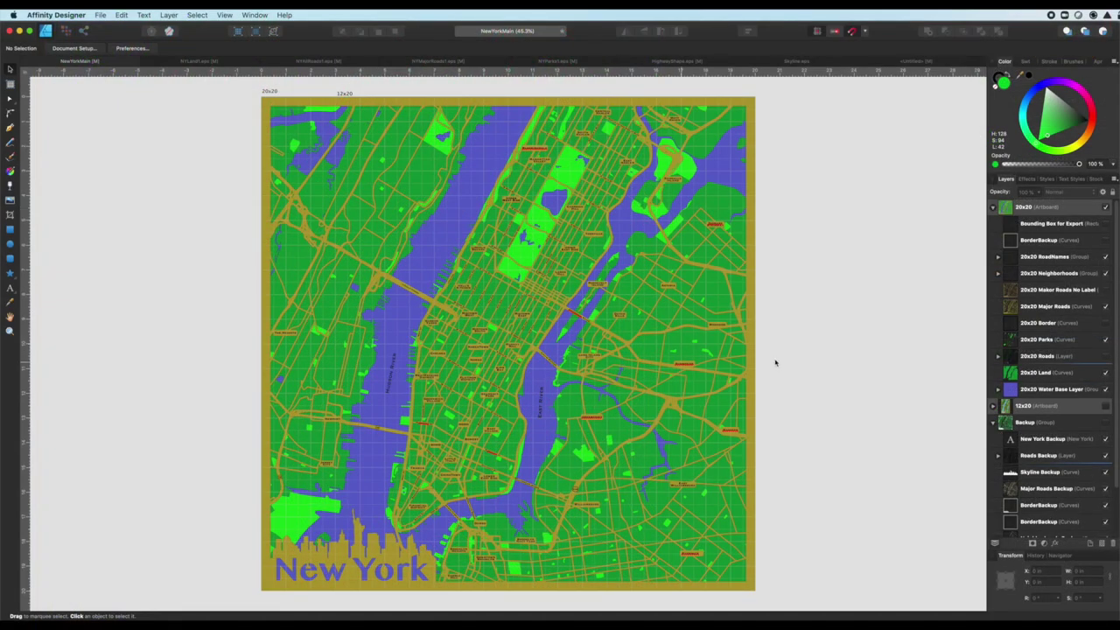
left_click(1106, 357)
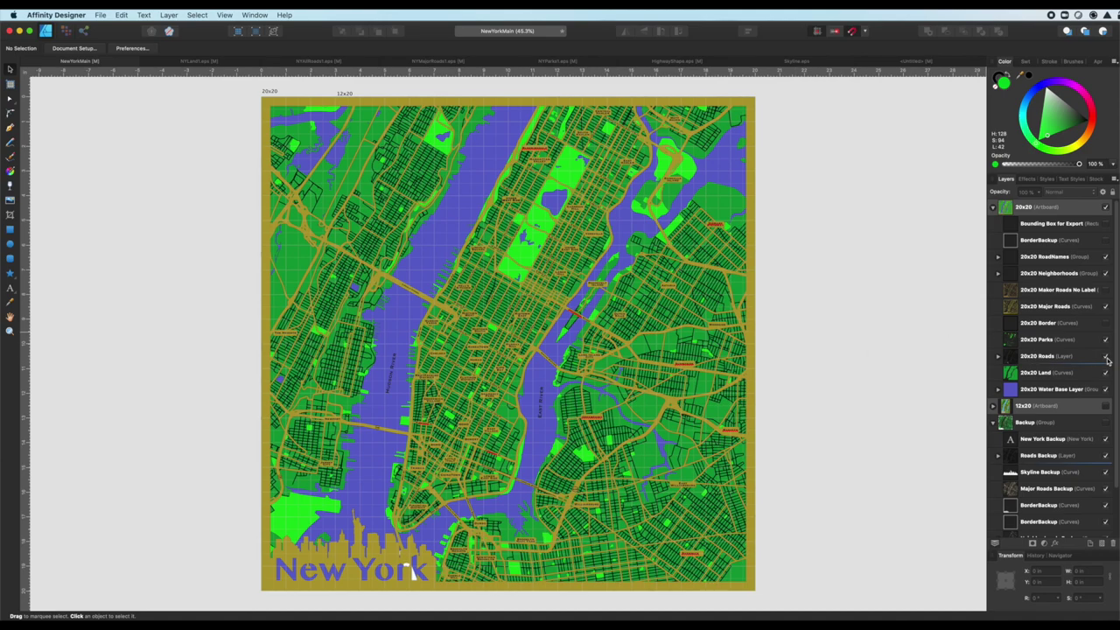
Switch the displayed map from the 20x20 to the 12x20 artboard and review the 12x20 layer list.
left_click(1106, 208)
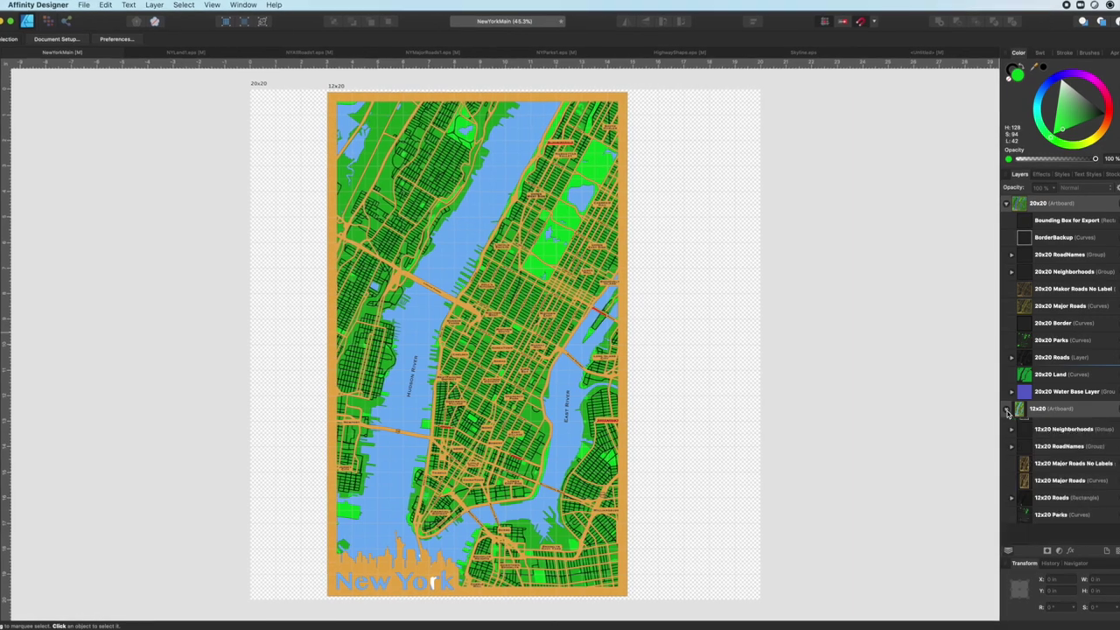
scroll(1077, 368, "down", 6)
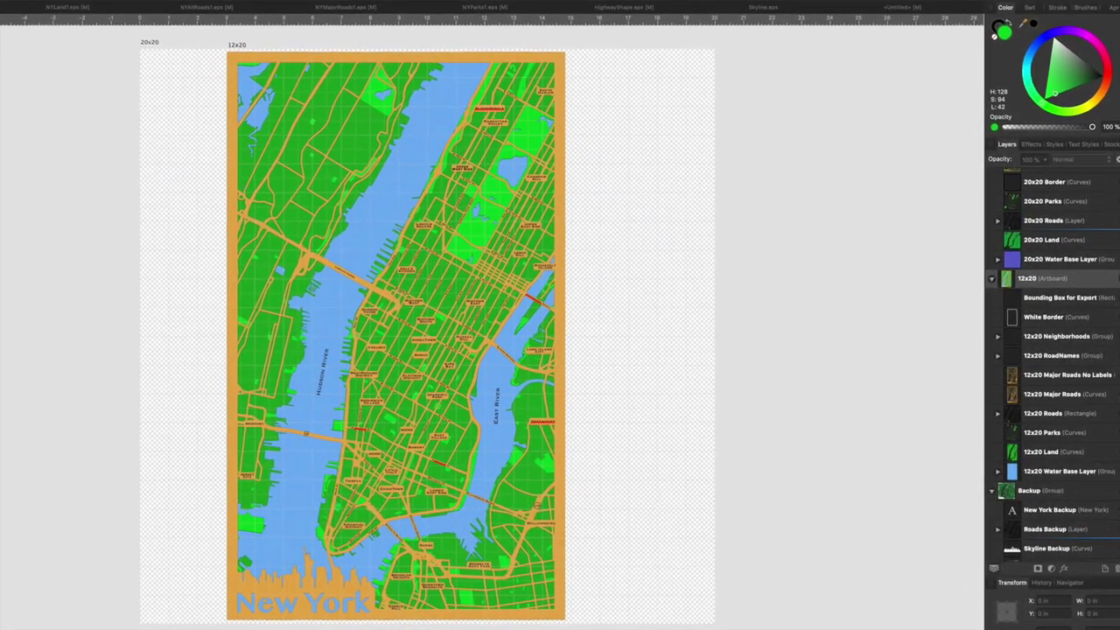
left_click(992, 279)
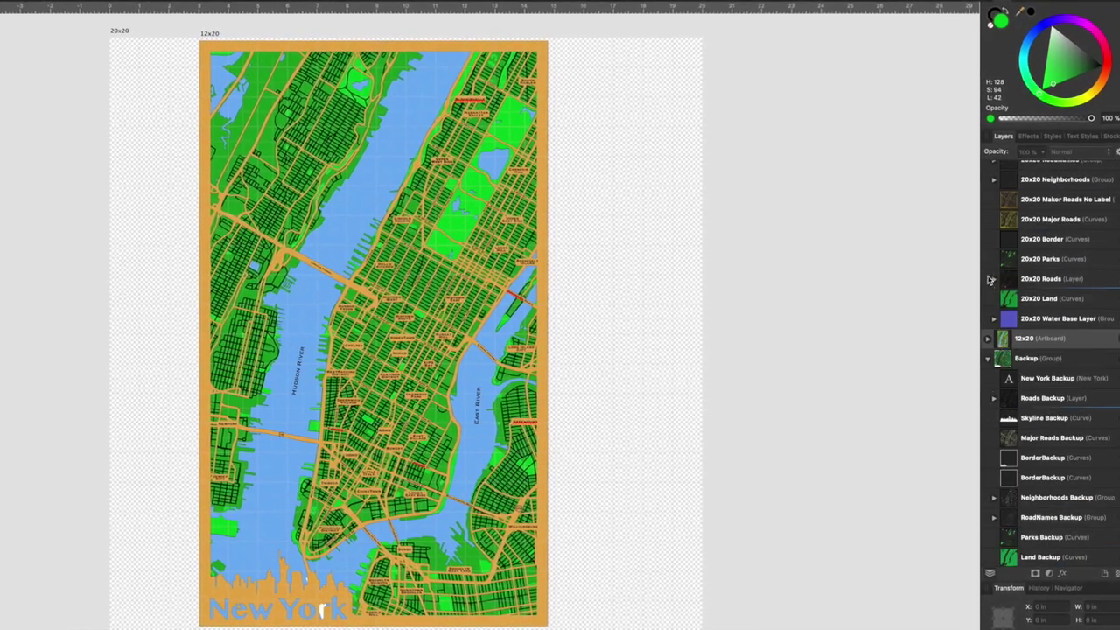
Collapse the 20x20 artboard's layer list, select Roads Backup, and show the Backup group.
scroll(1007, 203, "up", 3)
left_click(989, 171)
left_click(1039, 245)
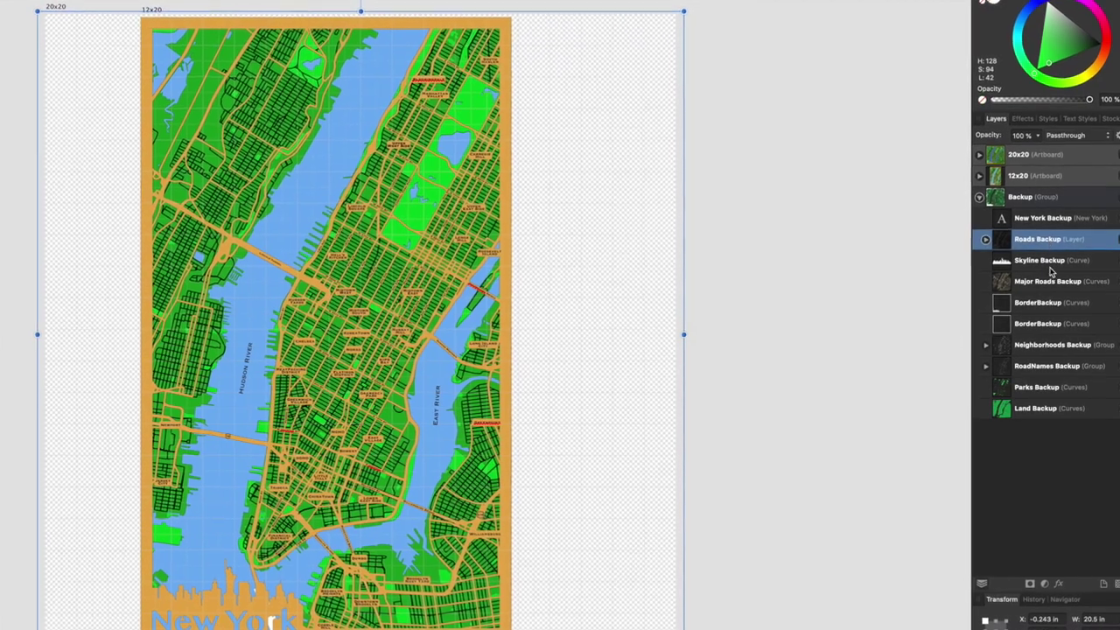
left_click(1117, 197)
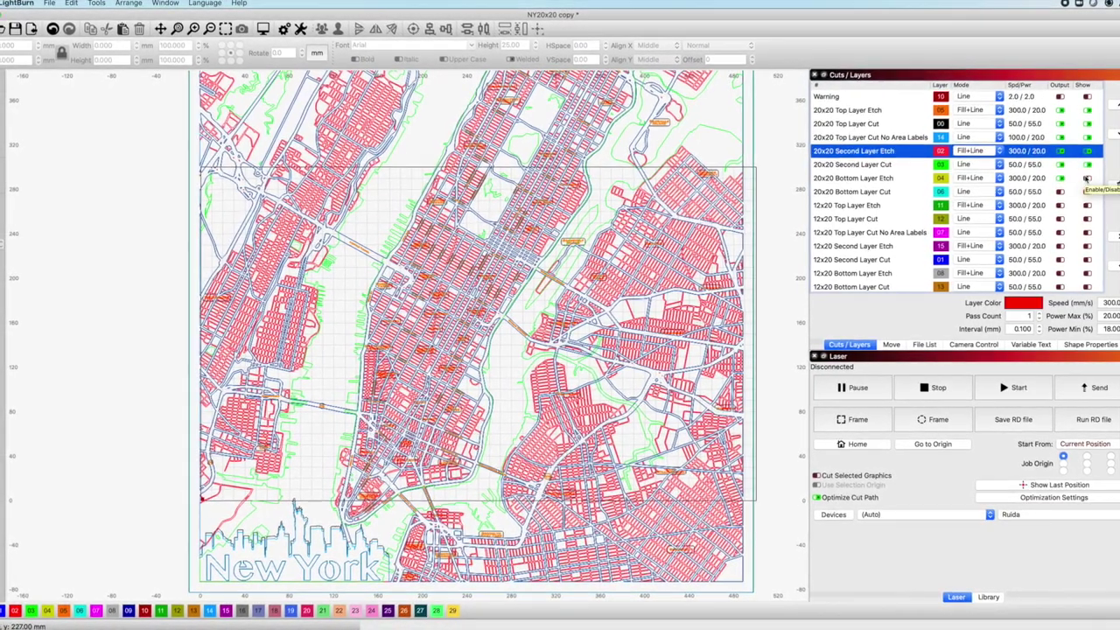
Switch to LightBurn and show the 20x20 Bottom Layer Etch layer.
left_click(1087, 178)
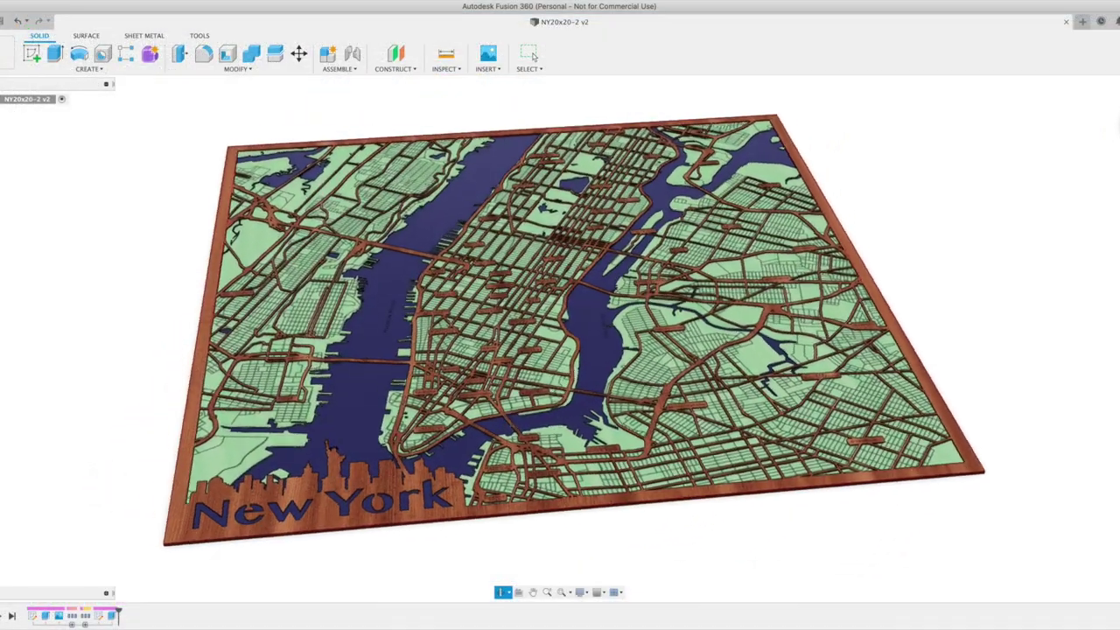
Switch to Fusion 360 and examine the stacked road, land and water layers of the 3D map up close.
scroll(542, 328, "up", 5)
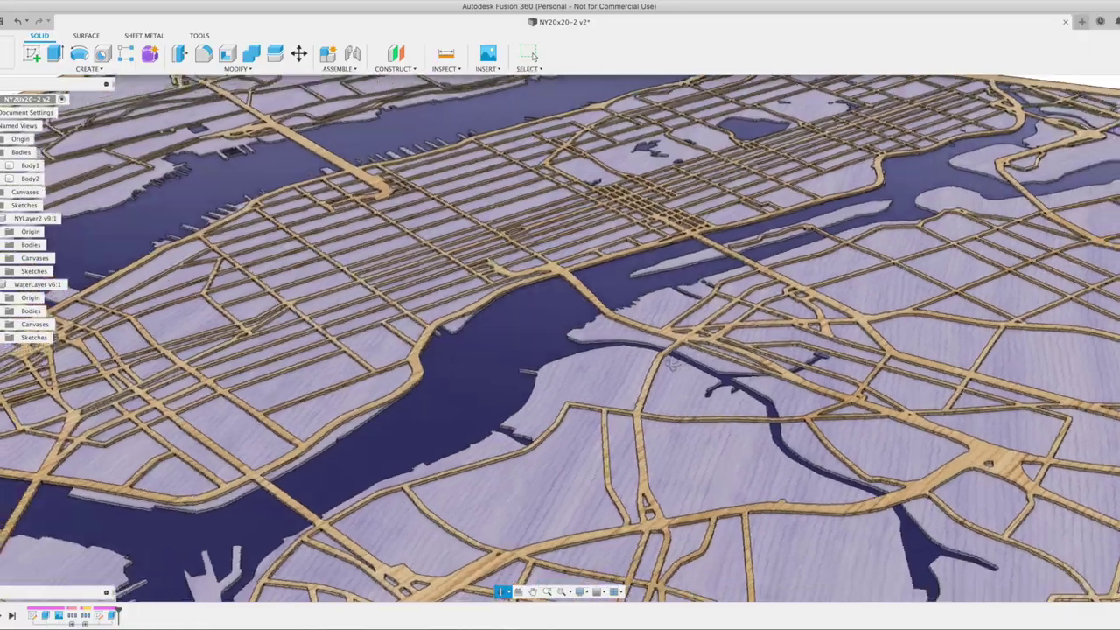
left_click_drag(672, 362, 705, 358)
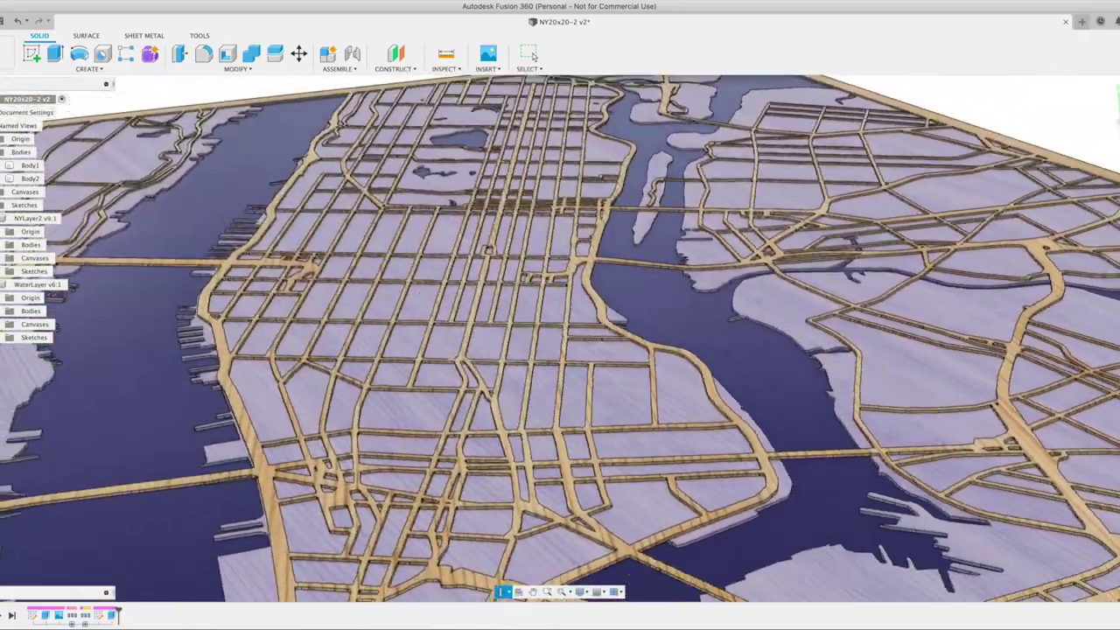